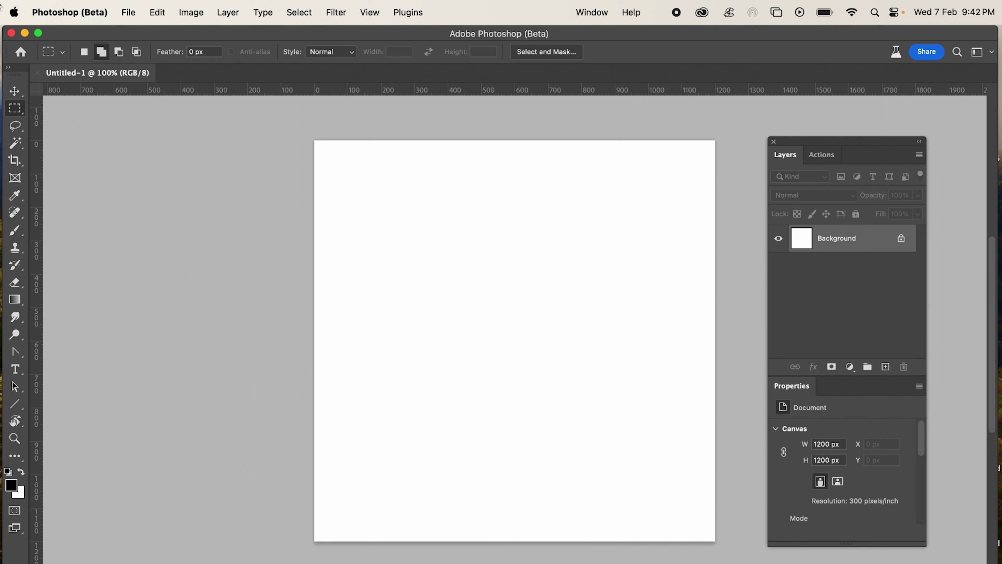
- Draw a black circle about 282 px in diameter in the upper-left part of the canvas with the Ellipse tool
left_click(16, 90)
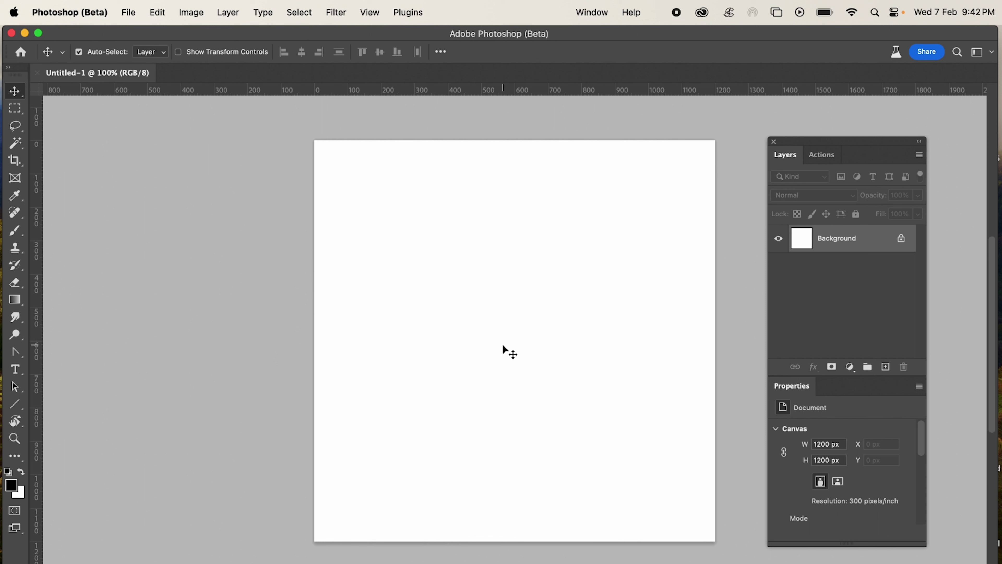
left_click(15, 404)
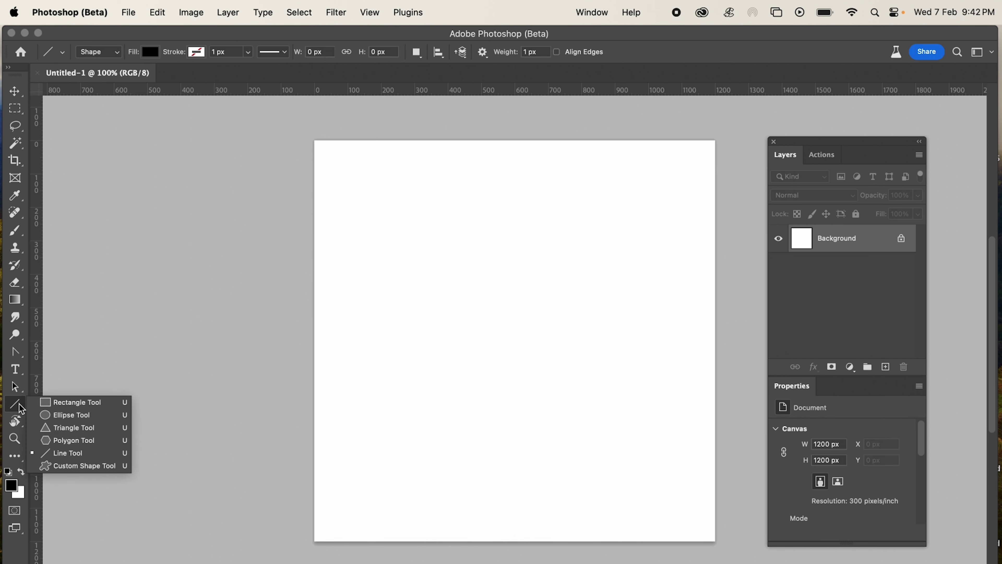
left_click(49, 419)
left_click_drag(346, 233, 441, 328)
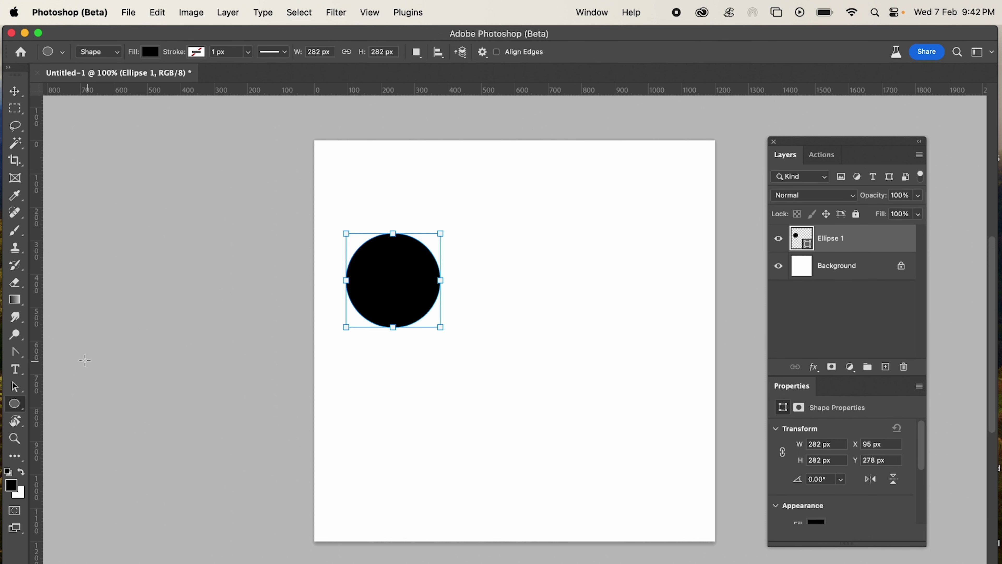
- Add the placeholder text "Lorem Ipsum" below and to the right of the circle in 12 pt Montserrat Black
left_click(15, 369)
left_click(484, 380)
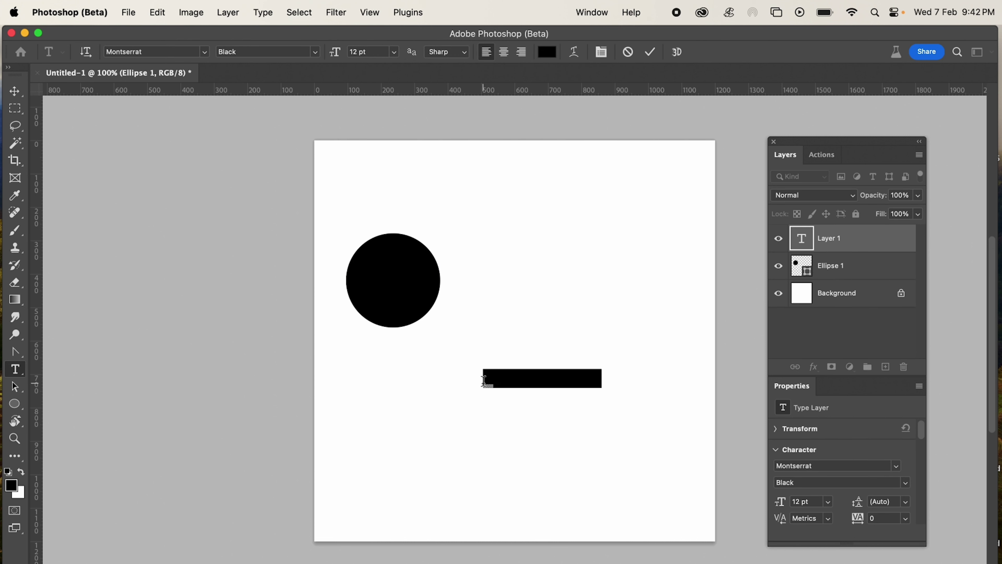
left_click(14, 91)
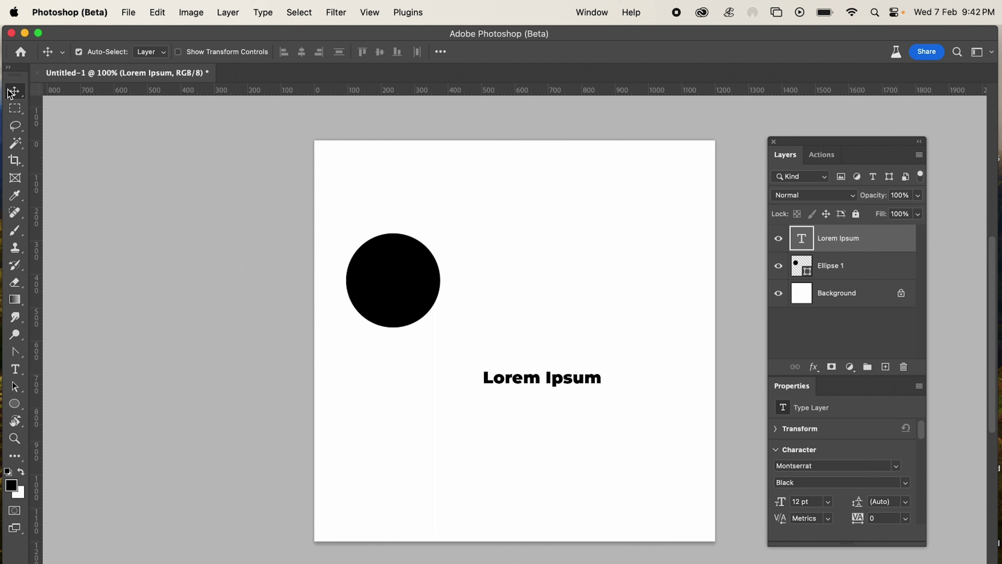
- Create a new layer and fill a rectangular selection about 493 × 404 px in the upper-right canvas area with black
left_click(15, 108)
left_click(886, 366)
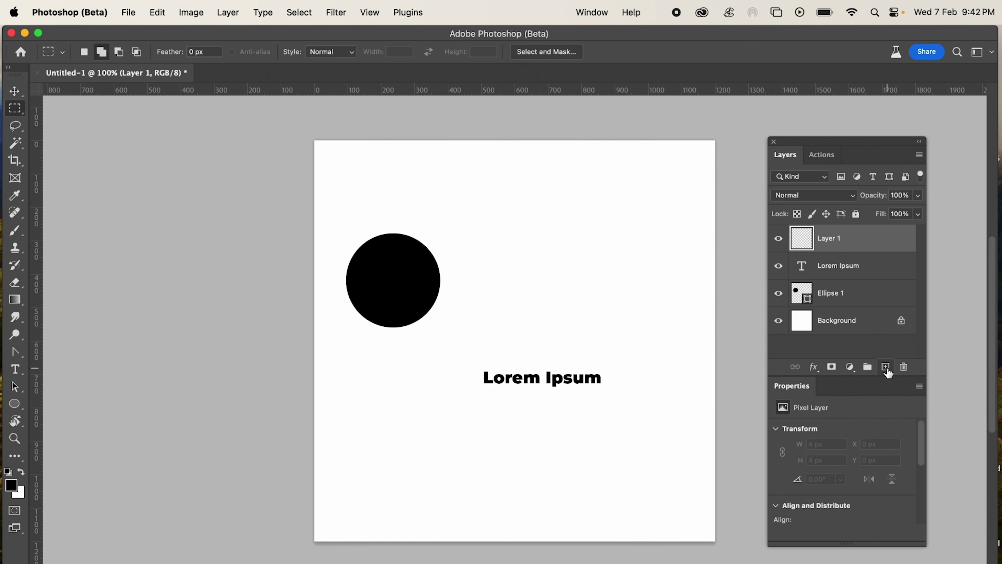
left_click_drag(509, 189, 673, 322)
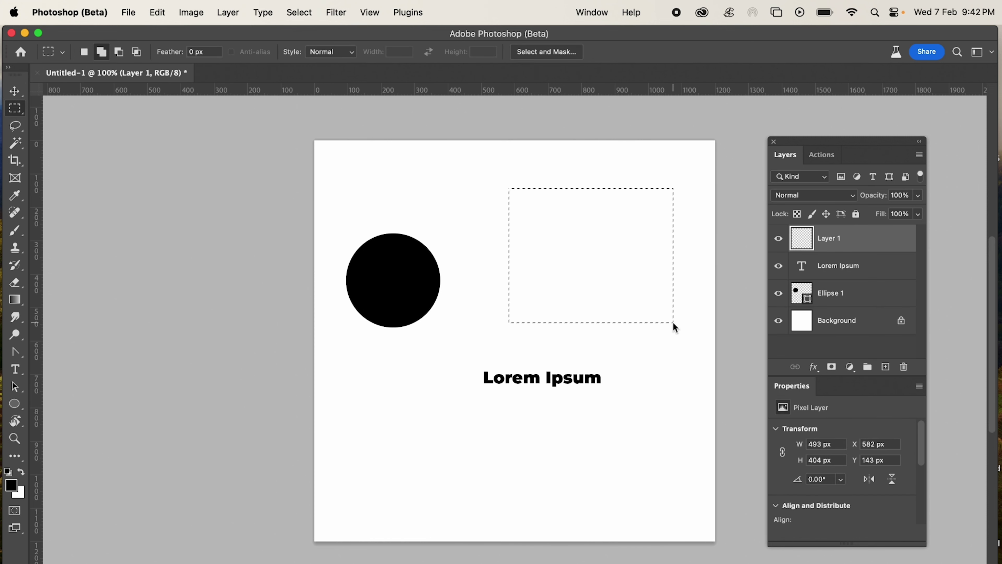
key("alt+BackSpace")
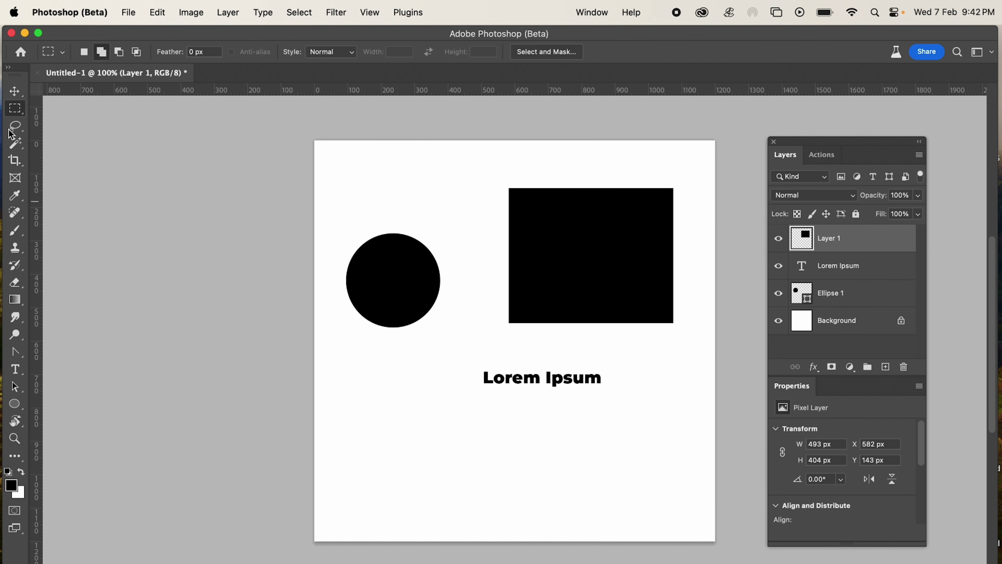
- Rearrange the layers with the Move tool: circle to the upper left, rectangle to the lower right, Lorem Ipsum text above the rectangle
left_click(20, 92)
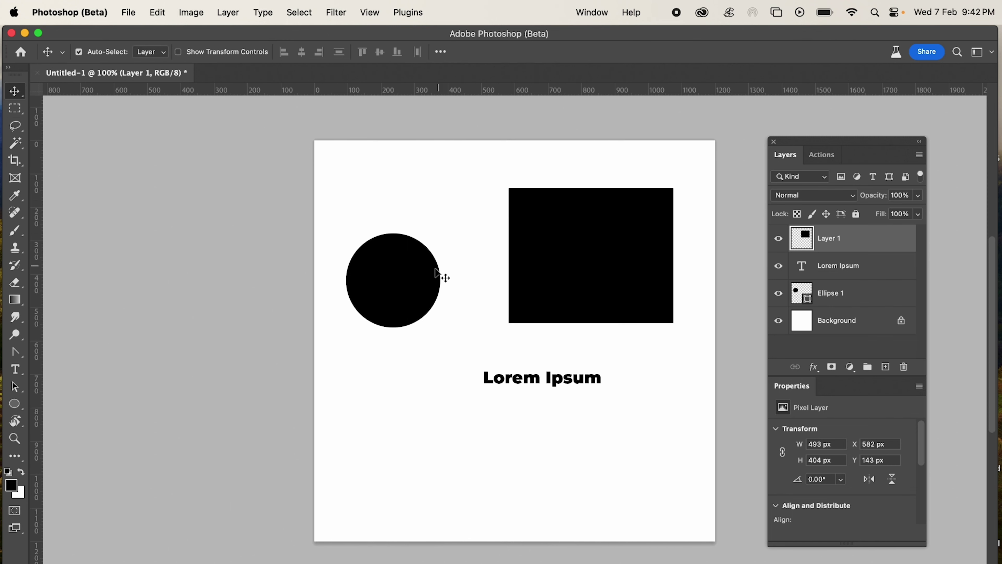
left_click_drag(428, 283, 471, 322)
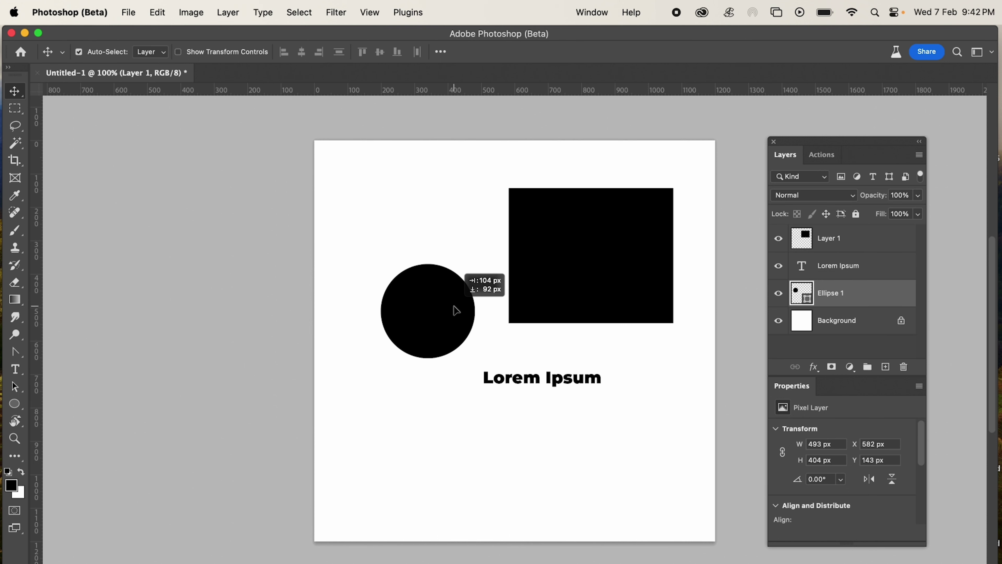
left_click_drag(593, 270, 606, 441)
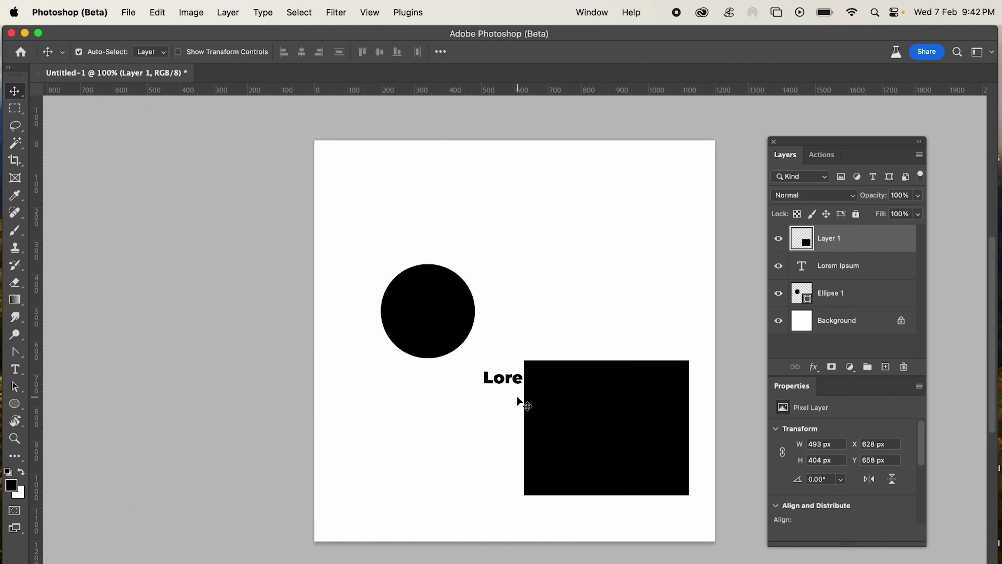
left_click_drag(513, 380, 532, 261)
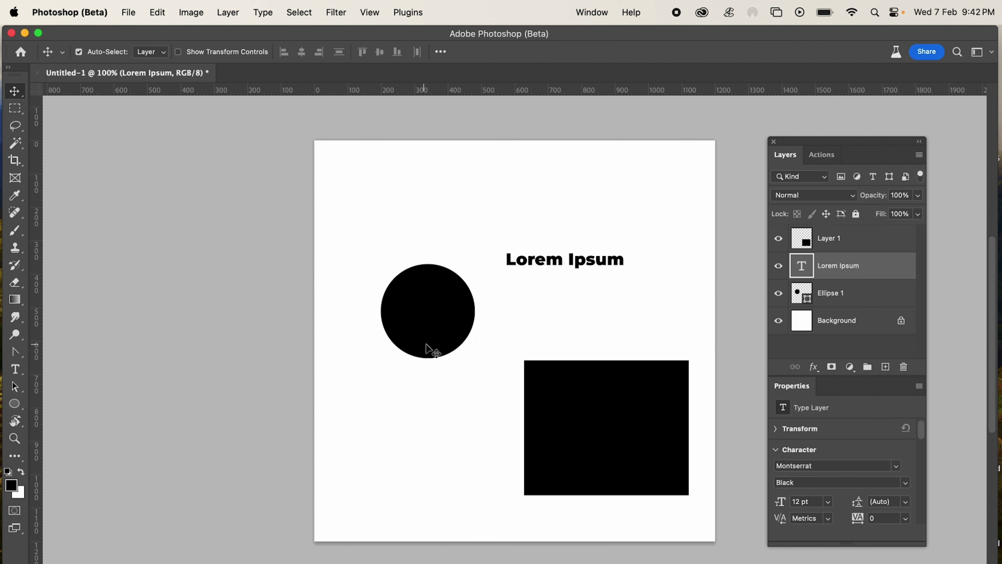
left_click_drag(429, 349, 382, 254)
left_click_drag(615, 437, 616, 458)
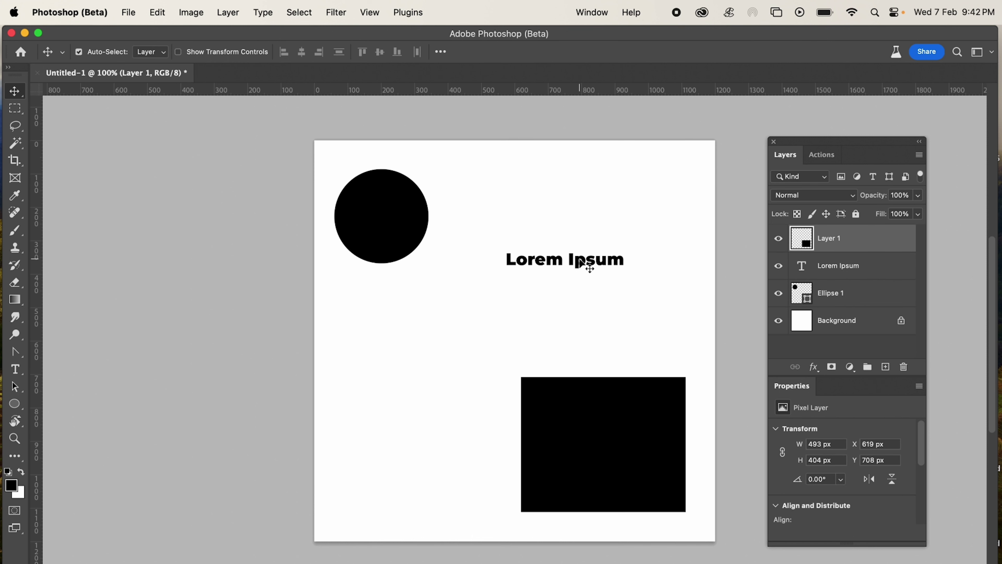
left_click(583, 262)
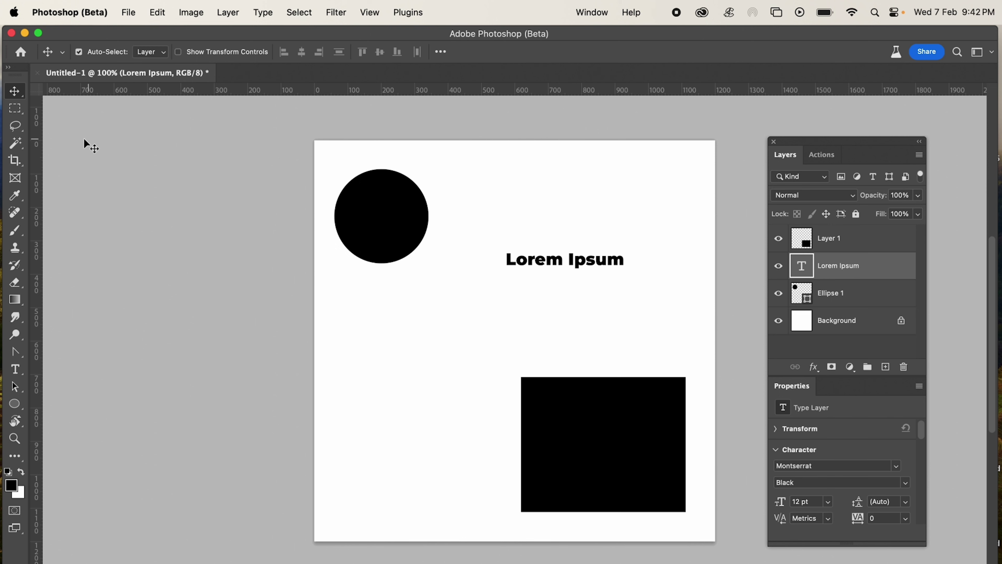
- Draw a rectangular marquee selection around the Lorem Ipsum text, make the Background layer active and clear the selection
left_click(16, 108)
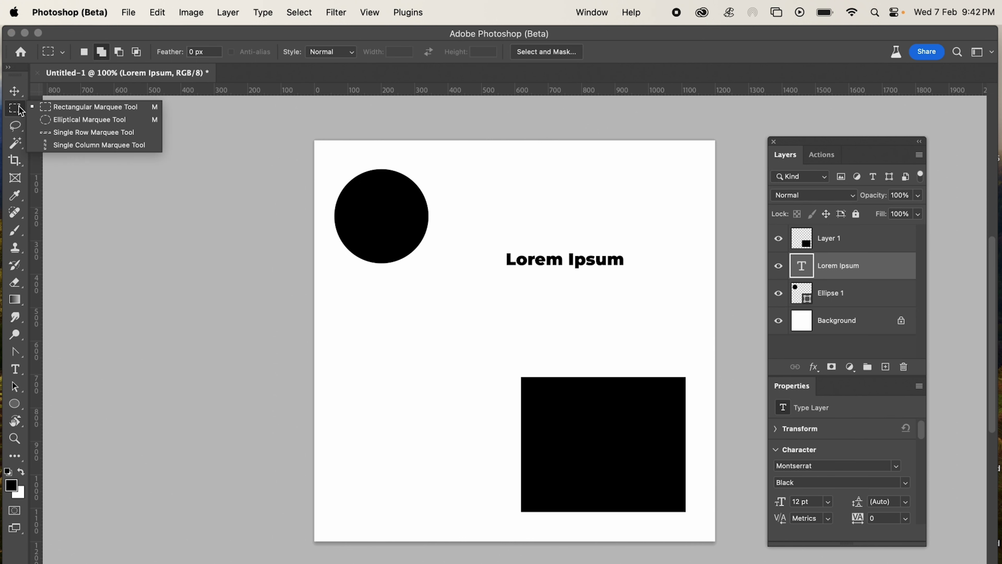
left_click(50, 108)
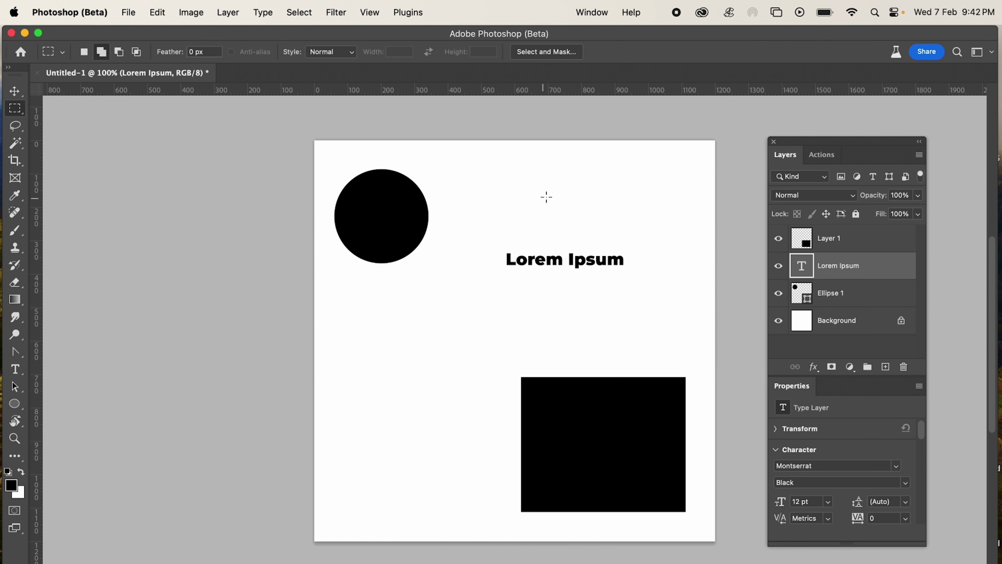
left_click_drag(483, 163, 682, 358)
left_click(843, 330)
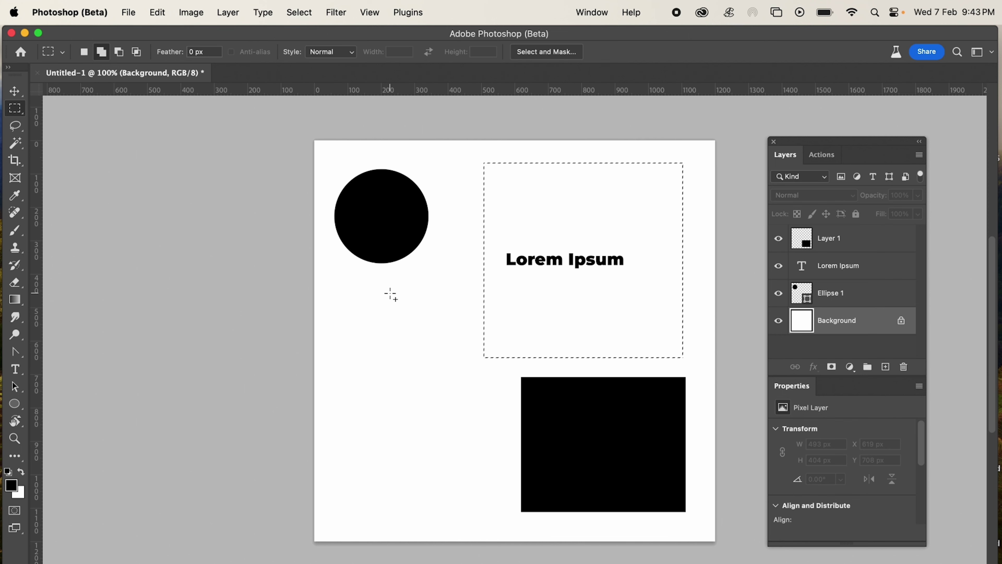
key("super+d")
- Open the image 42.jpg from the Preview folder
left_click(129, 13)
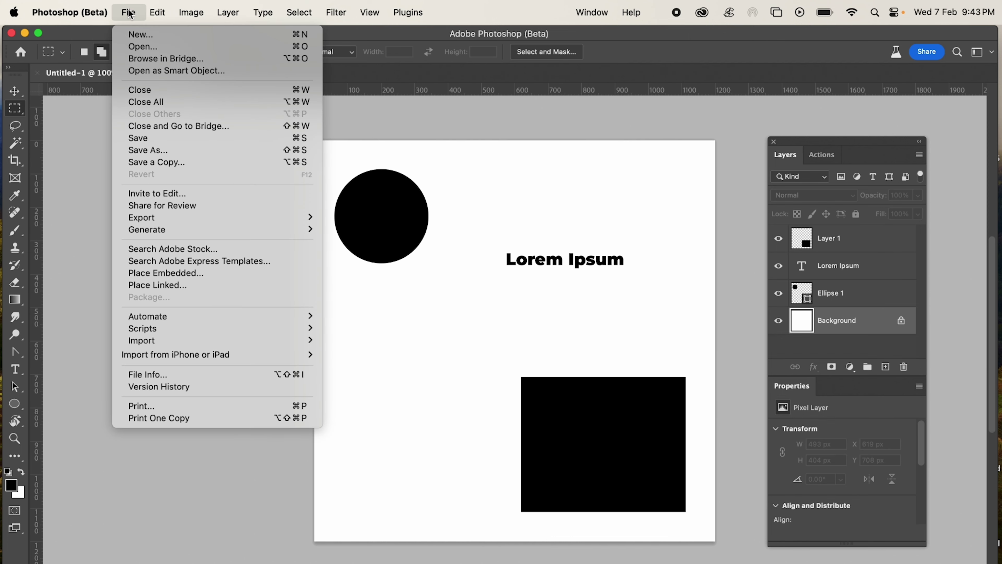
key("Escape")
key("super+o")
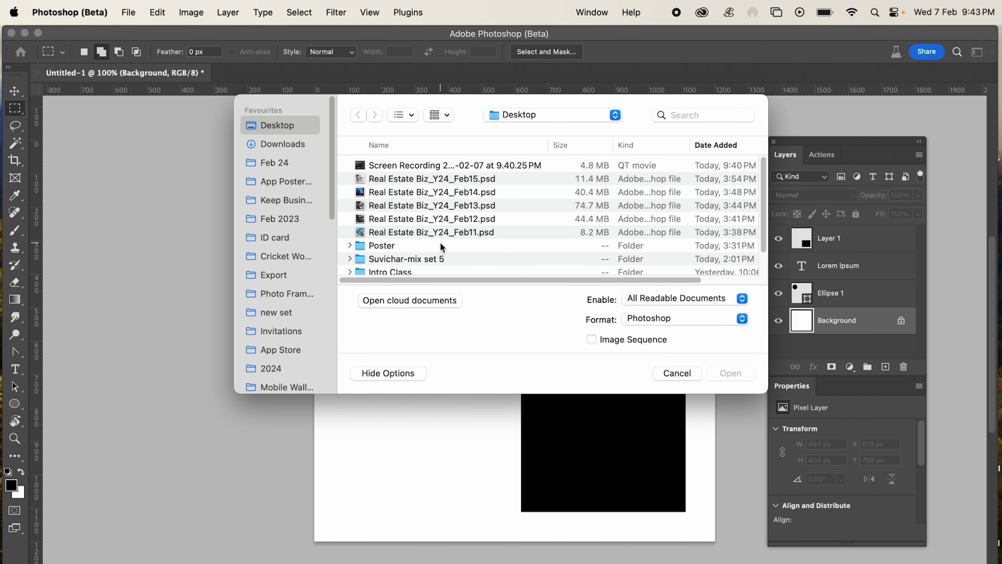
left_click(392, 220)
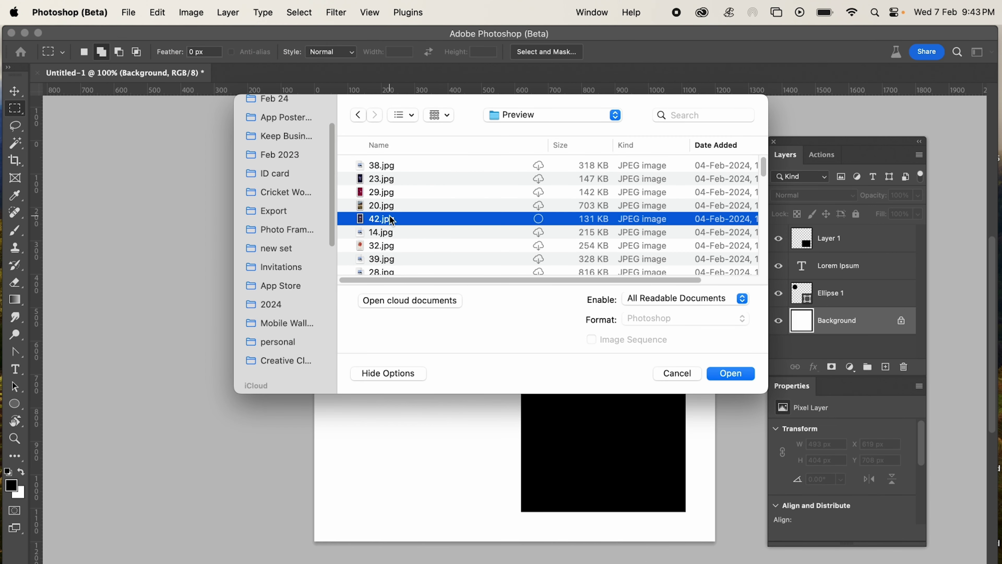
left_click(731, 373)
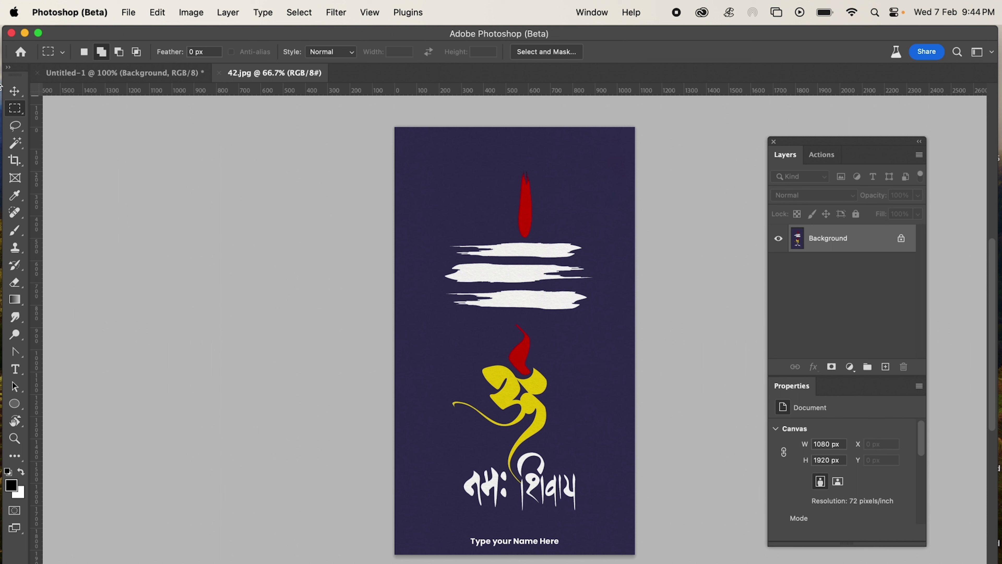
- Try to move the locked Background layer of 42.jpg with the Move tool
left_click(15, 92)
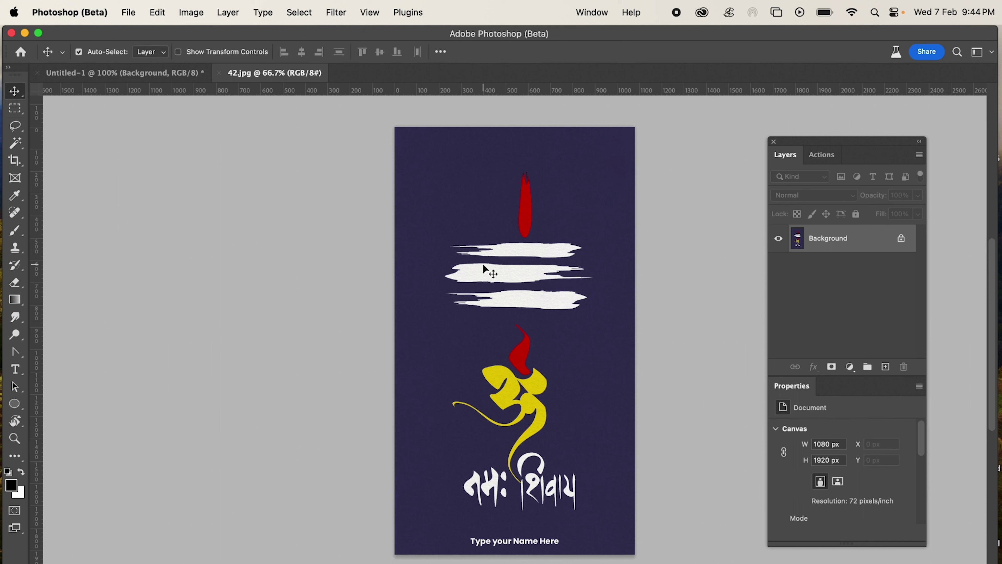
left_click_drag(365, 197, 511, 271)
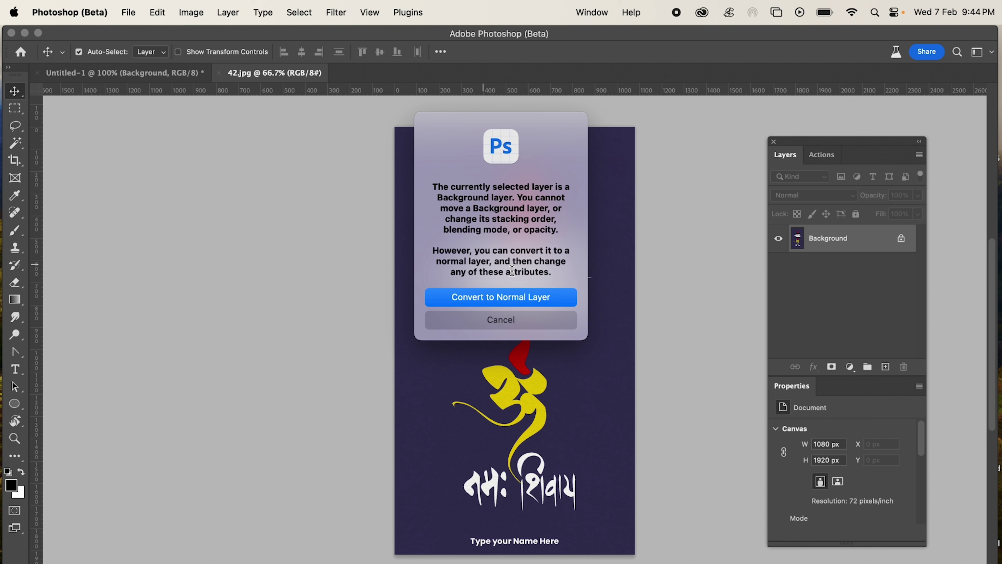
left_click(524, 320)
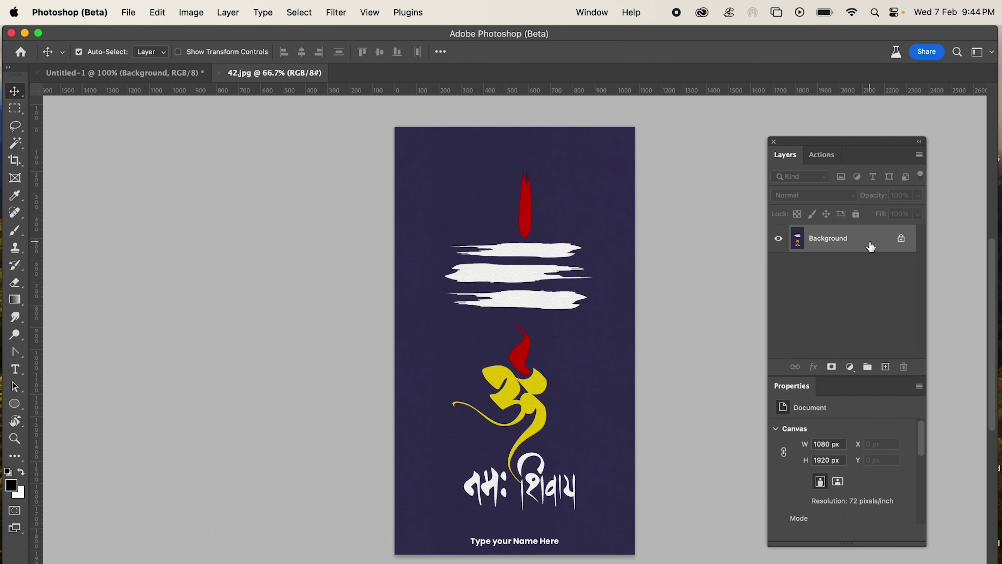
- Convert the locked Background layer of 42.jpg into a normal layer, keeping Normal mode and 100% opacity
double_click(884, 247)
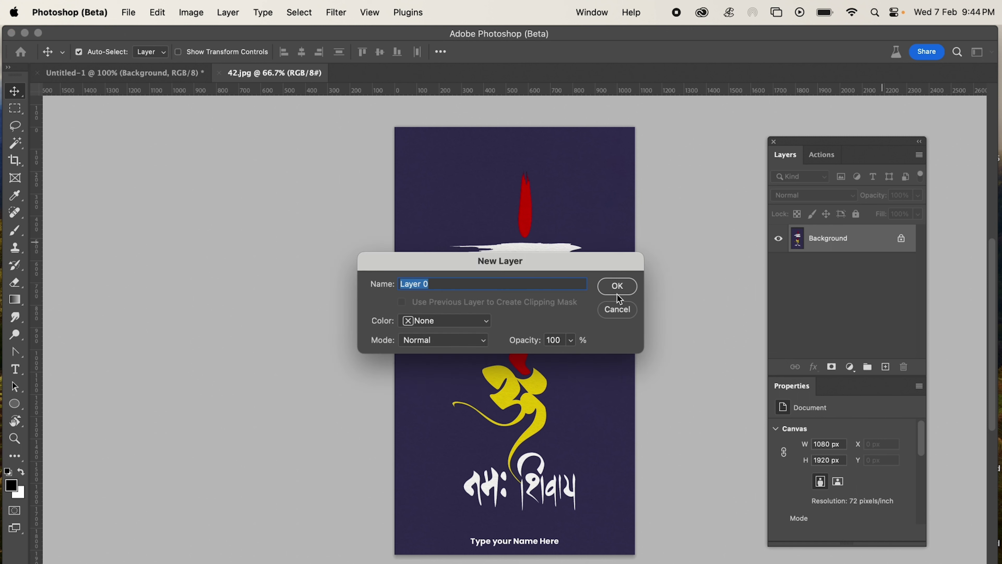
left_click(620, 290)
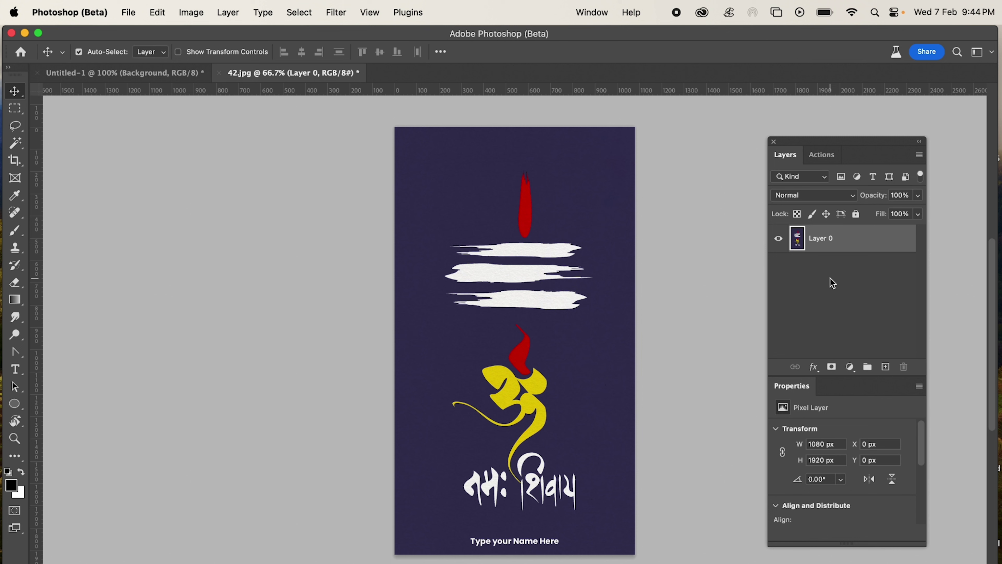
- Try moving a rectangular selection about 900 × 769 px around the upper flame and white stripes downward, and undo the move
left_click(20, 113)
left_click_drag(415, 147, 614, 318)
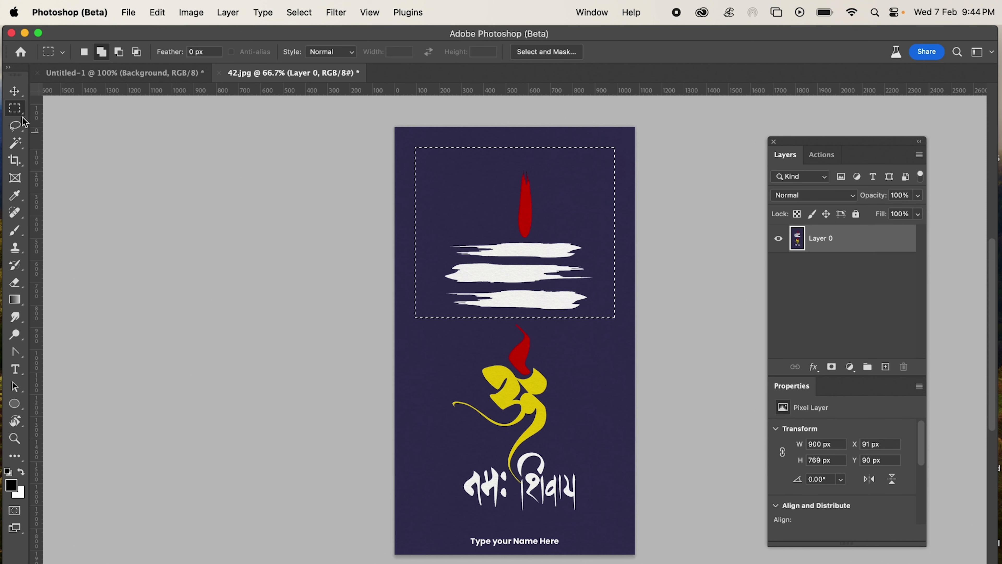
key("v")
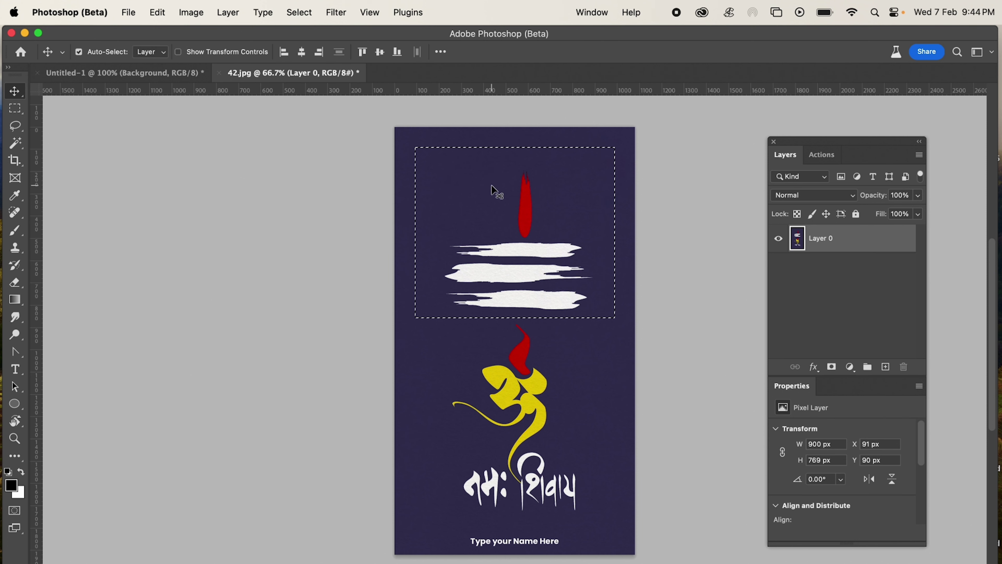
left_click_drag(492, 185, 487, 282)
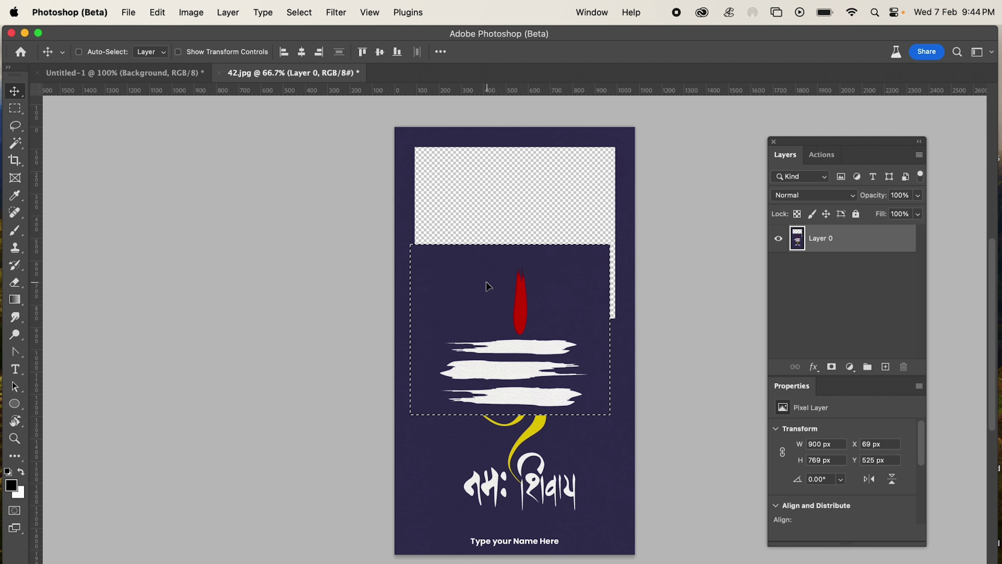
key("ctrl+z")
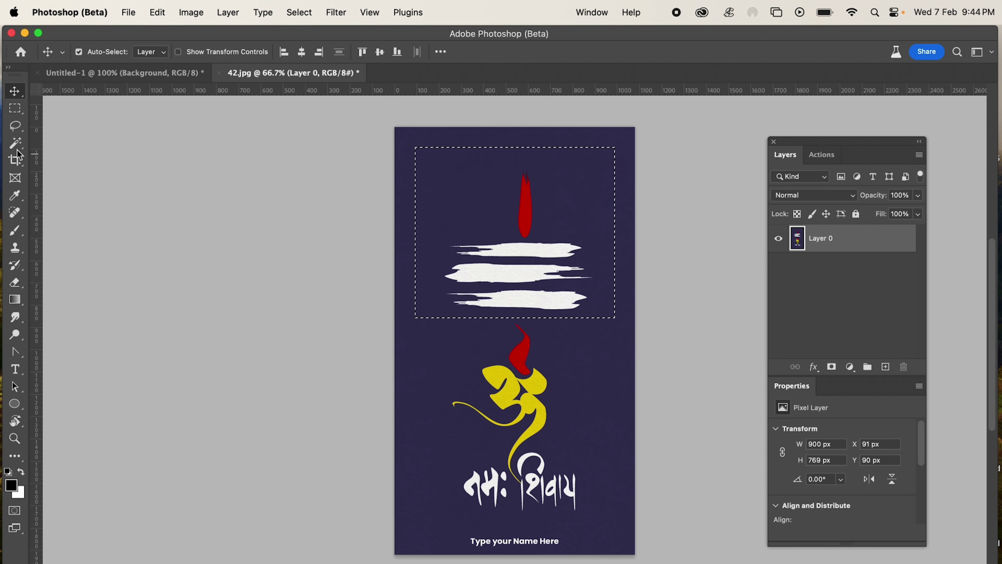
- Try painting black inside the rectangular selection with a 175 px soft brush, undo the strokes and deselect
left_click(17, 232)
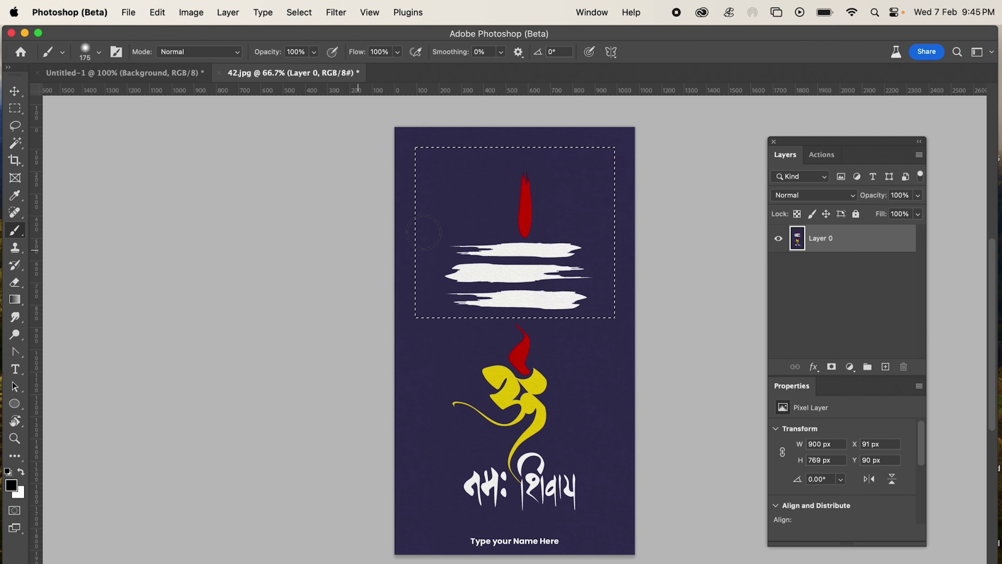
mouse_move(485, 186)
left_mouse_down()
mouse_move(487, 227)
mouse_move(541, 217)
mouse_move(524, 178)
mouse_move(447, 255)
mouse_move(419, 258)
mouse_move(410, 215)
mouse_move(425, 159)
mouse_move(582, 130)
left_mouse_up()
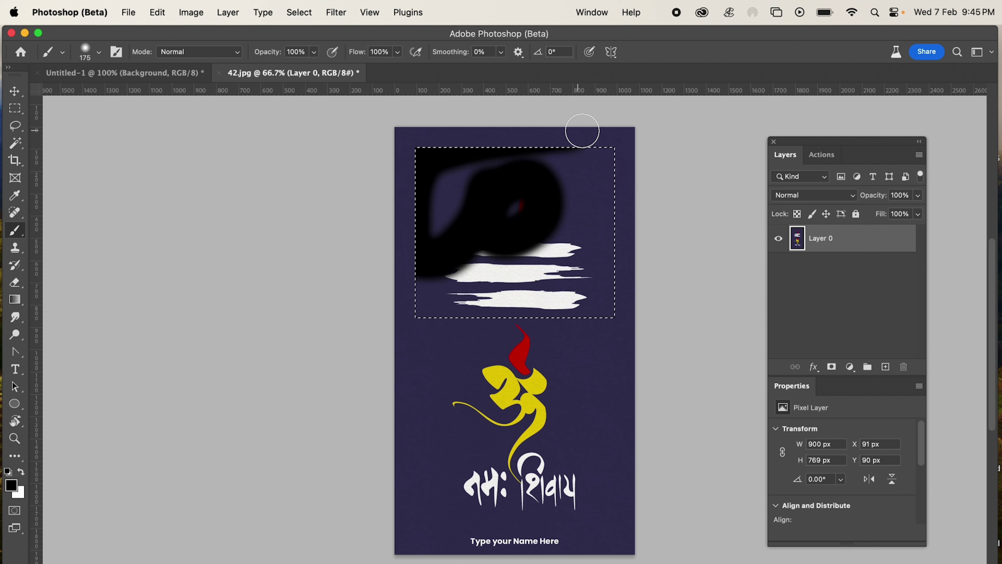
mouse_move(619, 318)
left_mouse_down()
mouse_move(405, 321)
mouse_move(541, 244)
mouse_move(607, 280)
mouse_move(468, 293)
mouse_move(628, 214)
mouse_move(587, 238)
mouse_move(484, 222)
mouse_move(478, 199)
mouse_move(452, 305)
mouse_move(544, 299)
left_mouse_up()
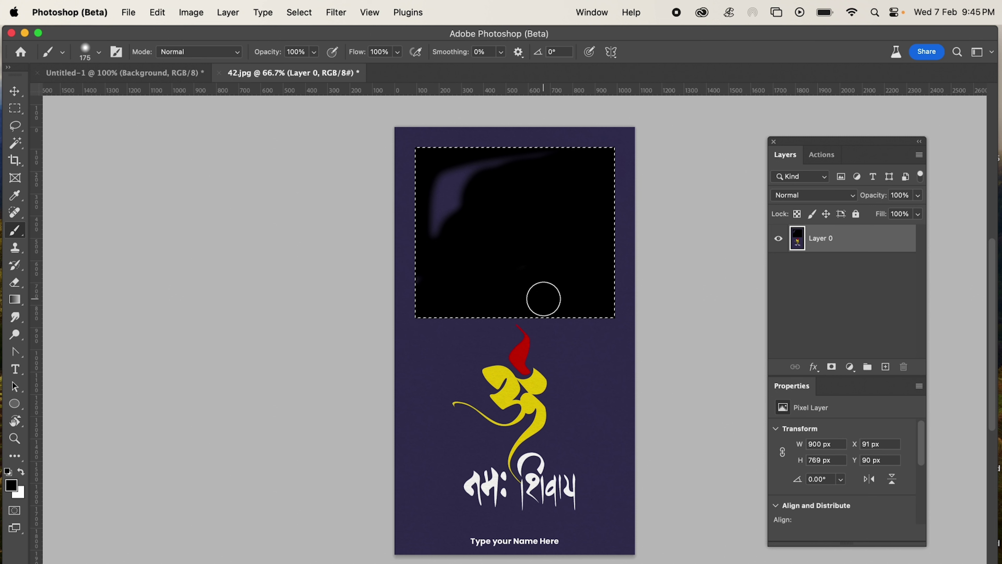
key("super+z")
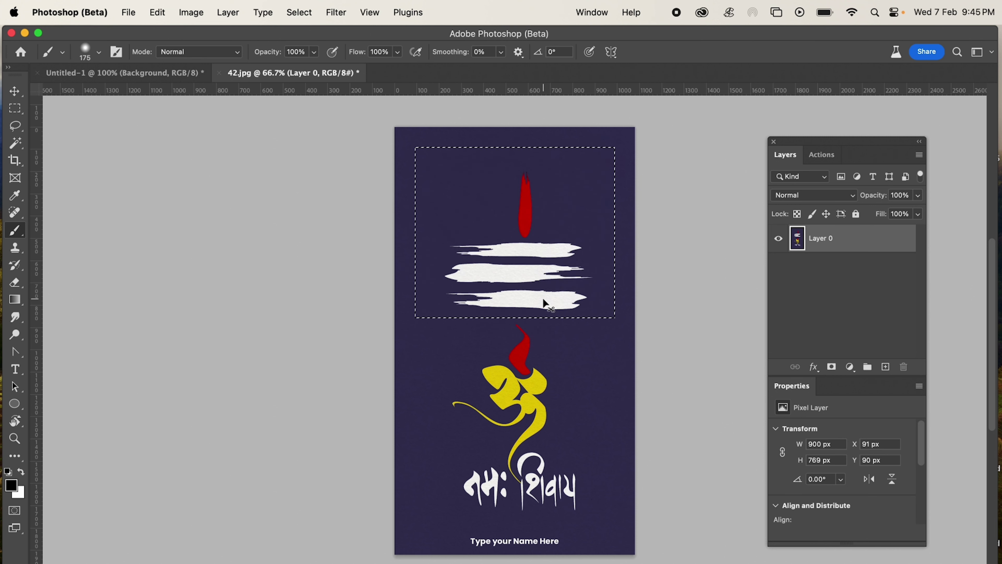
key("super+d")
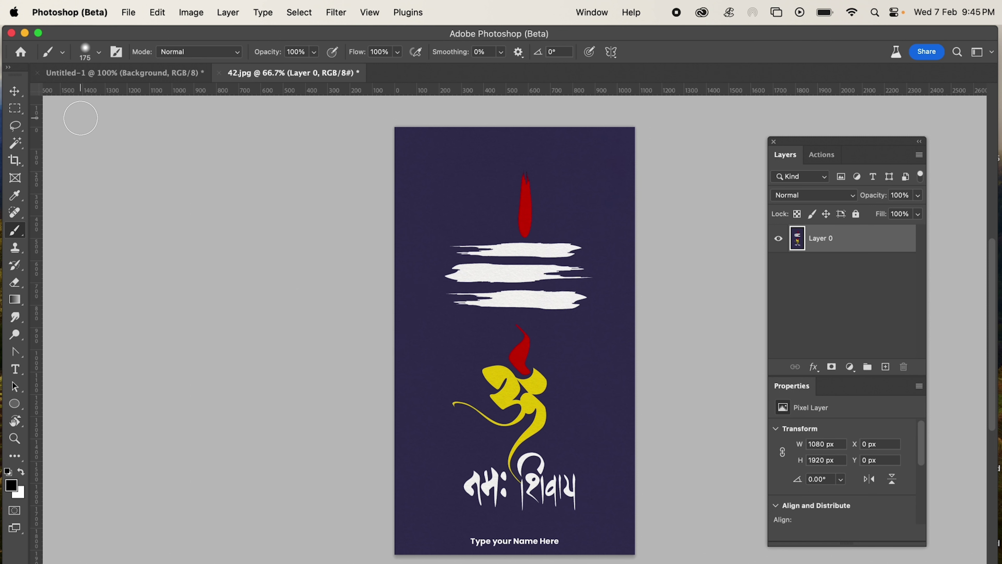
- Lasso the upper flame and stripes, then replace that with a New Selection about 534 × 762 px around the yellow Om and its flame
left_click(16, 132)
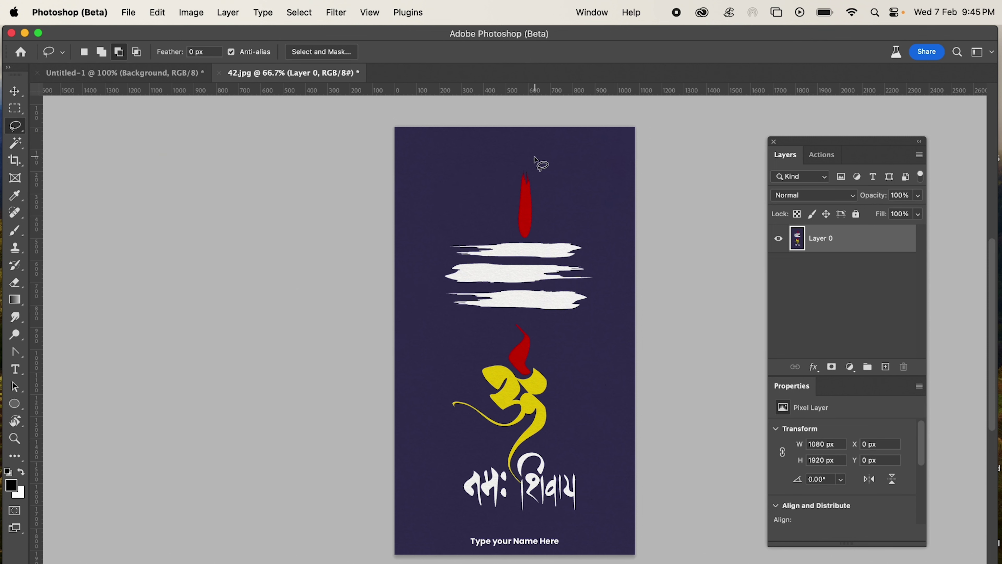
mouse_move(534, 157)
left_mouse_down()
mouse_move(502, 214)
mouse_move(456, 232)
mouse_move(432, 277)
mouse_move(432, 319)
mouse_move(582, 325)
mouse_move(572, 233)
mouse_move(557, 222)
mouse_move(556, 178)
mouse_move(535, 158)
left_mouse_up()
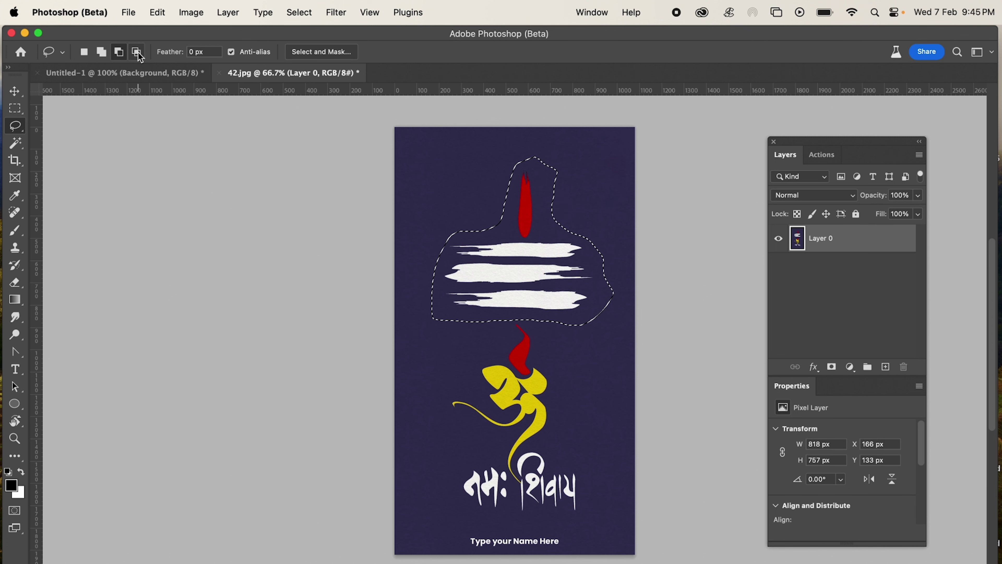
left_click(85, 60)
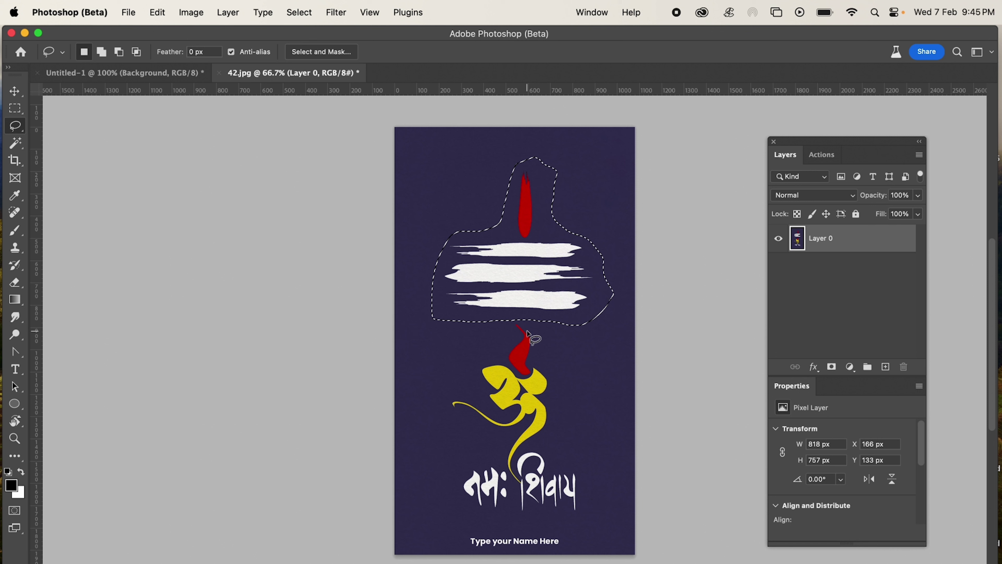
mouse_move(534, 327)
left_mouse_down()
mouse_move(513, 318)
mouse_move(484, 341)
mouse_move(442, 401)
mouse_move(443, 411)
mouse_move(487, 426)
mouse_move(517, 488)
mouse_move(517, 454)
mouse_move(563, 411)
mouse_move(543, 335)
left_mouse_up()
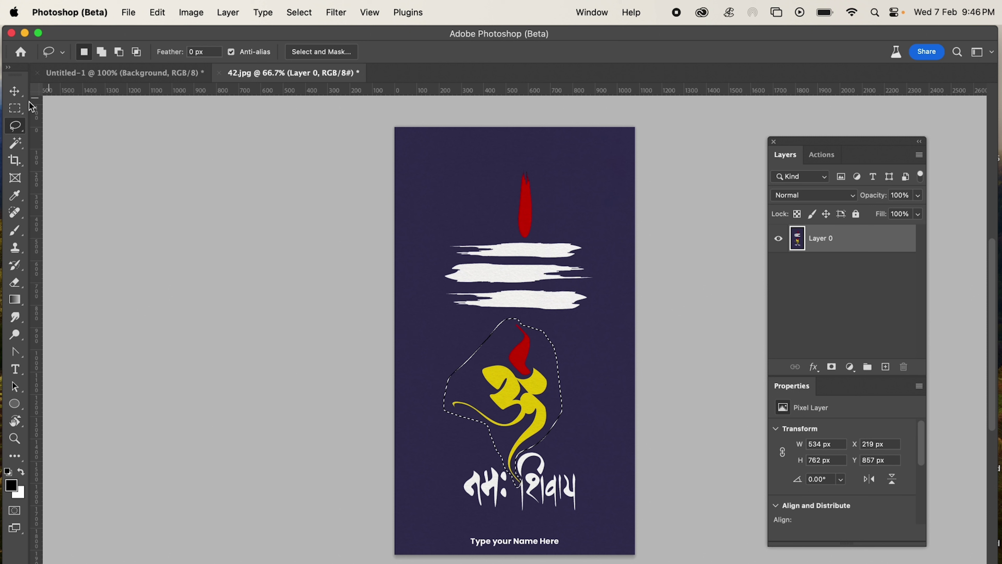
- Try moving the lassoed Om with the Move tool, once down to the page's lower area and once up over the stripes, undoing each move
left_click(15, 91)
mouse_move(527, 387)
left_mouse_down()
mouse_move(550, 188)
mouse_move(583, 216)
mouse_move(430, 245)
mouse_move(628, 160)
mouse_move(611, 522)
left_mouse_up()
key("super+z")
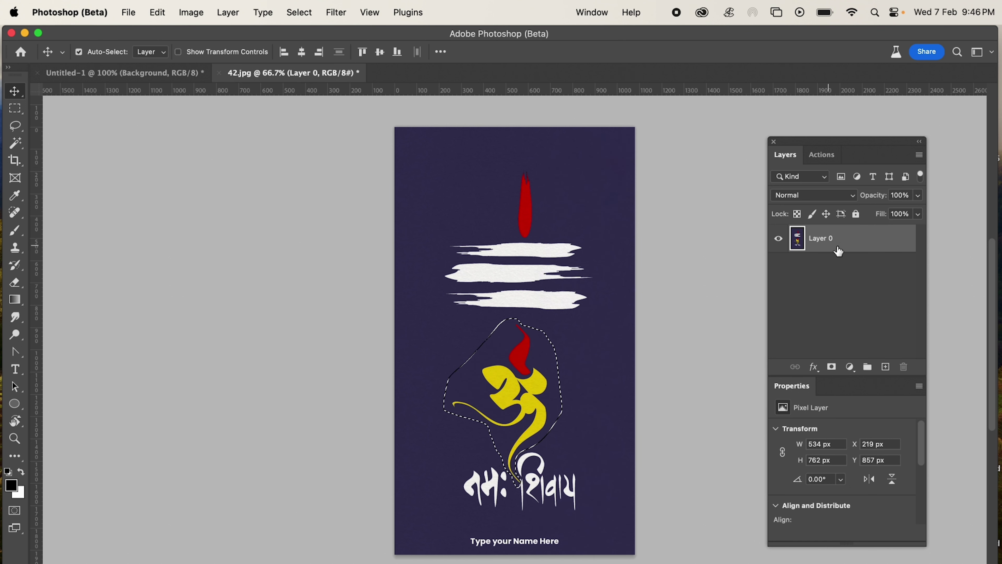
left_click_drag(524, 400, 532, 258)
key("super+z")
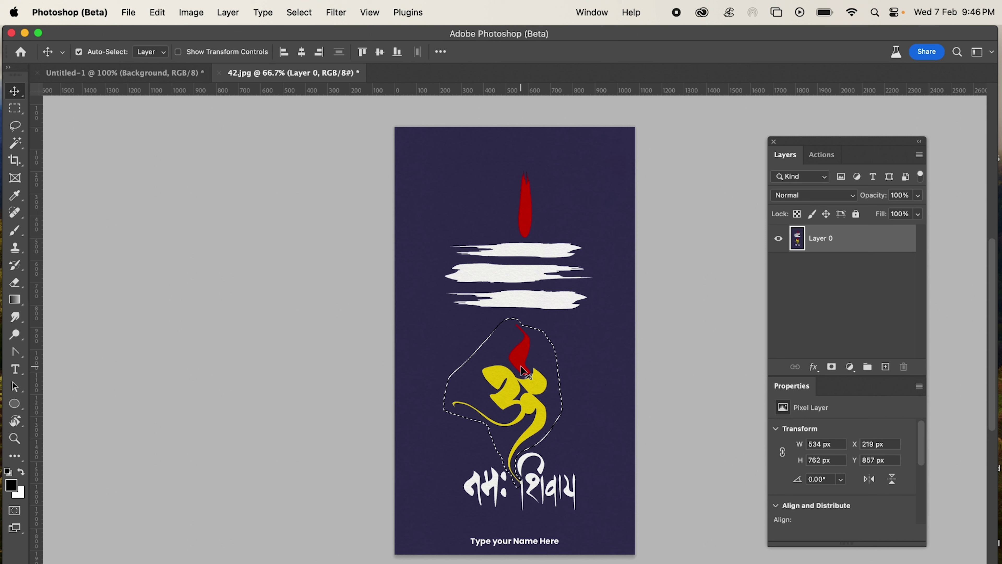
- Cut the lassoed Om and its red flame onto a separate layer and hide that layer
key("super+j")
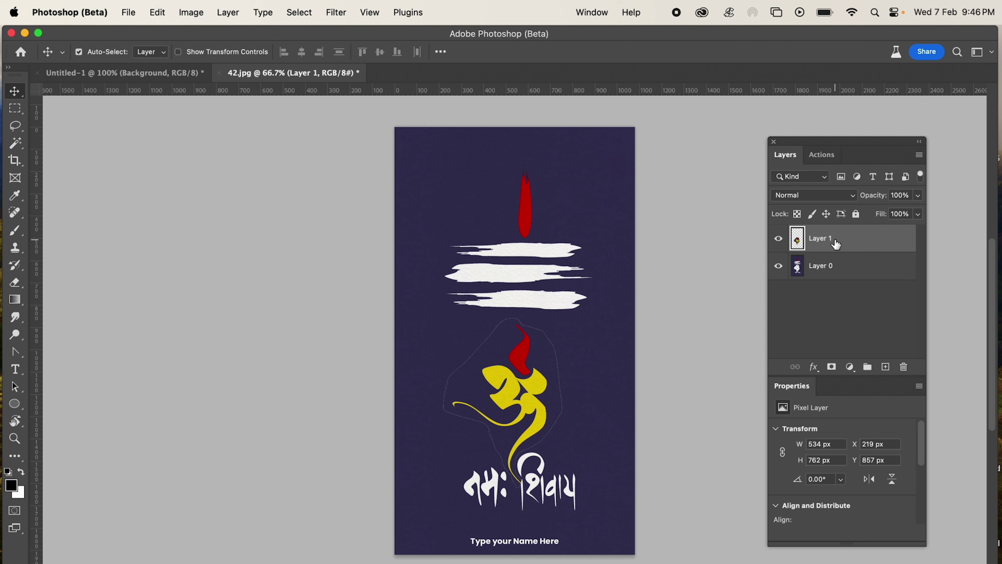
left_click(778, 238)
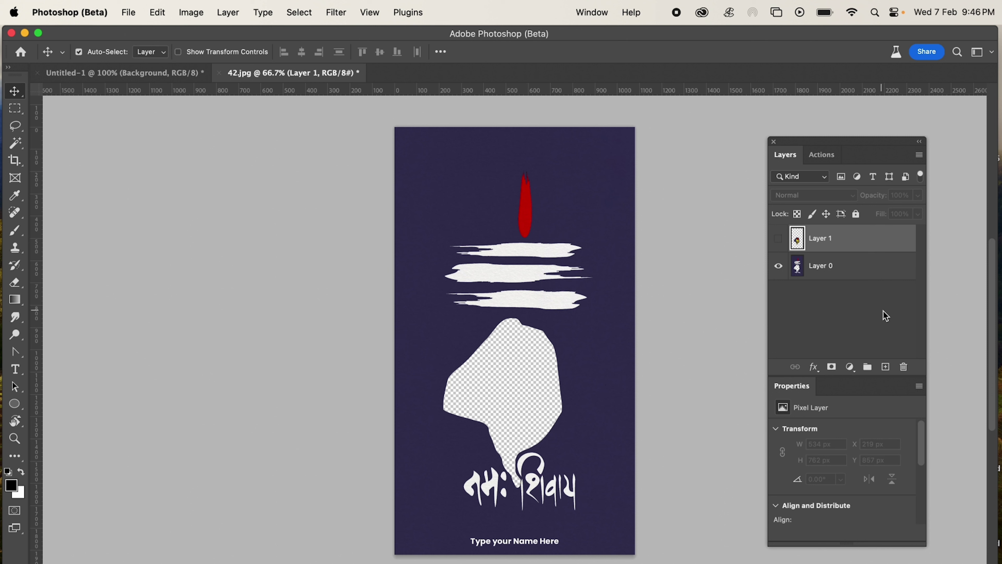
- Add a new layer beneath Layer 0 and fill it with the navy sampled from the background, using Normal mode and 100% opacity
left_click(886, 366)
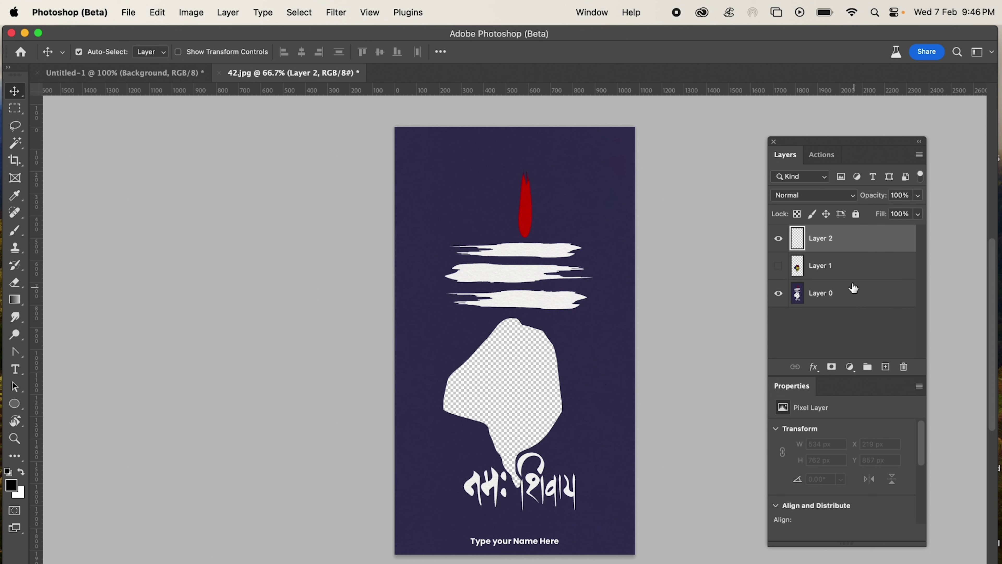
left_click_drag(843, 247, 836, 307)
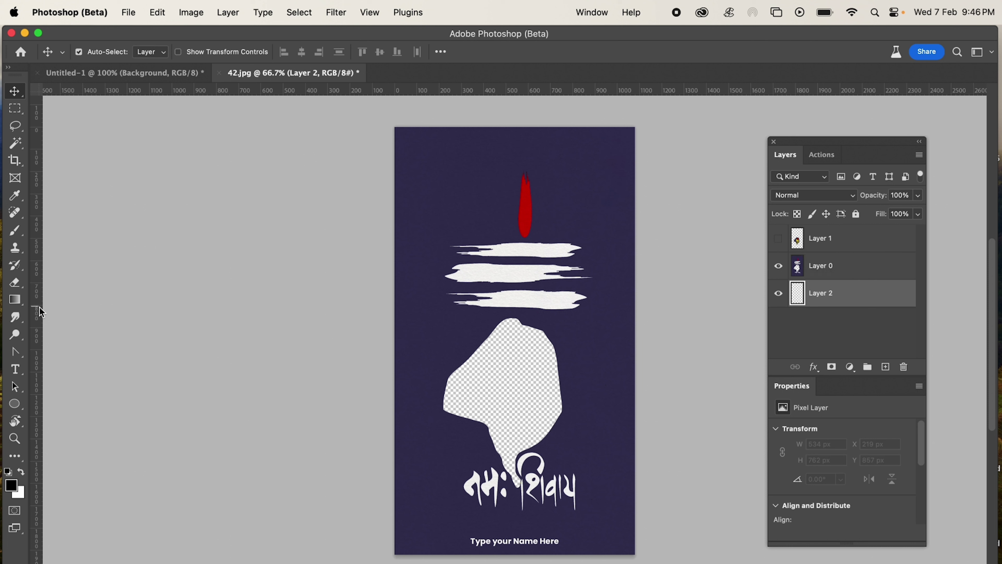
left_click(19, 200)
left_click(444, 151)
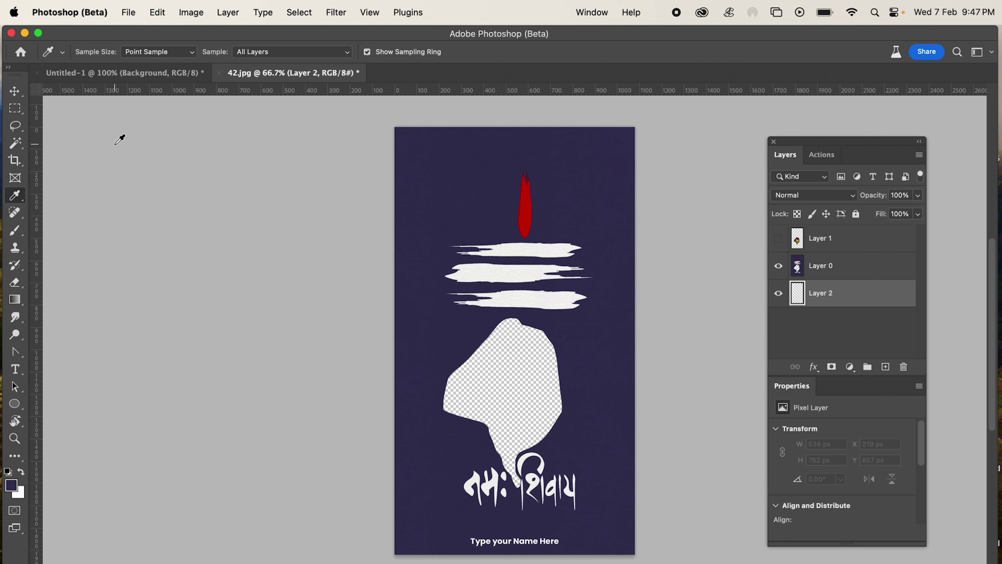
left_click(157, 13)
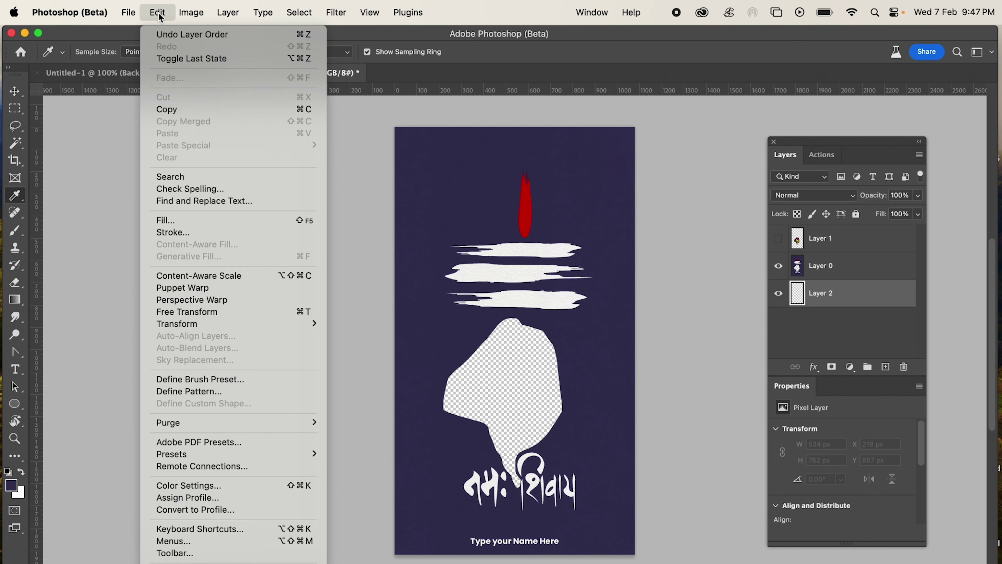
left_click(186, 218)
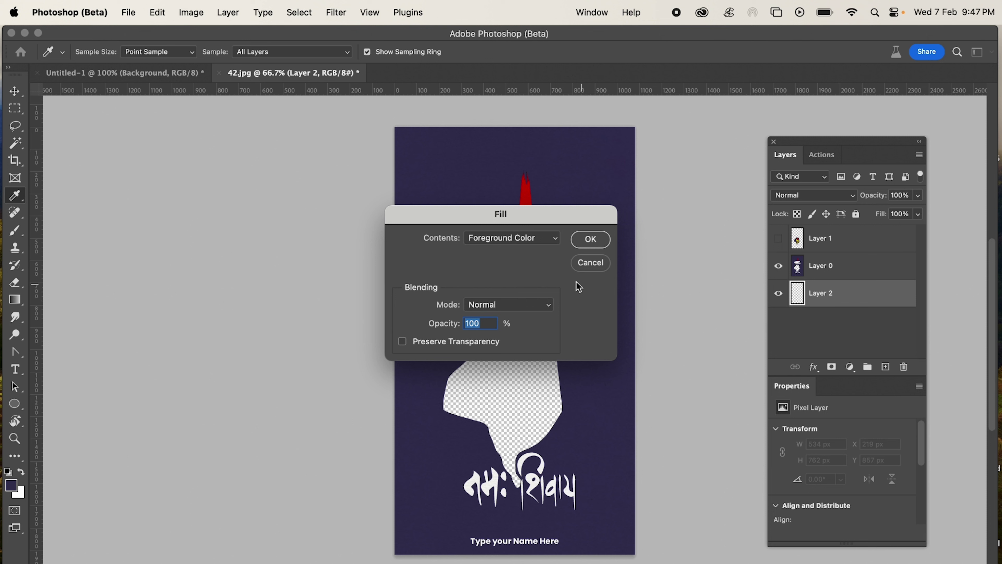
left_click(590, 239)
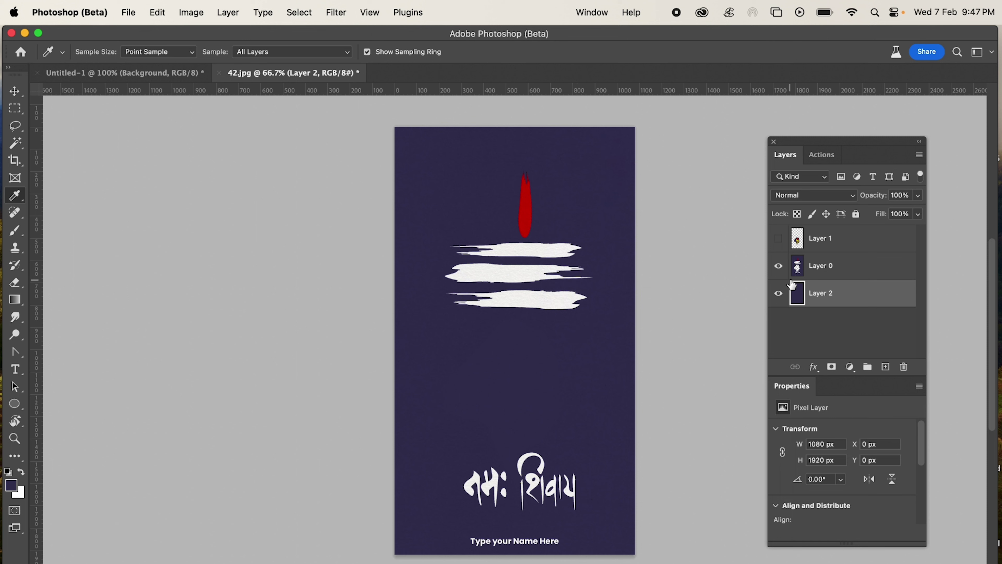
- Toggle Layer 2's visibility to compare the cut-out area with and without the navy fill
left_click(782, 272)
left_click(777, 299)
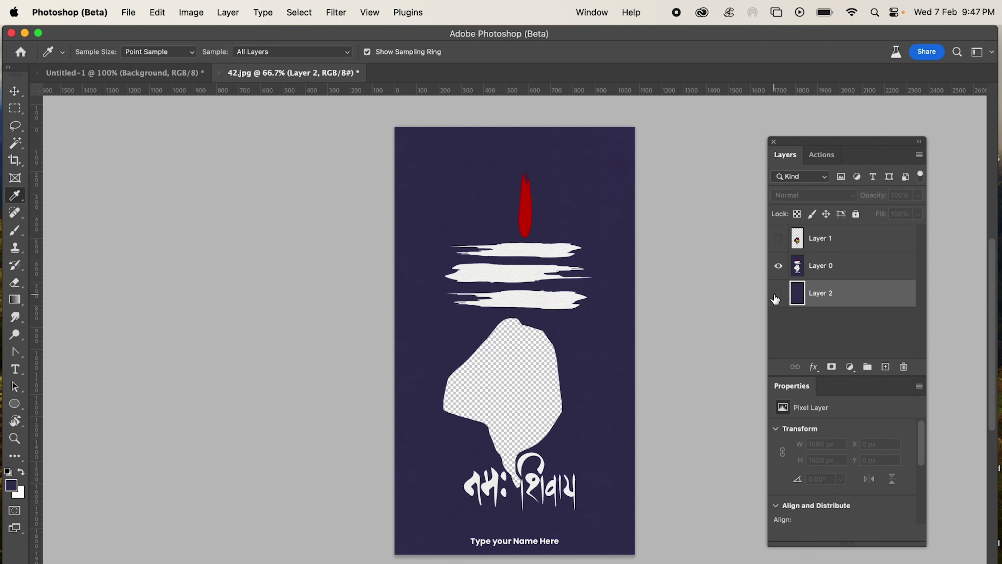
left_click(777, 294)
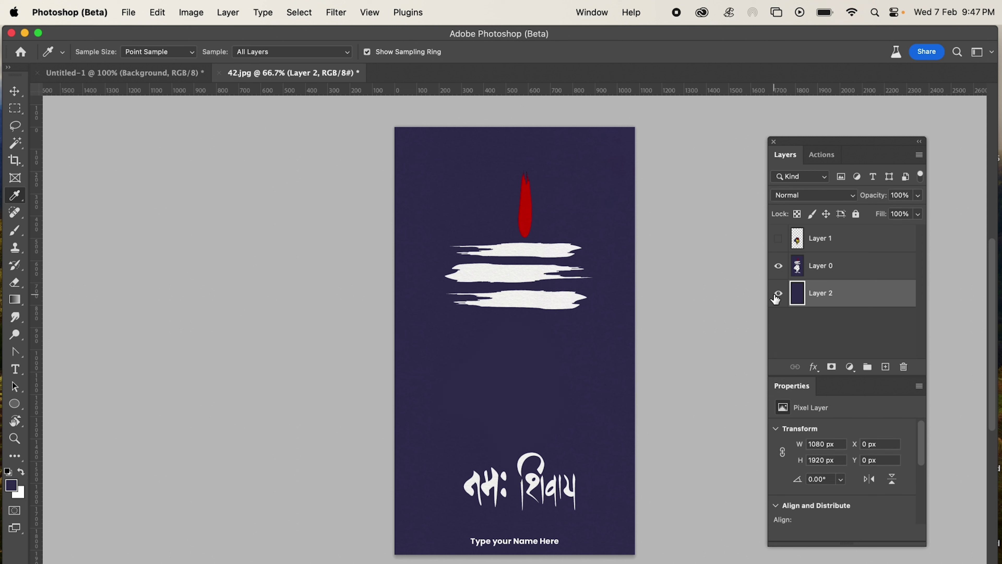
- Show Layer 1 and move its Om up over the lowest white stripe, to about X 271 px, Y 642 px
left_click(779, 239)
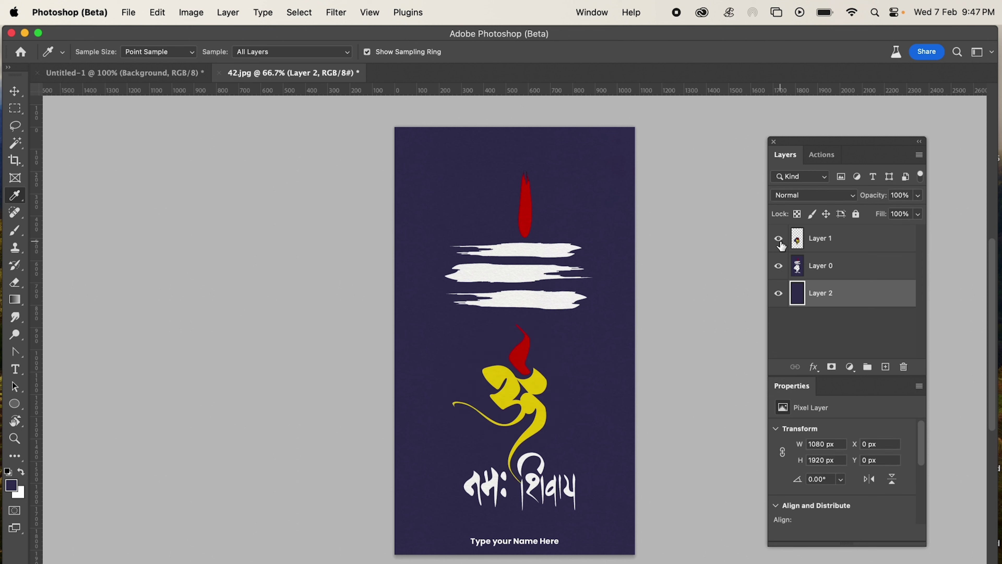
left_click(804, 241)
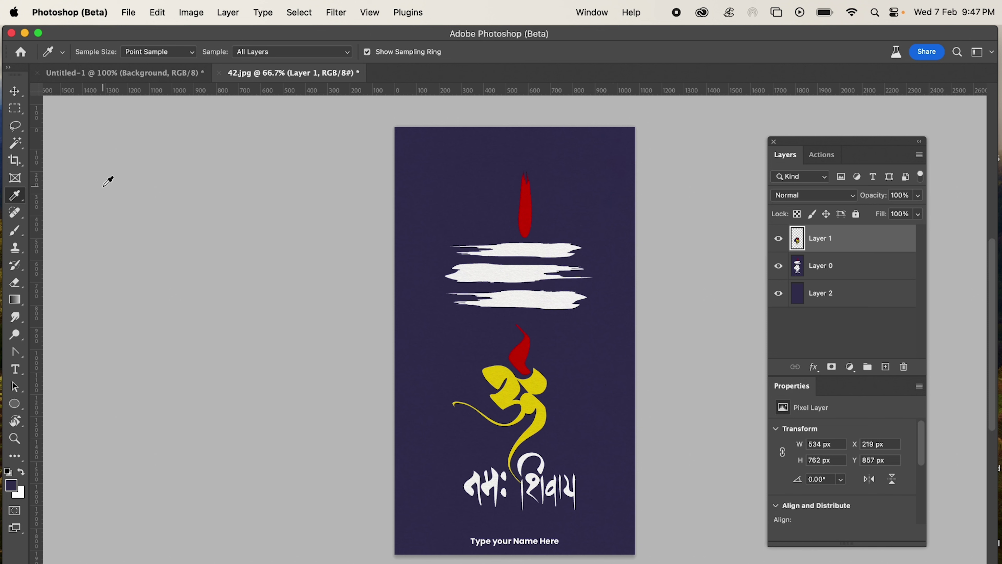
key("v")
left_click_drag(511, 393, 524, 347)
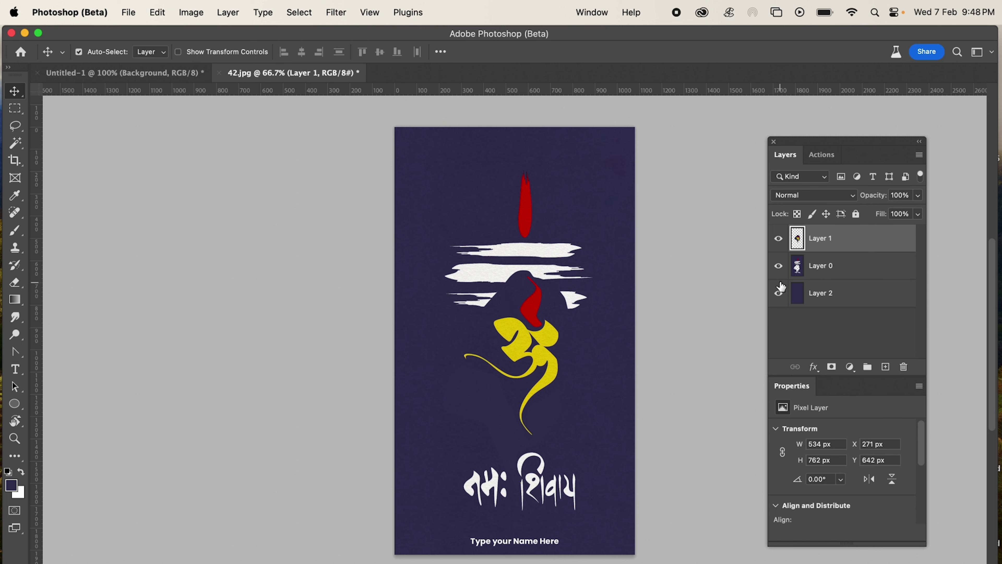
- Hide Layer 0 and Layer 2 to isolate the Om on Layer 1
left_click(779, 269)
left_click(779, 294)
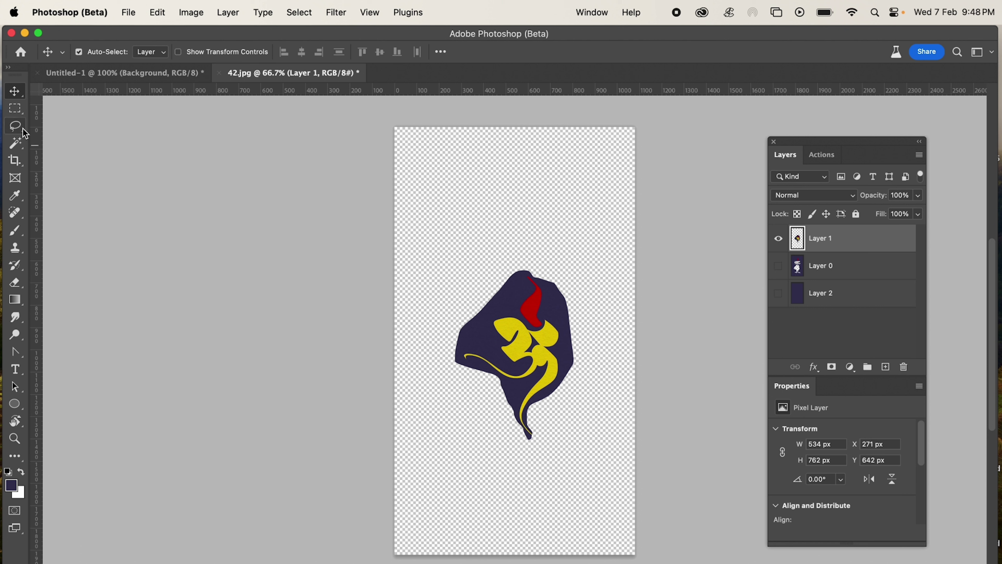
- Try deleting the navy around the Om with a contiguous Magic Wand selection at tolerance 32, inspect the symbol's centre, and undo the deletion
left_click(23, 143)
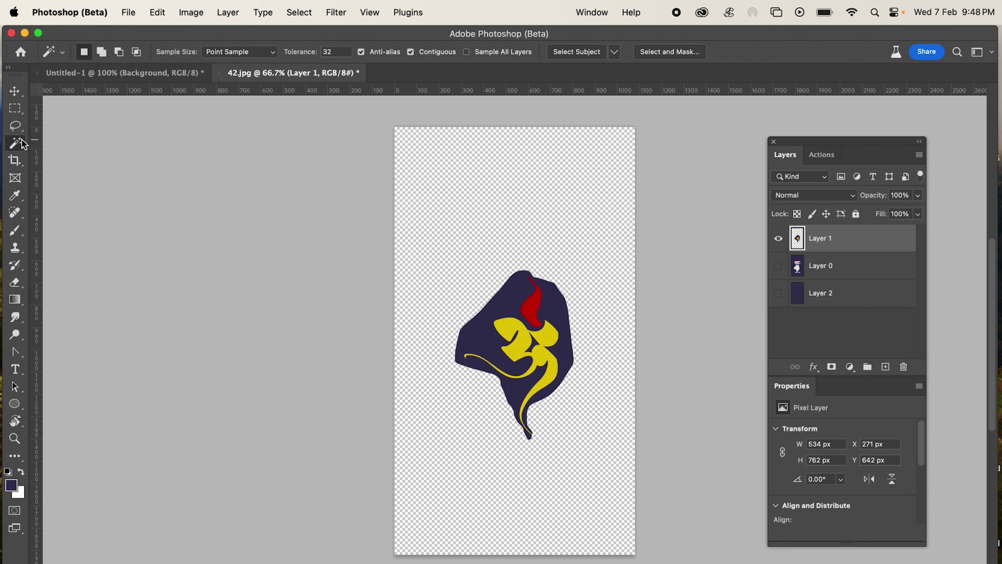
left_click(521, 297)
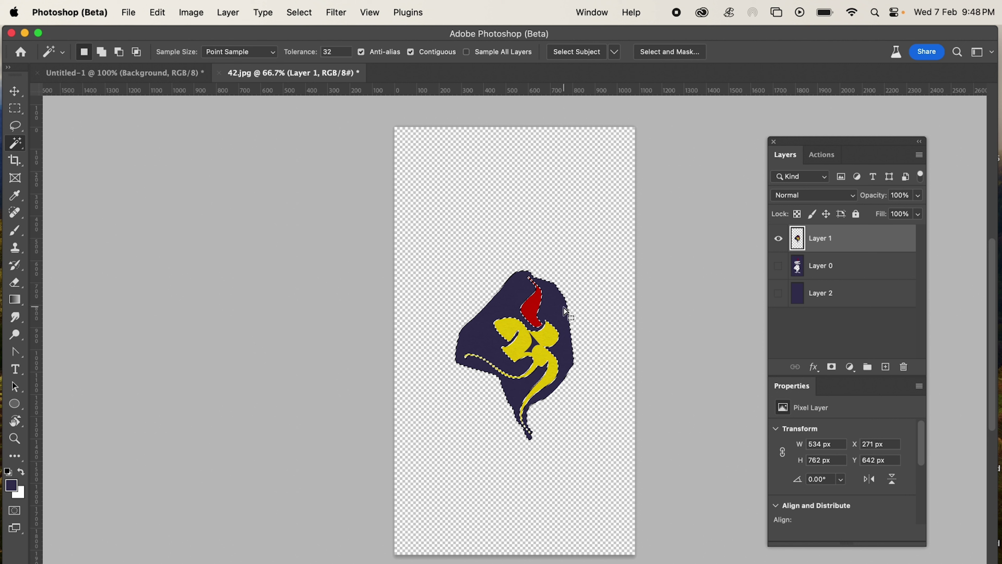
key("Delete")
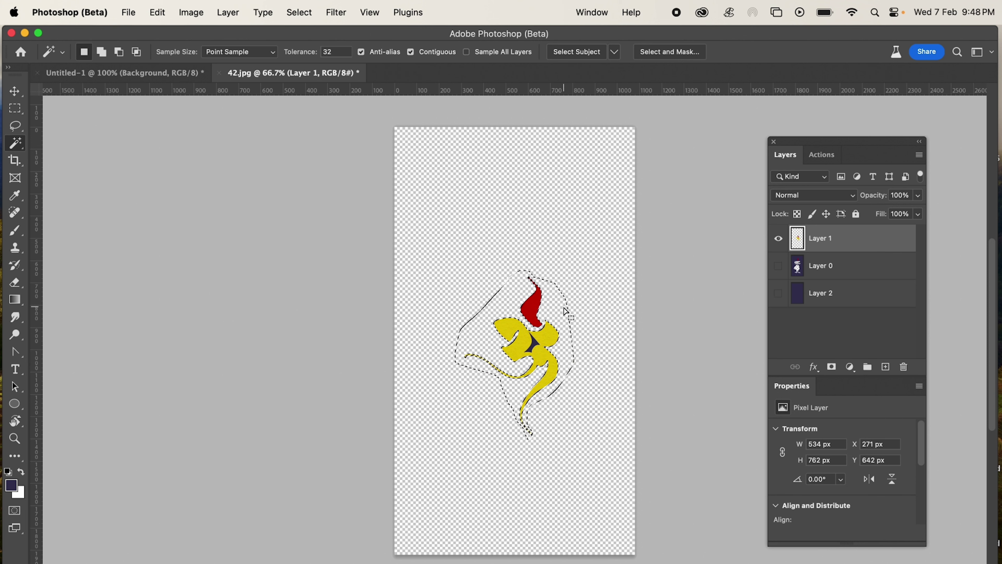
key("super+d")
key("super+plus")
key("super+plus")
key("super+plus")
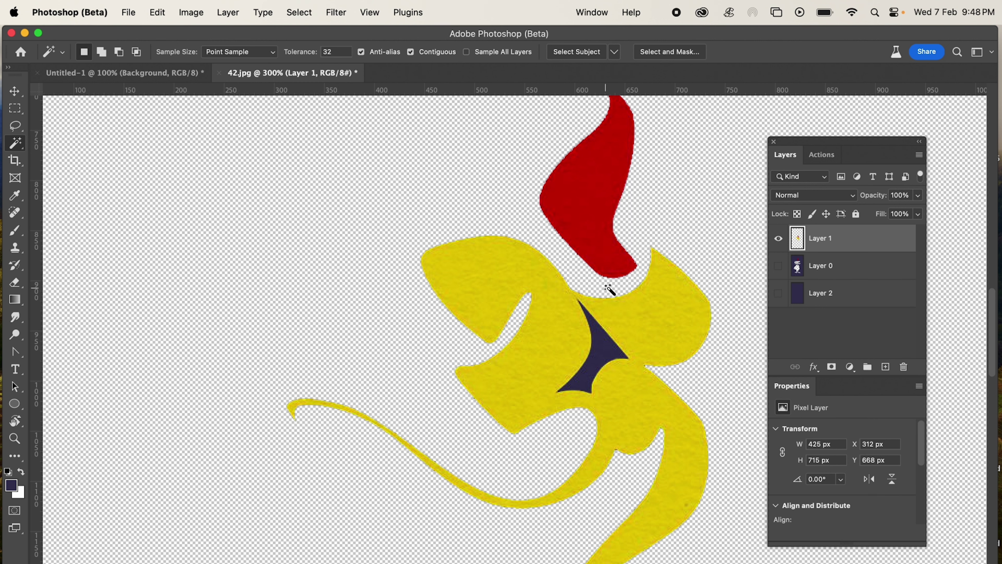
key("super+minus")
key("super+minus")
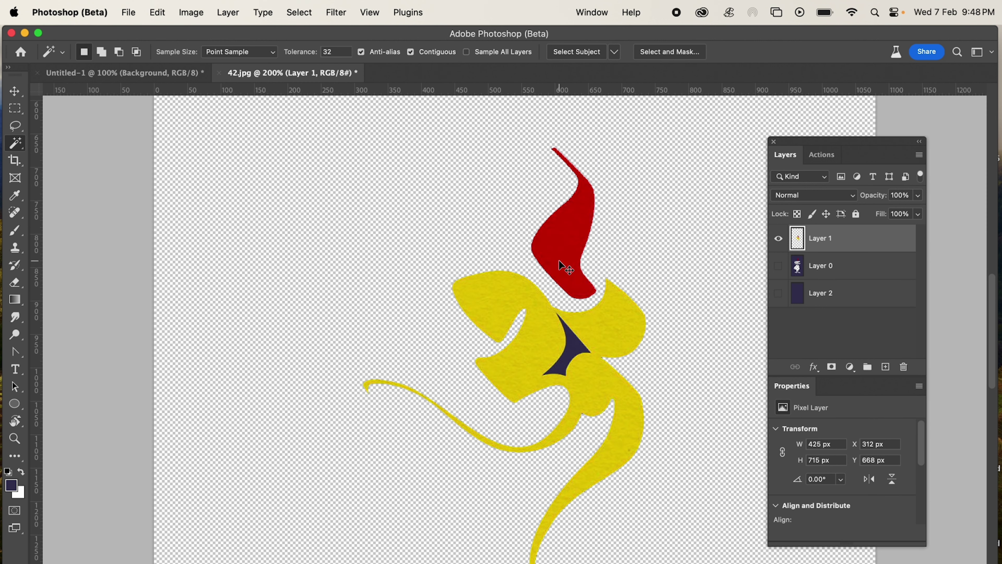
key("super+z")
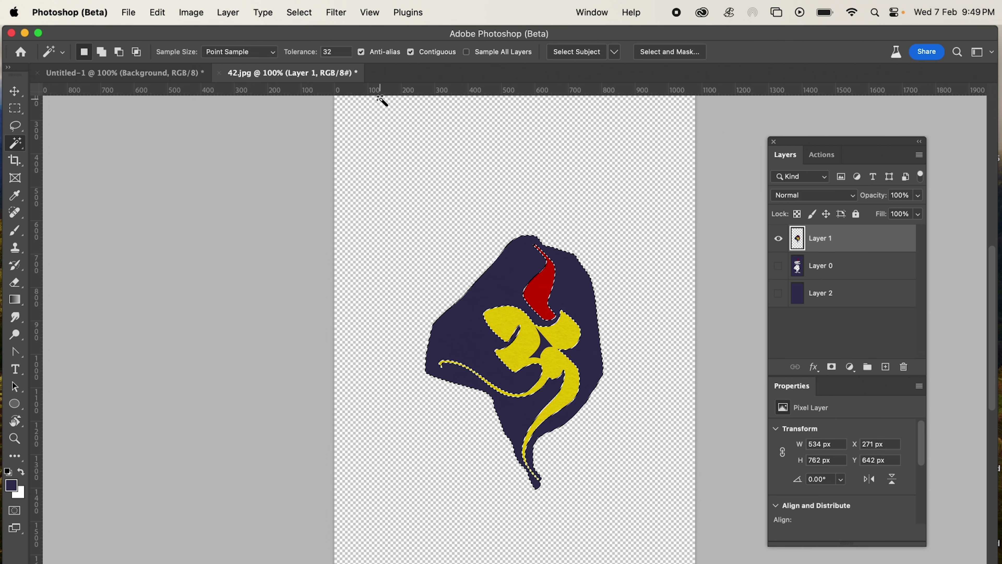
- Delete all navy pixels from Layer 1 using a non-contiguous Magic Wand selection at tolerance 32, and show Layer 0 and Layer 2 again
left_click(411, 54)
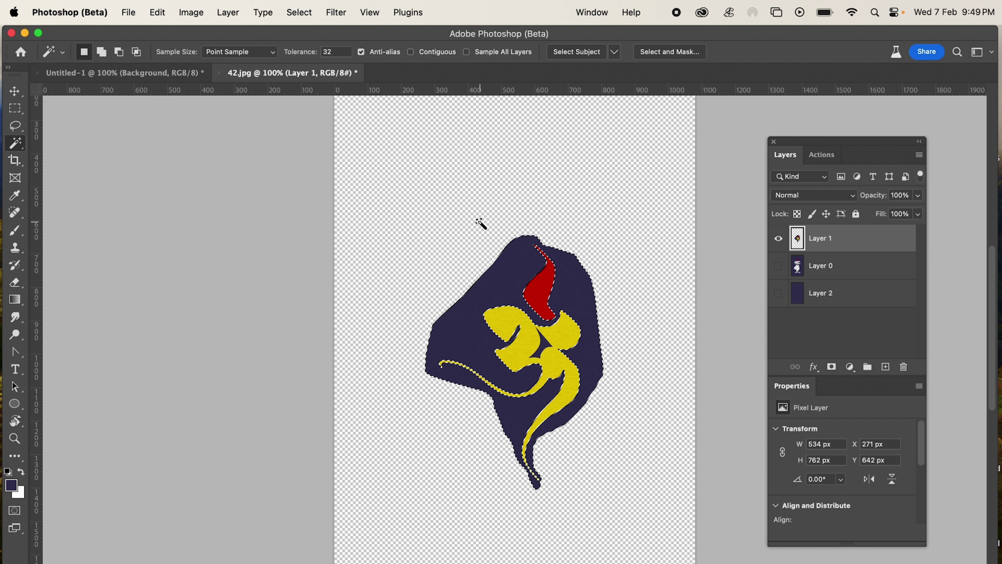
left_click(515, 330)
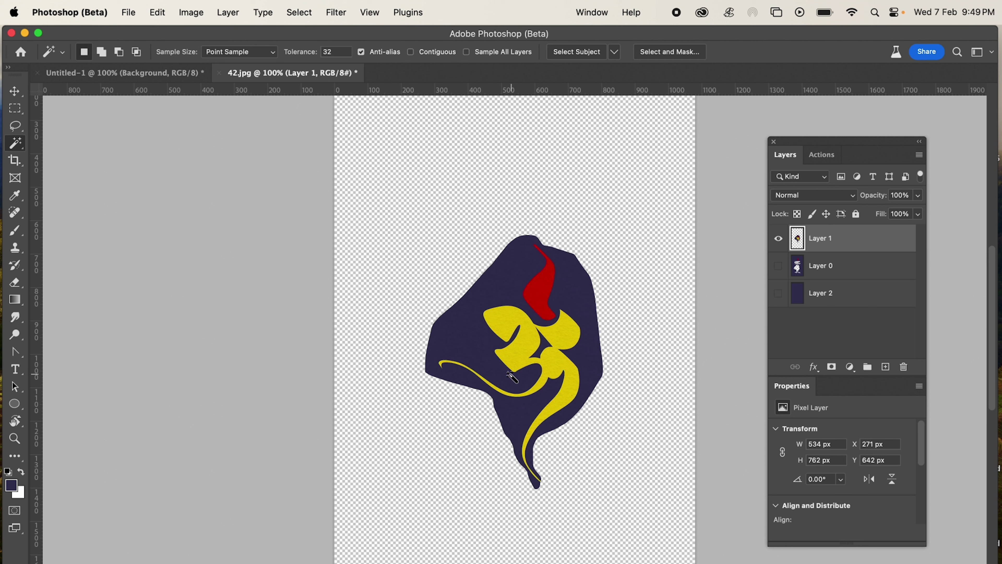
left_click(490, 359)
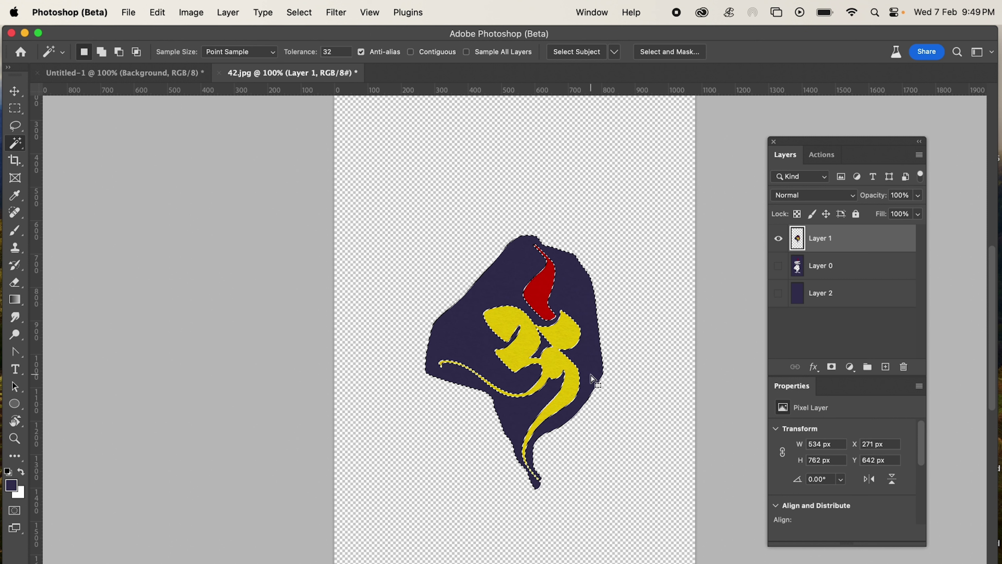
key("Delete")
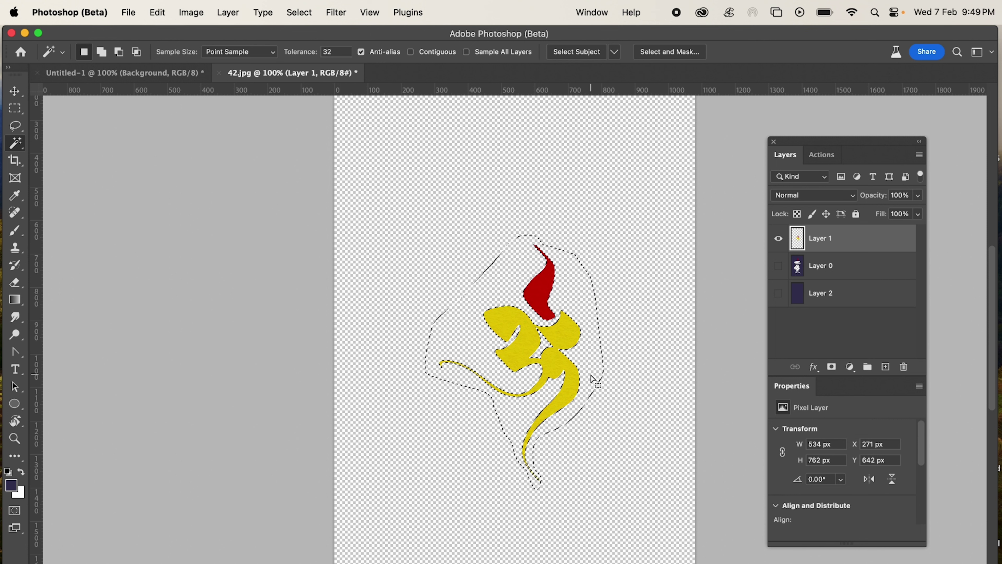
key("super+d")
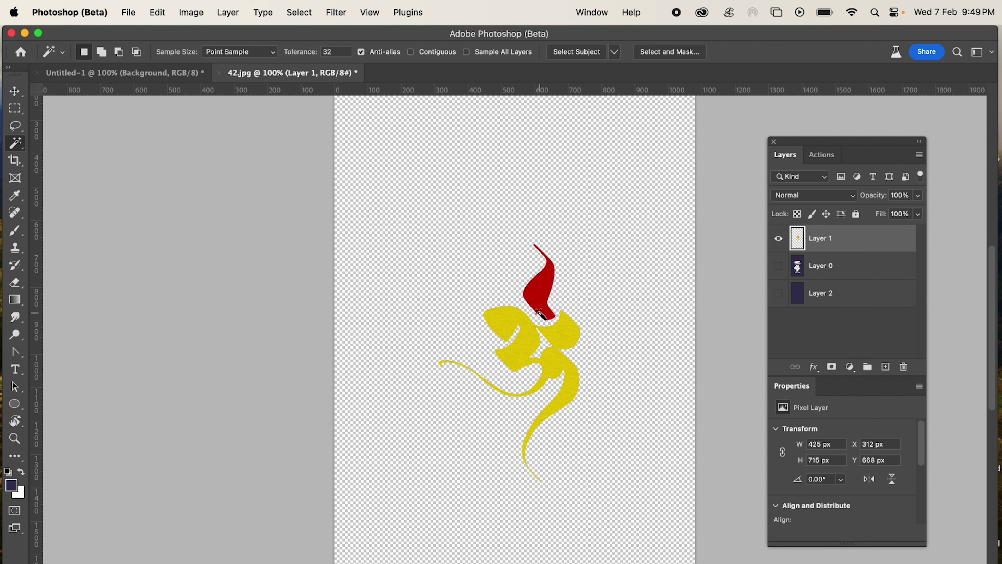
left_click(779, 272)
left_click(780, 295)
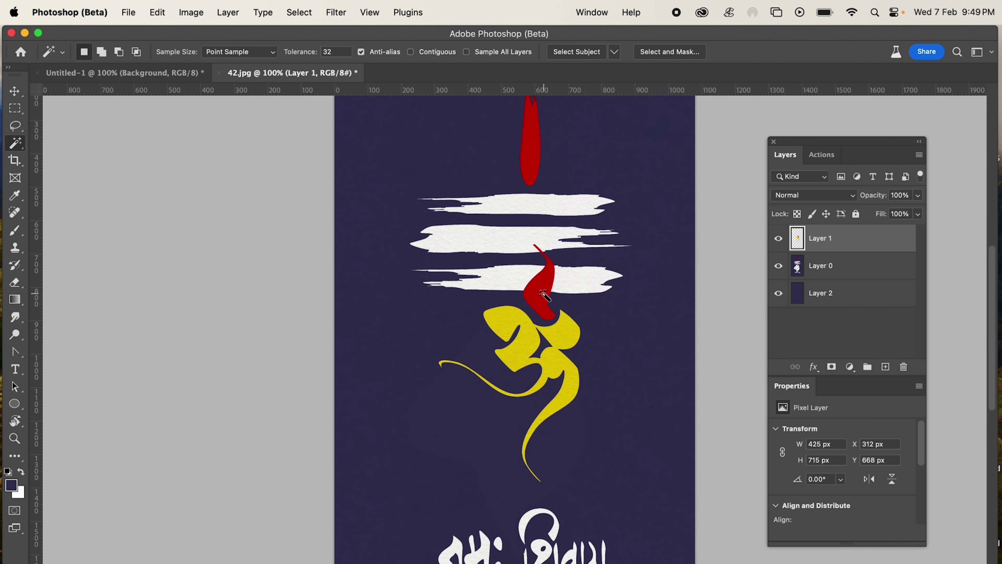
- Select the red flame above the Om on Layer 1 with the Magic Wand, delete it and clear the selection
left_click(546, 307)
key("Delete")
key("cmd+d")
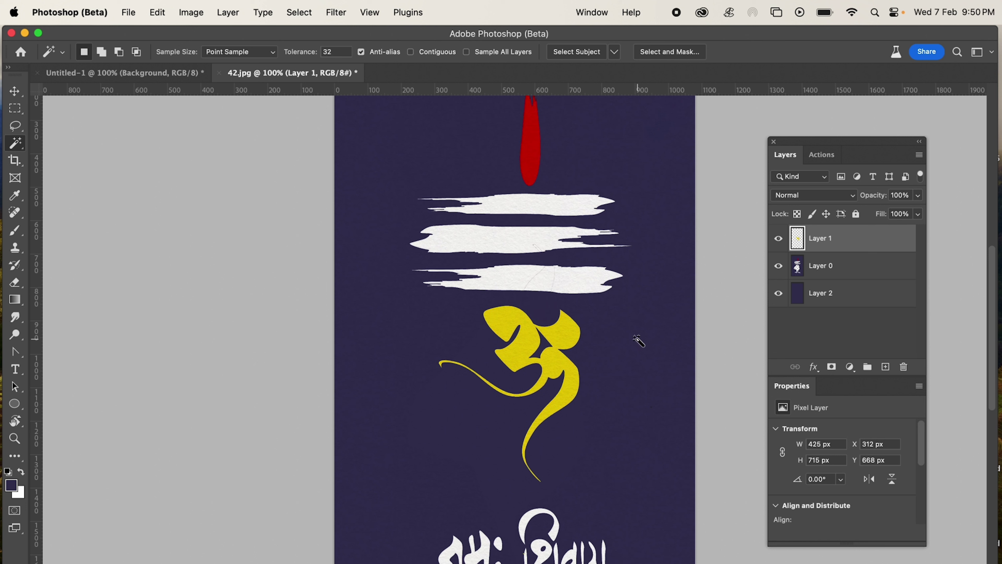
- Move the yellow Om up over the white stripes, to about X 270 px, Y 278 px
left_click(15, 91)
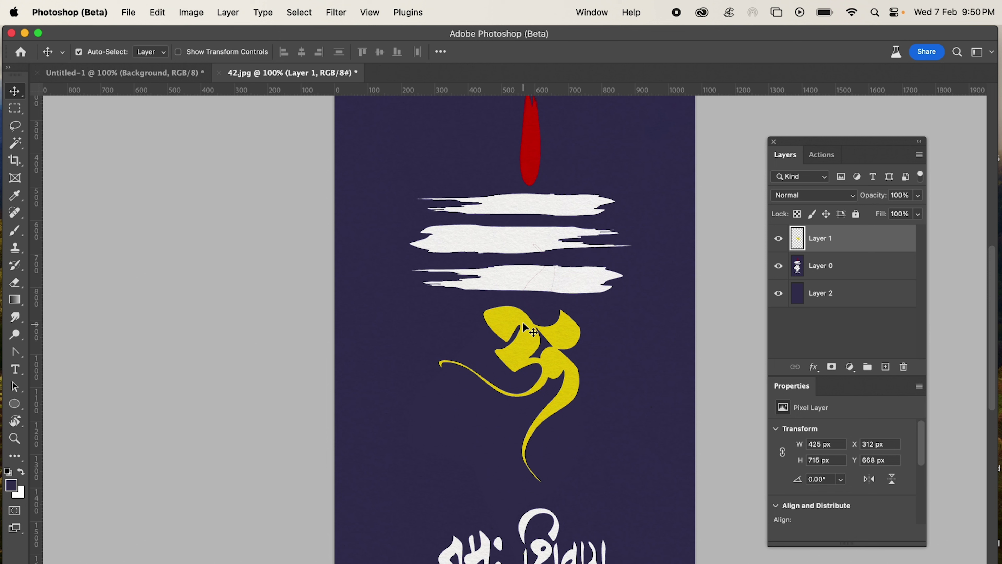
left_click_drag(524, 323, 509, 195)
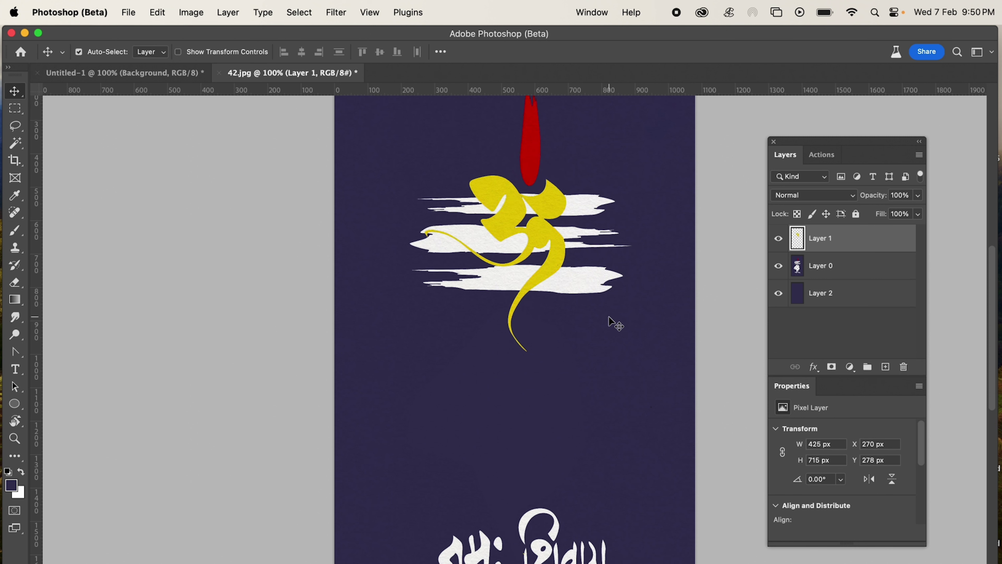
- Crop the canvas from below to a height of about 1168 px at full width, cutting off the area under the Om
scroll(609, 316, "up", 3)
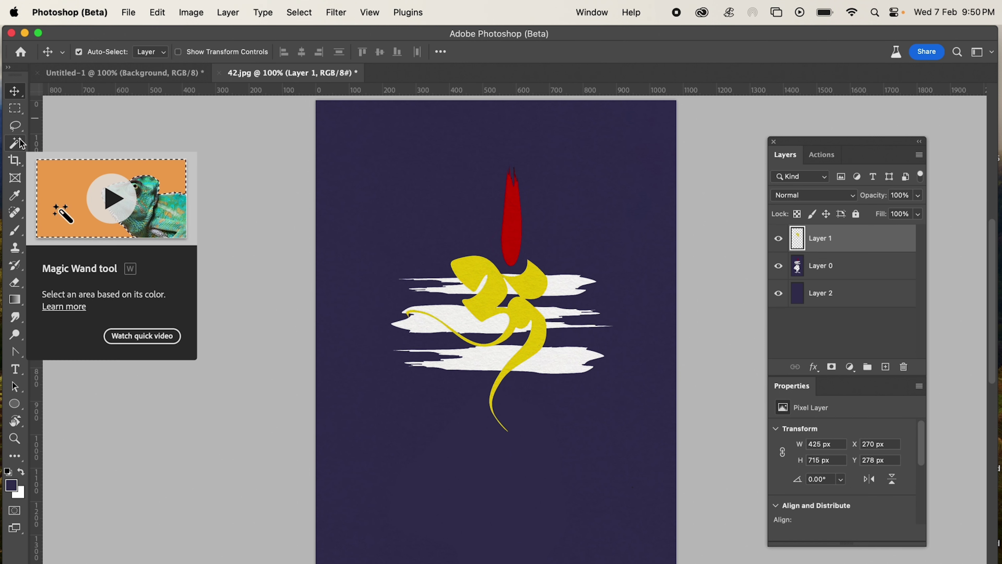
left_click(15, 160)
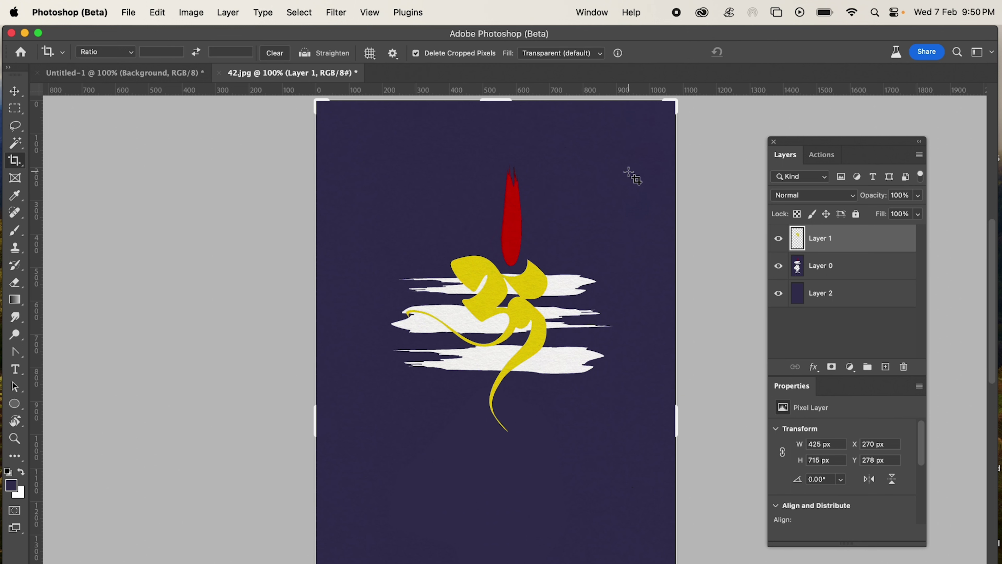
scroll(388, 308, "down", 10)
left_click_drag(509, 431, 498, 296)
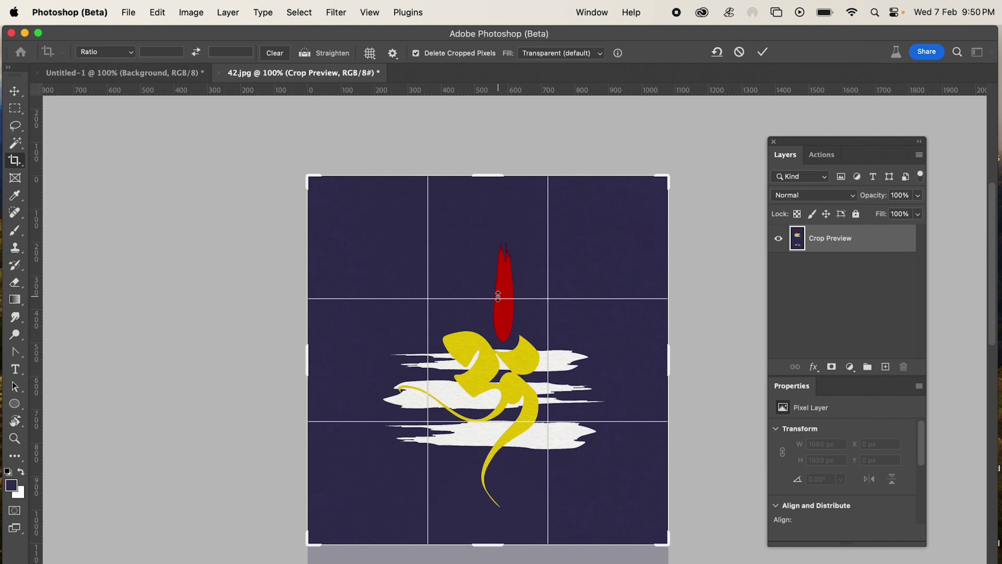
scroll(508, 409, "down", 4)
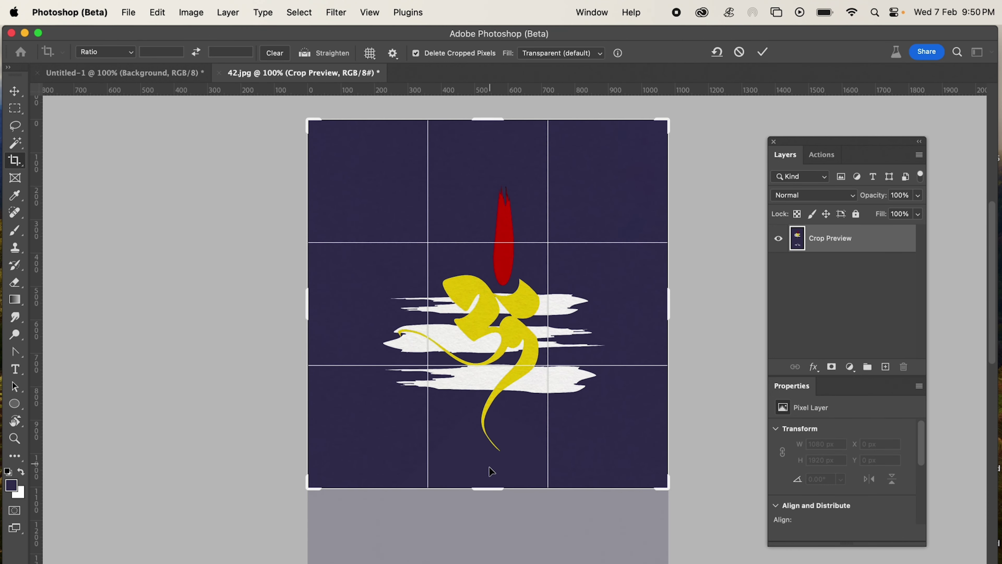
left_click_drag(486, 490, 485, 501)
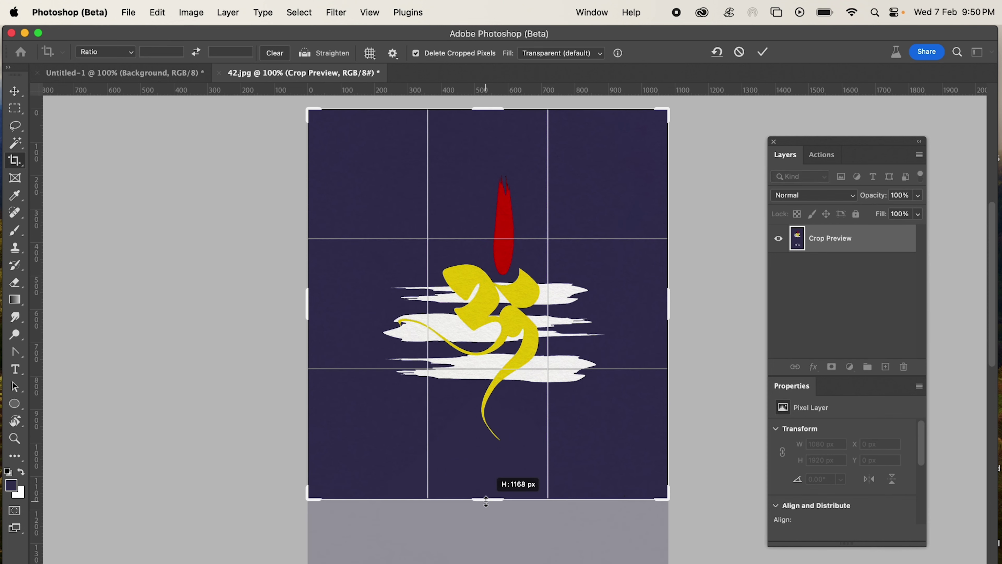
left_click(765, 58)
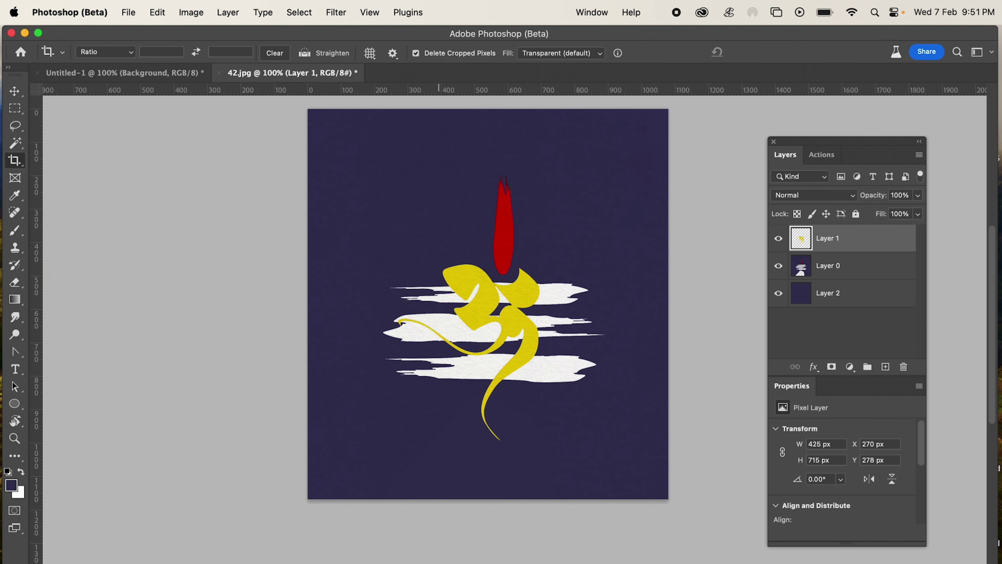
- Switch to Chrome and look through the image results for "indian actress with pimples" for a portrait to retouch
key("super+Tab")
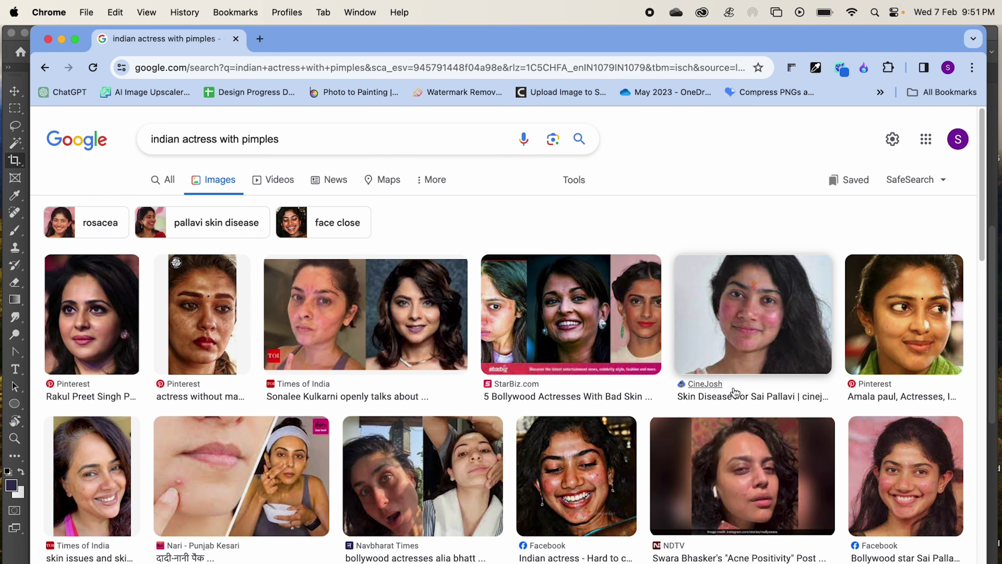
scroll(736, 393, "down", 3)
scroll(736, 393, "down", 5)
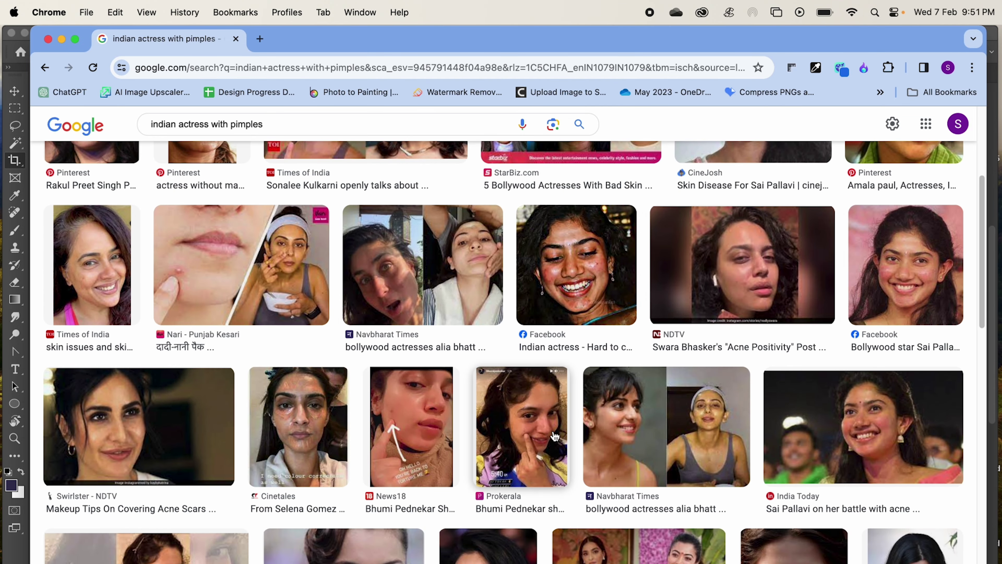
scroll(584, 434, "down", 5)
scroll(584, 434, "down", 5)
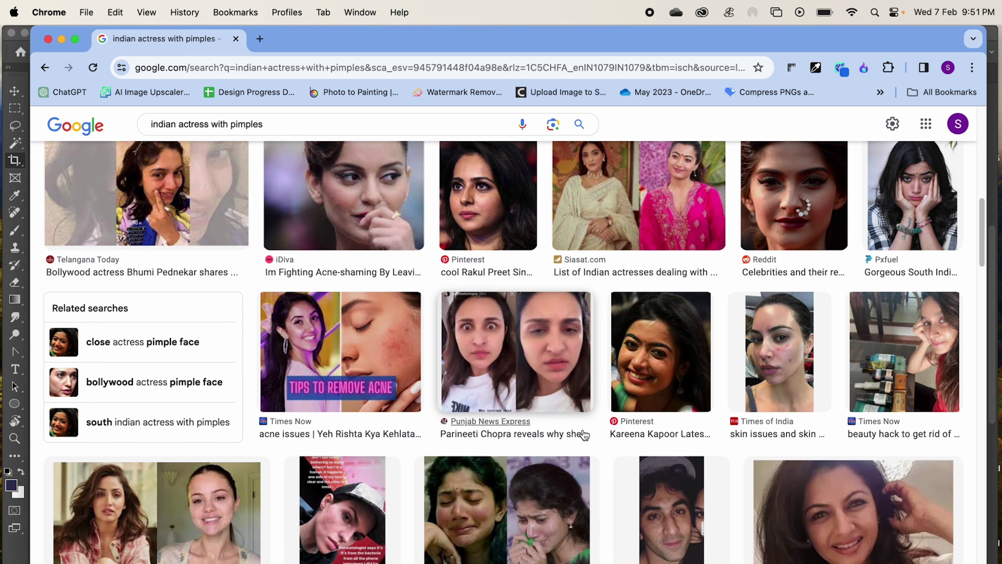
scroll(585, 435, "down", 2)
scroll(584, 434, "down", 6)
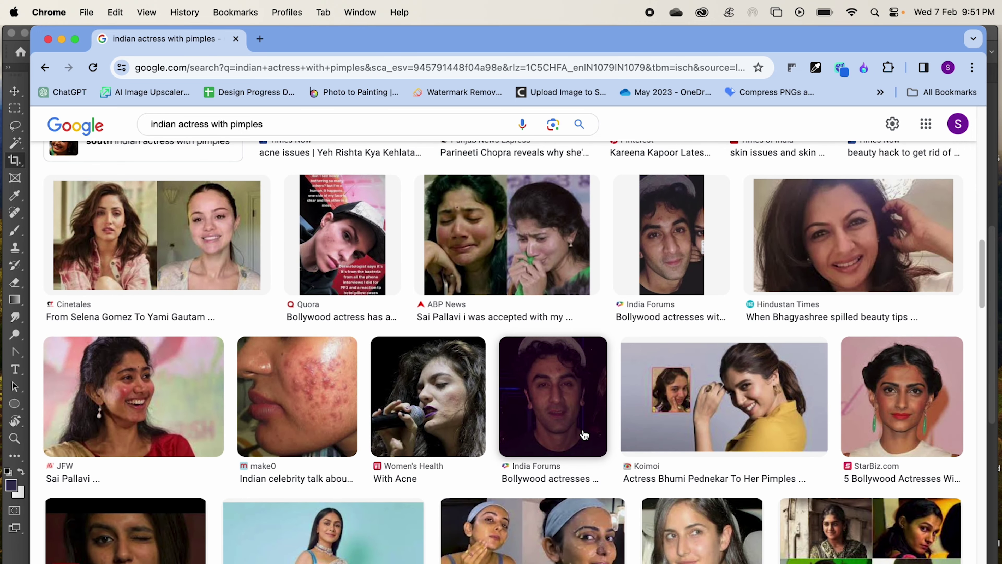
- Switch back to Photoshop, create a 720 x 920 px document at 72 ppi from the Clipboard preset and paste the copied portrait
key("super+Tab")
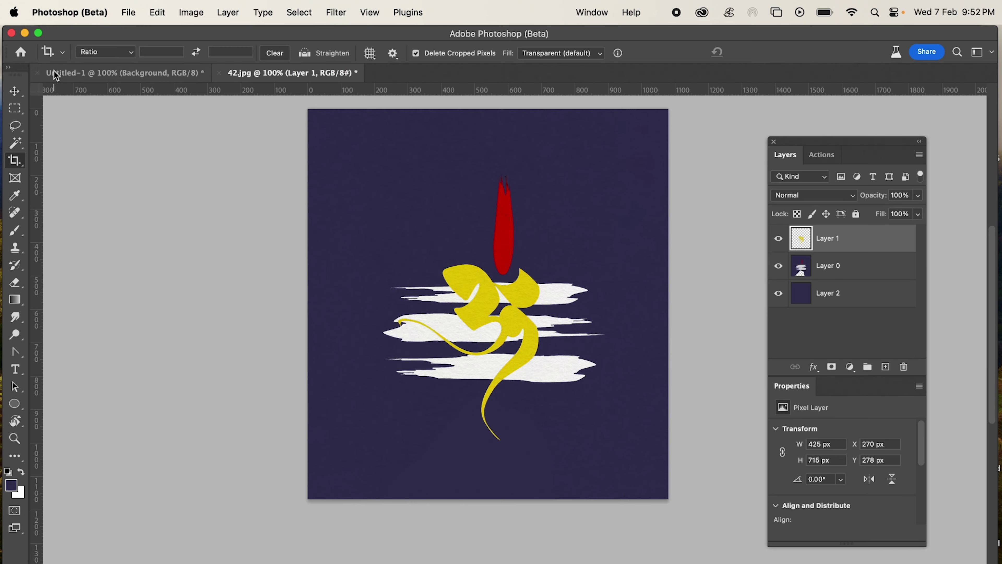
left_click(129, 13)
left_click(136, 35)
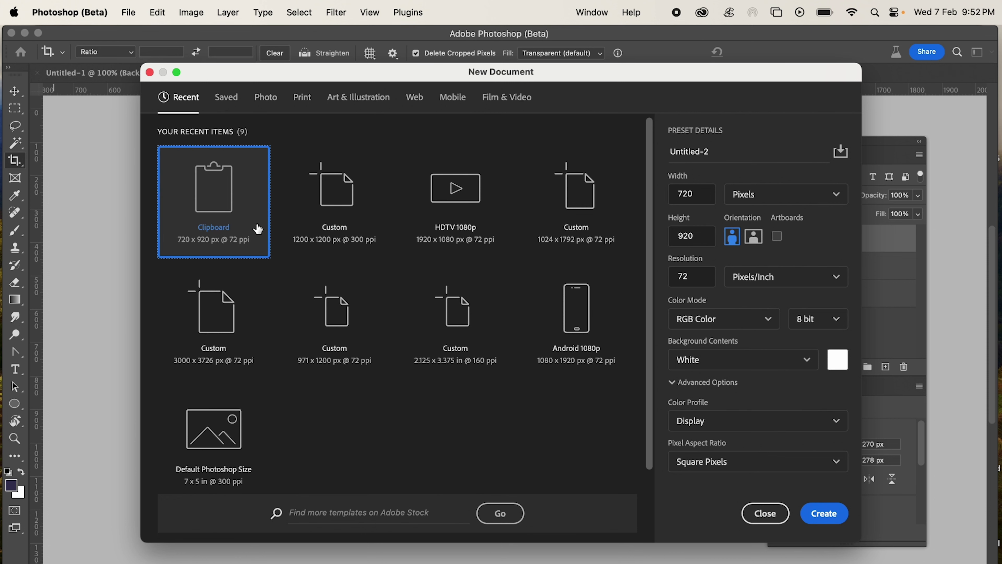
left_click(824, 514)
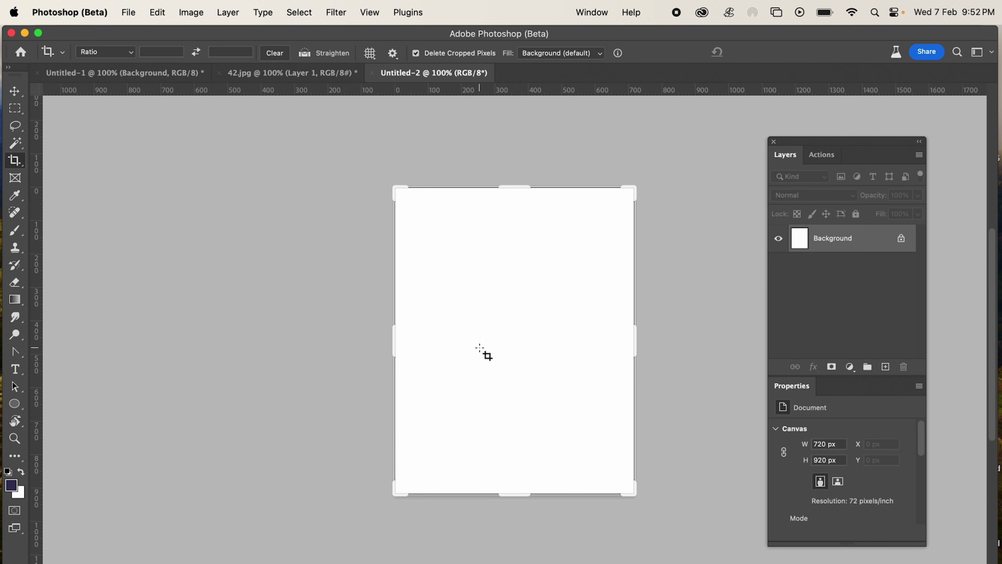
key("super+v")
left_click(14, 90)
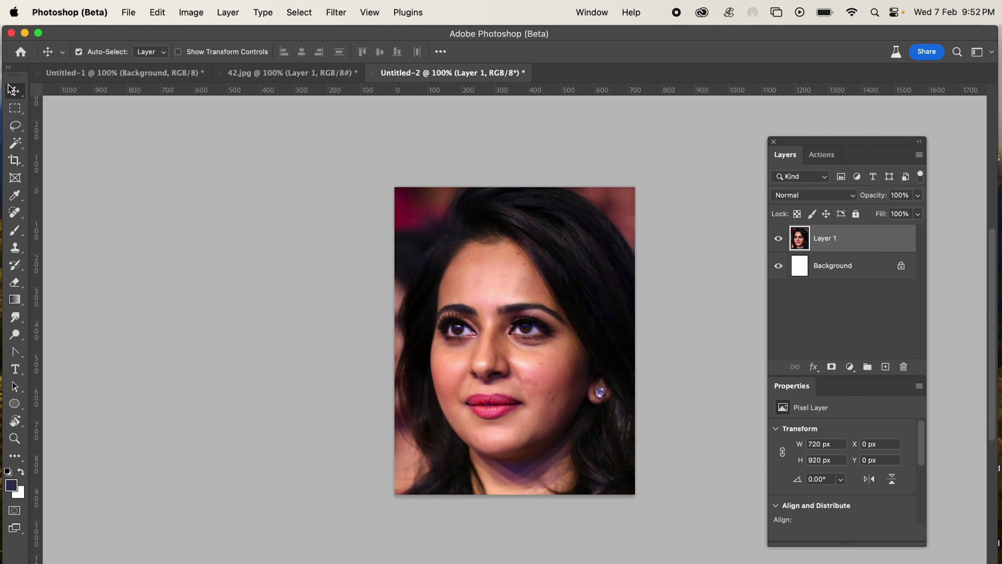
left_click(200, 245)
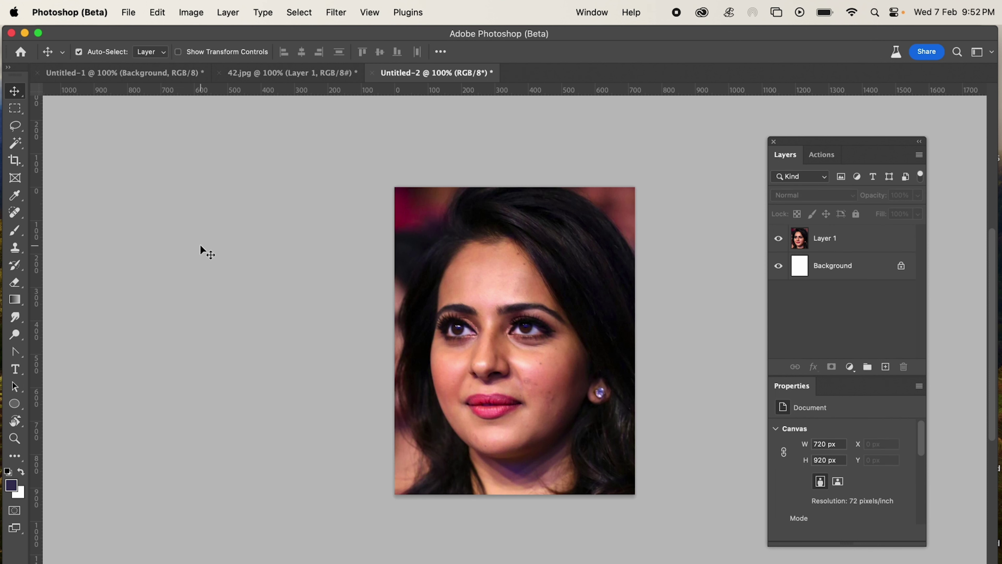
- Remove the blemish beside the nose on the cheek of Layer 1 with the Spot Healing Brush at 19 px
key("super+equal")
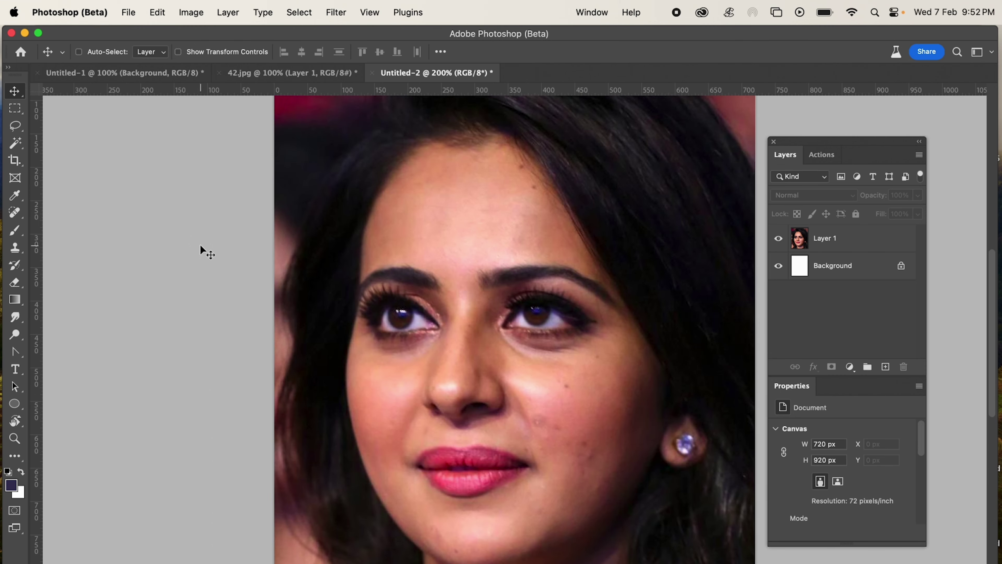
key("super+equal")
key("super+equal")
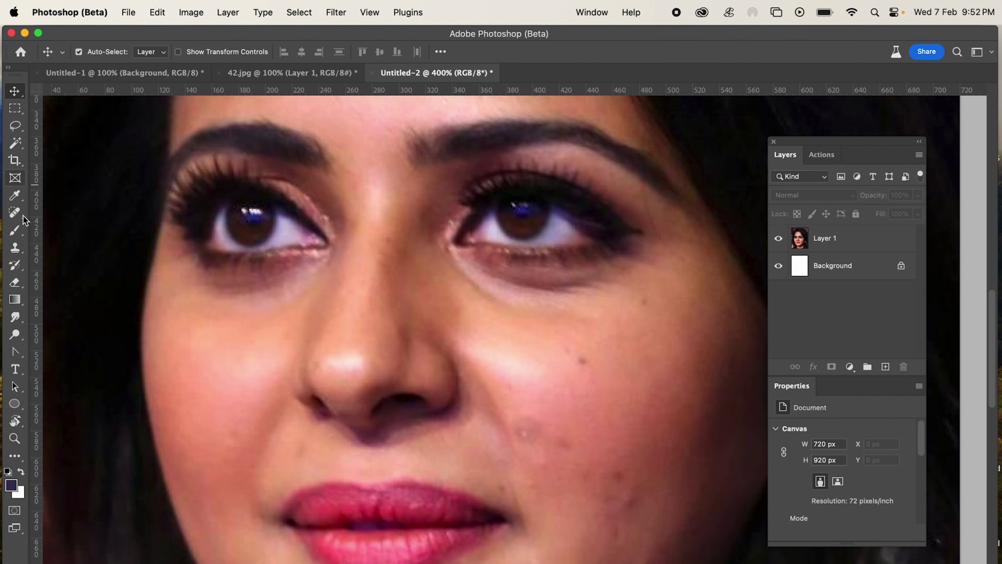
left_click(15, 212)
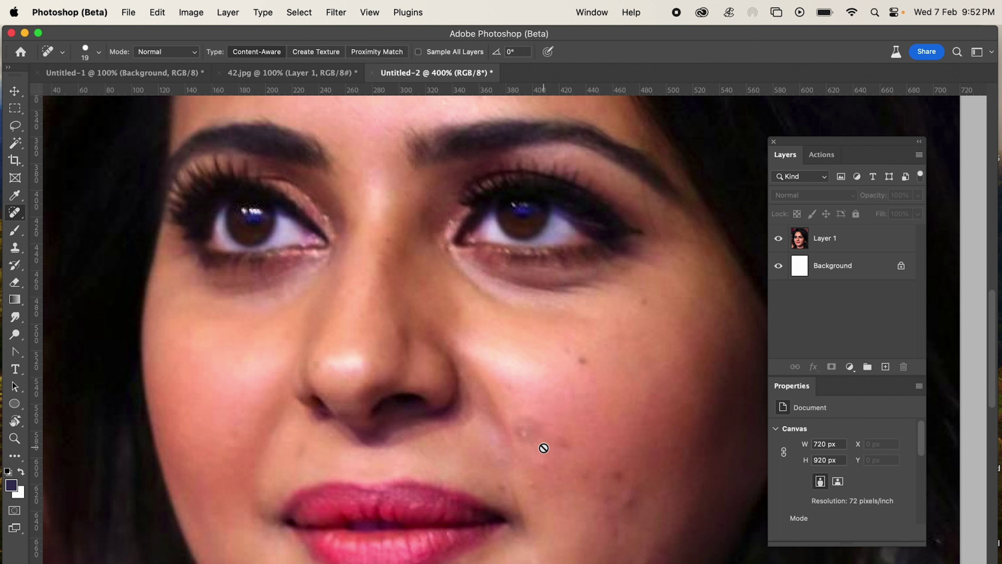
left_click(863, 243)
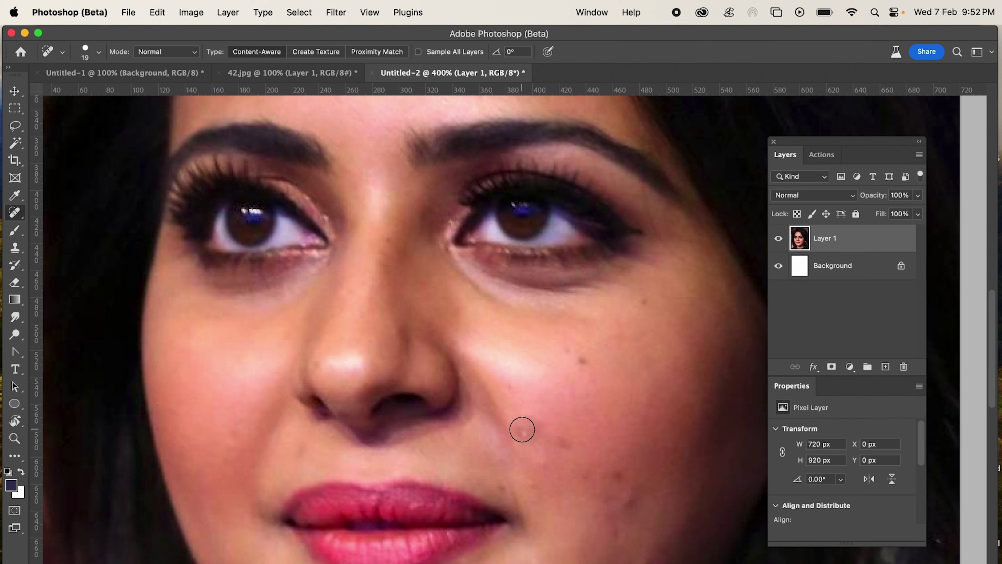
left_click(525, 435)
- Set the Spot Healing Brush size to 38 px and remove the dark mole in the middle of the cheek
key("bracketright")
key("bracketright")
key("bracketleft")
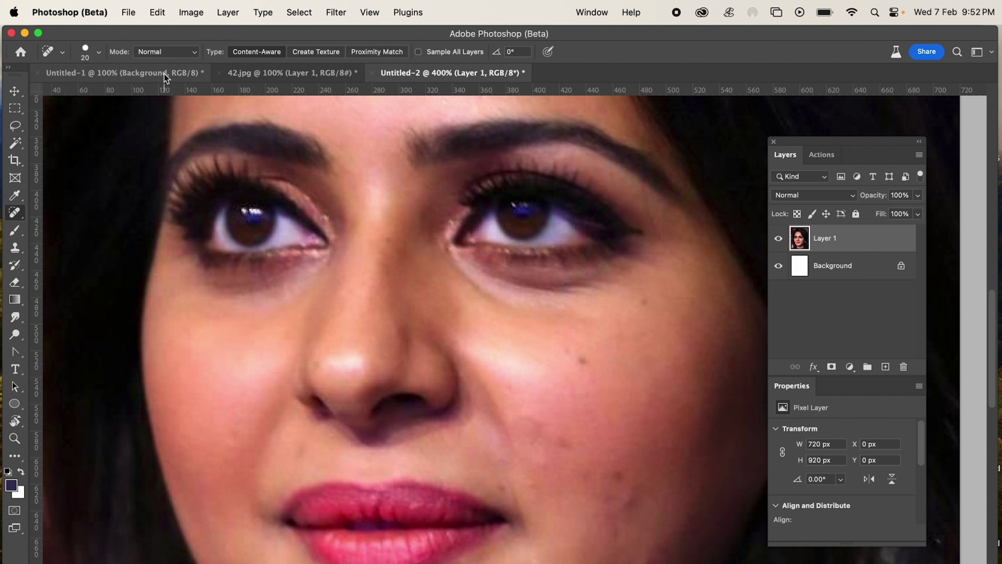
left_click(98, 53)
left_click_drag(39, 89, 49, 89)
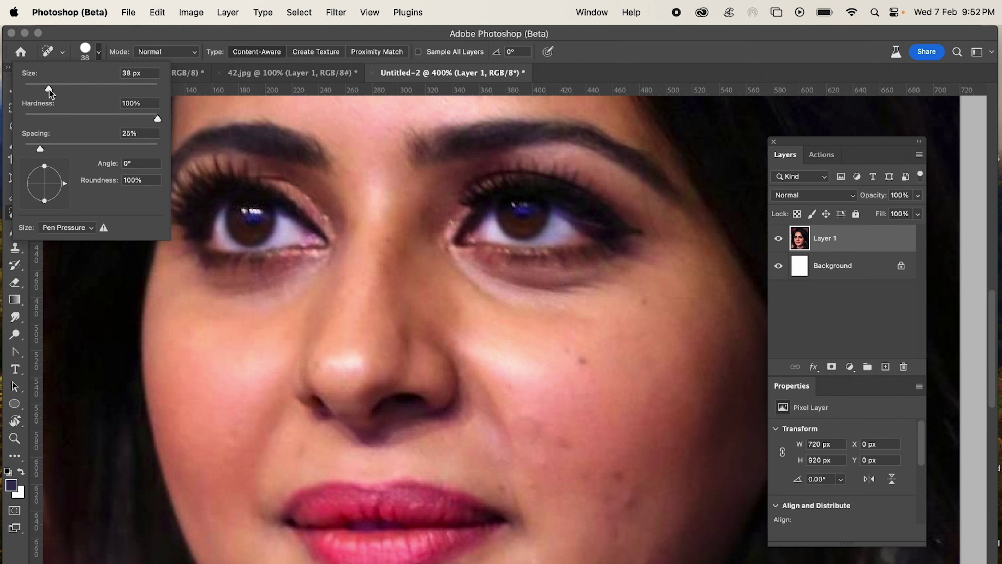
left_click(579, 359)
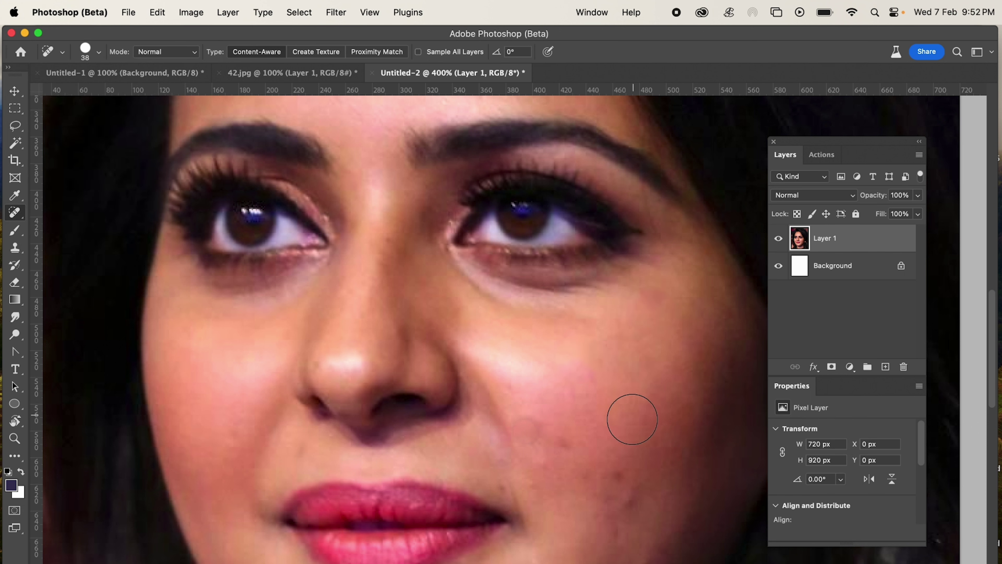
- Heal the remaining dark spots and the vertical mark on the cheek between the nose, mouth and ear with the Spot Healing Brush
scroll(631, 418, "down", 3)
scroll(632, 418, "right", 3)
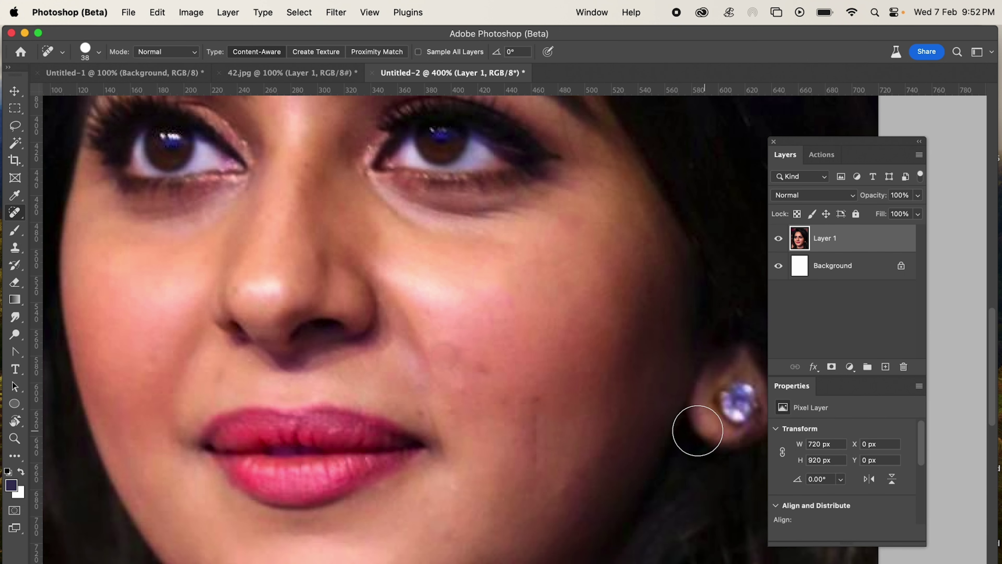
left_click(537, 405)
left_click(537, 428)
left_click(538, 462)
left_click(447, 358)
left_click(482, 367)
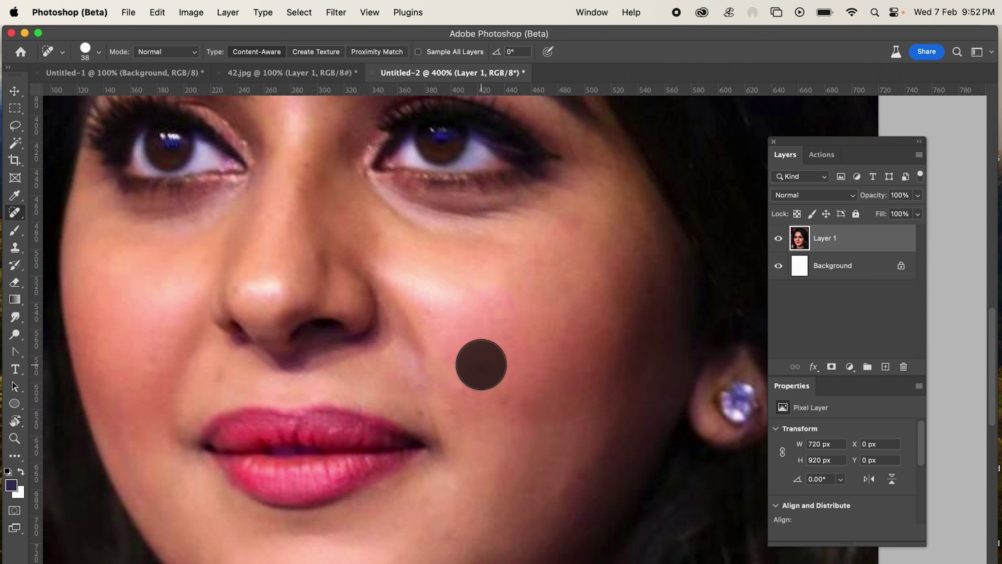
left_click(437, 411)
left_click(567, 501)
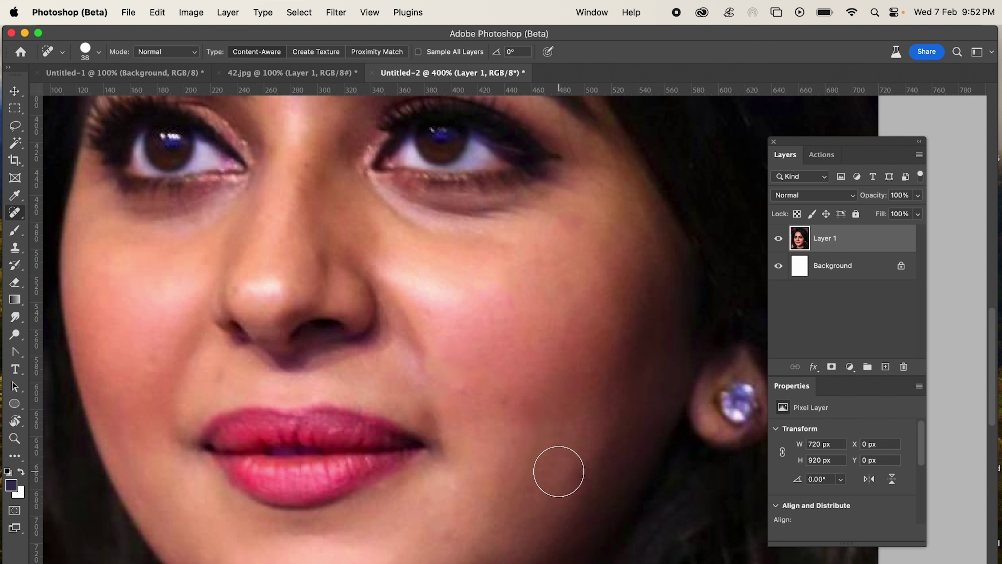
- Heal small marks on the chin and on the skin between the nose and the opposite cheek
scroll(557, 470, "down", 5)
left_click(320, 516)
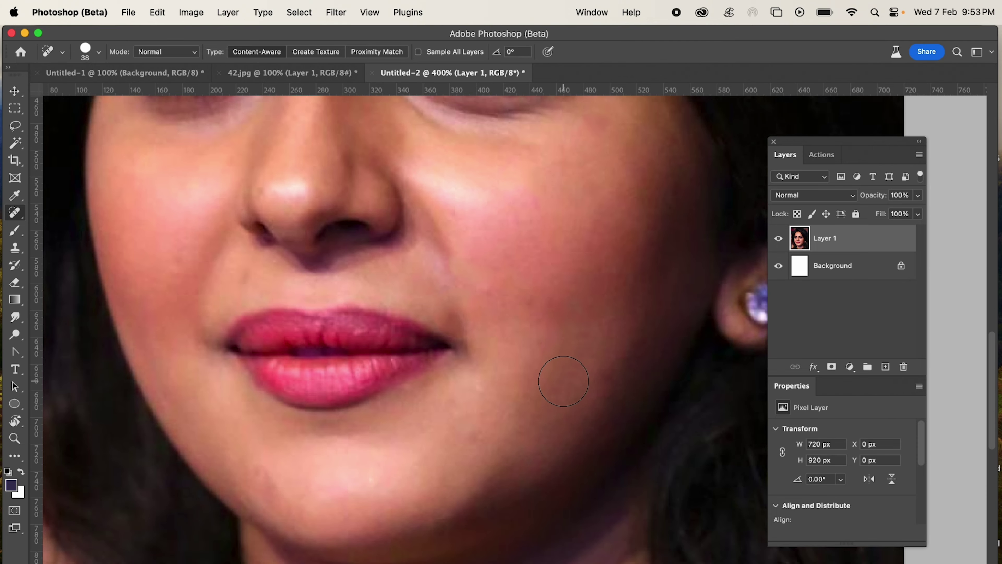
scroll(486, 361, "up", 5)
scroll(485, 361, "left", 3)
left_click(320, 384)
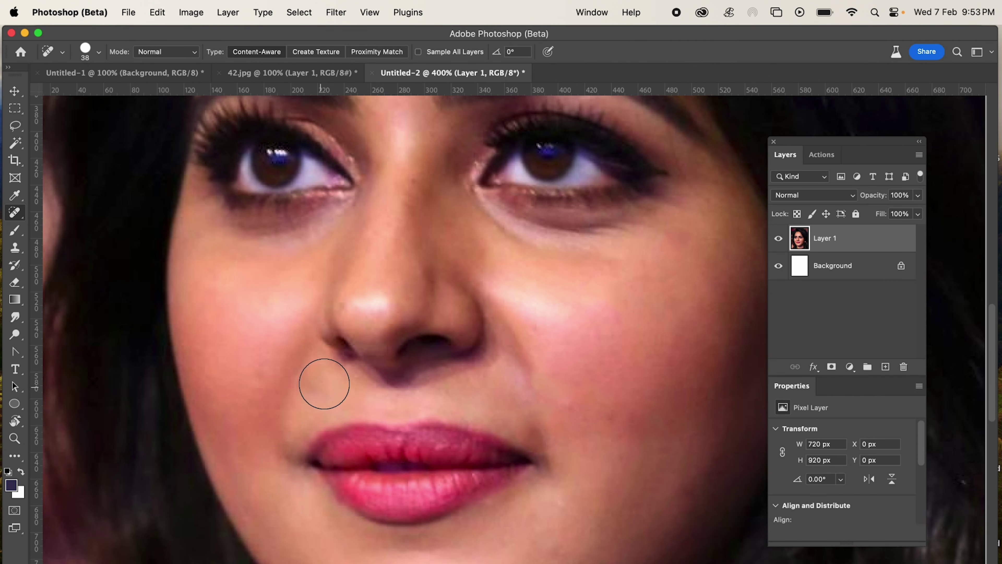
- Remove the two dark moles on the forehead near the hairline with the Spot Healing Brush
scroll(385, 302, "up", 7)
left_click(532, 188)
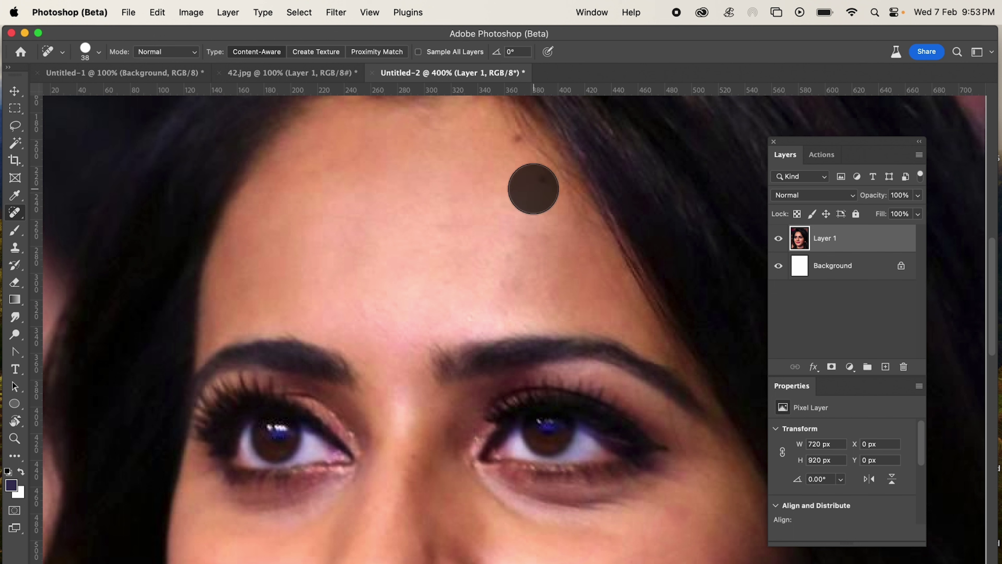
left_click(514, 136)
scroll(460, 270, "down", 10)
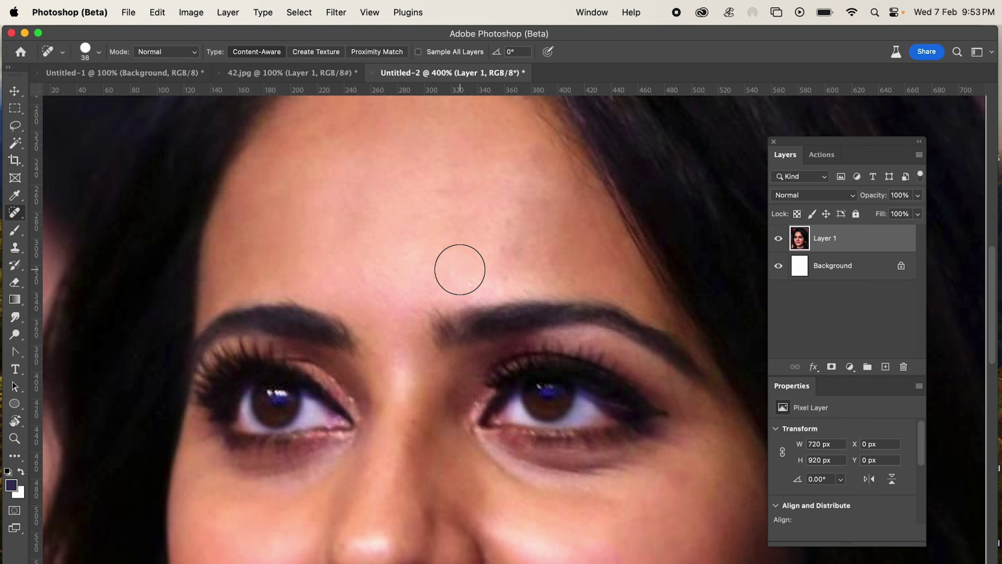
scroll(459, 270, "up", 5)
scroll(460, 269, "right", 2)
scroll(460, 269, "up", 2)
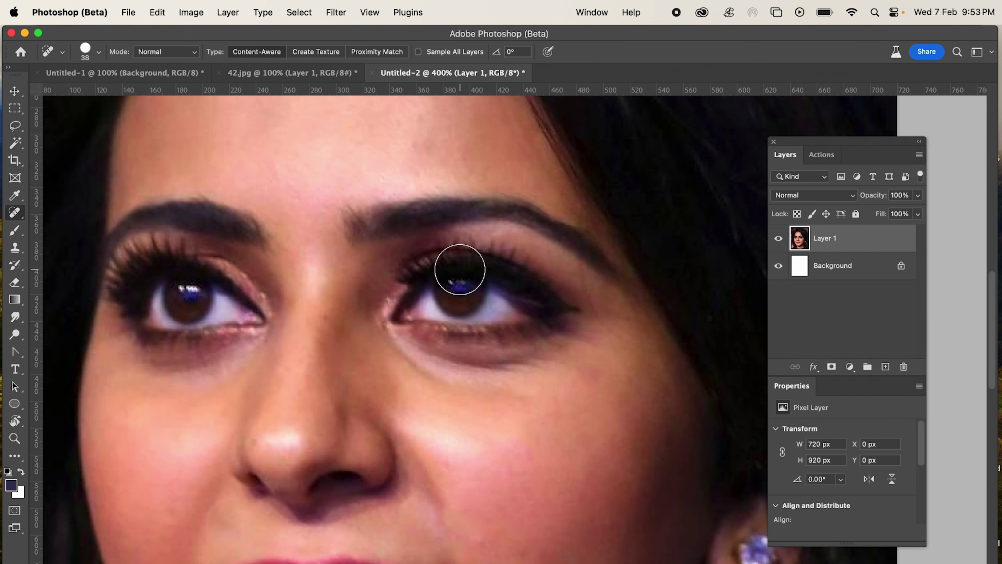
- Switch to the Brush tool and reduce its size to 35 px
left_click(21, 237)
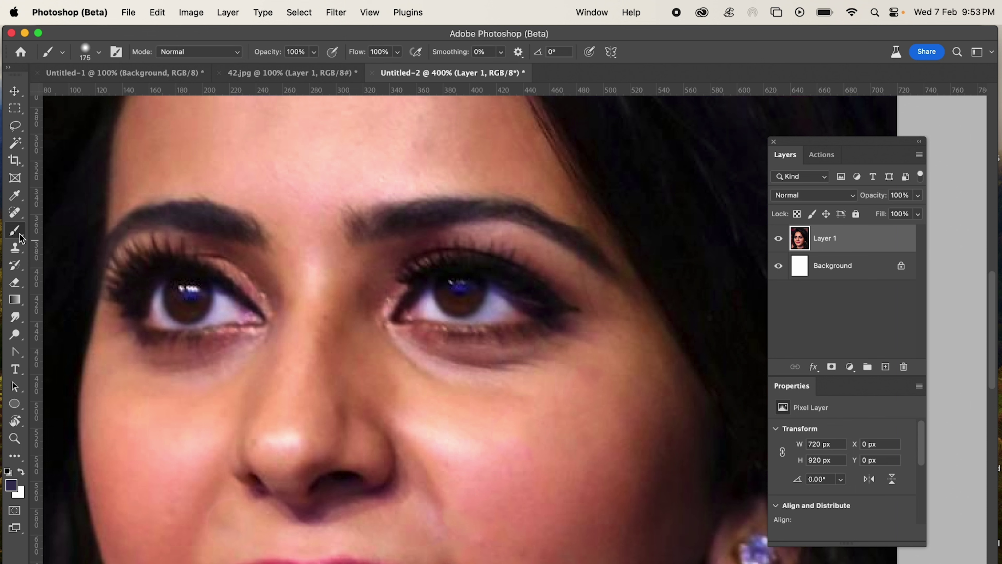
key("bracketleft")
key("bracketleft")
key("bracketleft")
key("bracketleft")
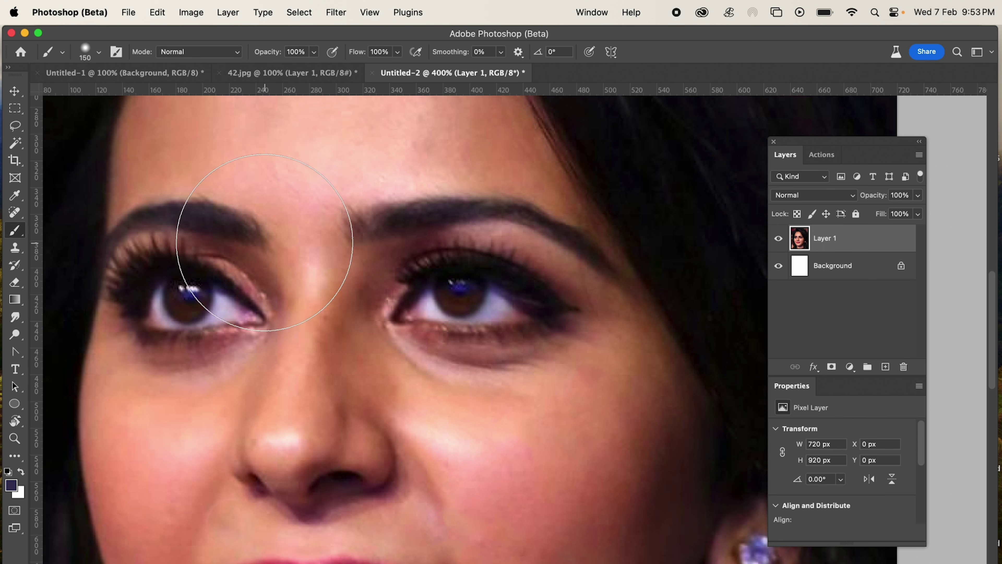
key("bracketleft")
key("bracketleft")
key("bracketleft")
key("bracketleft")
key("bracketleft")
key("bracketleft")
key("bracketleft")
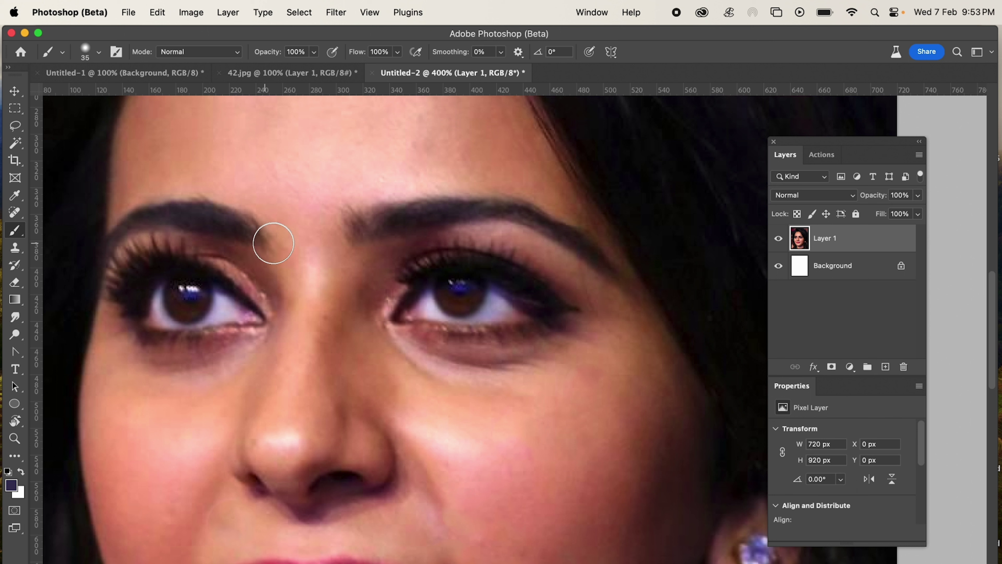
- Add a new layer above the portrait and set the foreground colour to bright red
left_click(886, 367)
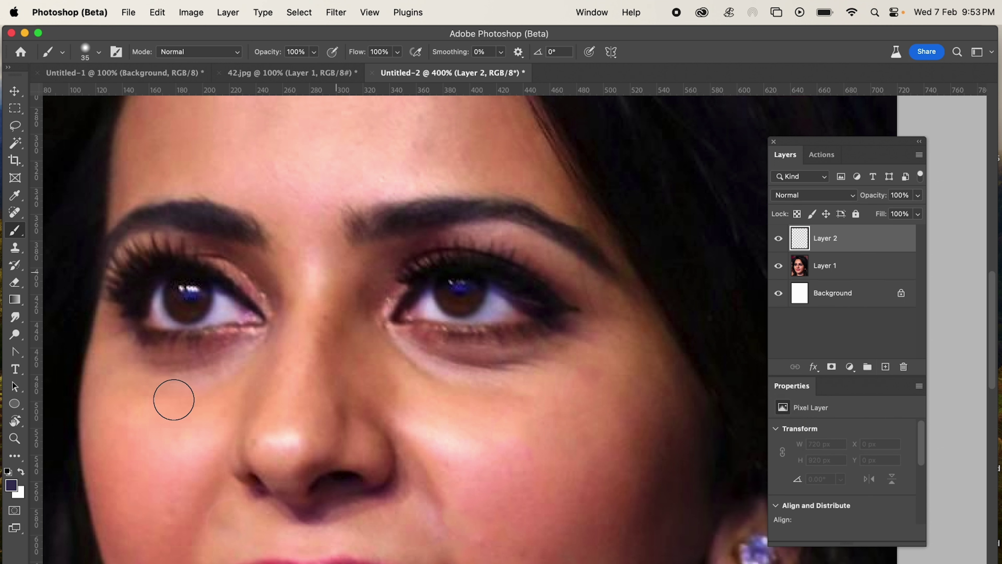
left_click(13, 489)
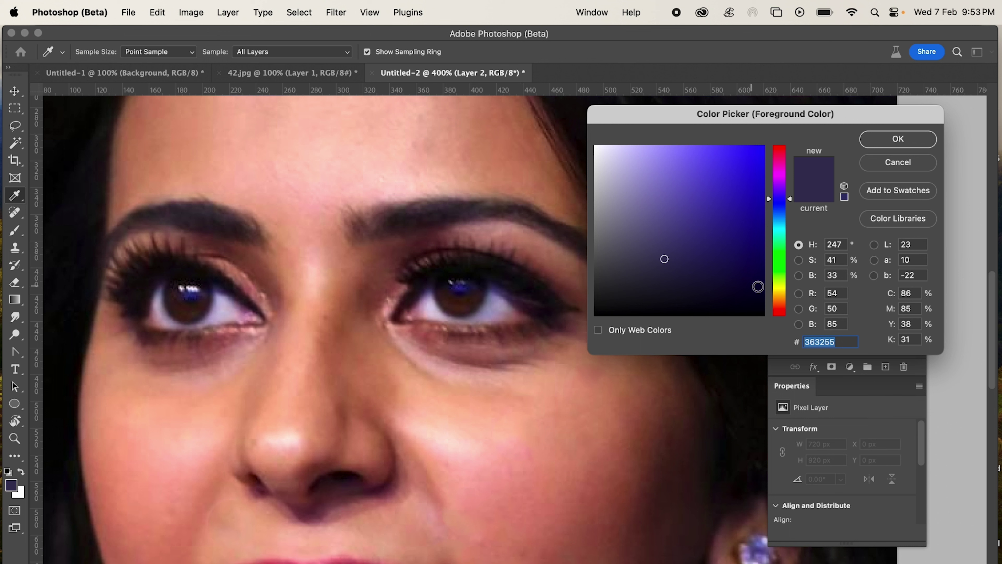
left_click(782, 302)
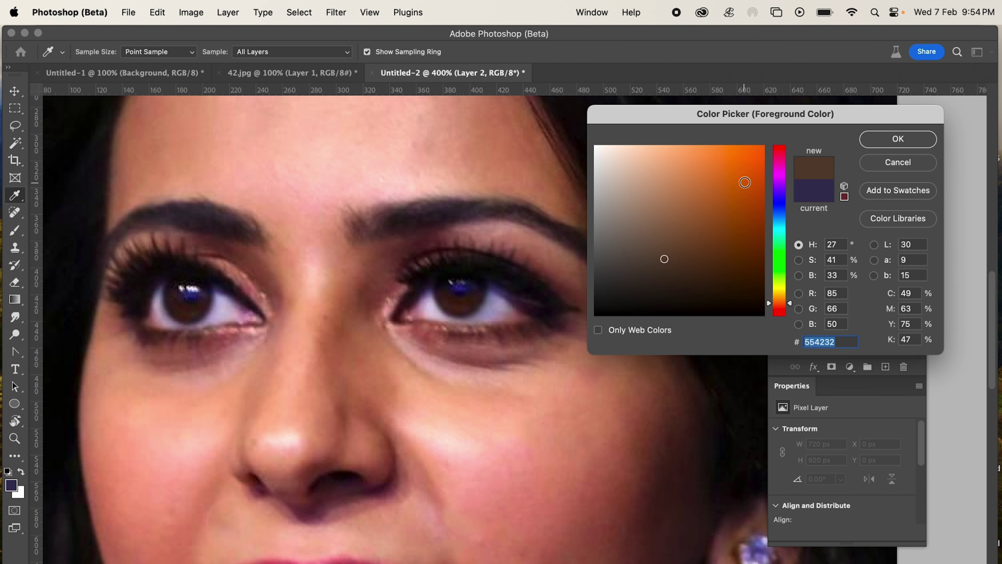
left_click(746, 182)
left_click(783, 311)
left_click_drag(758, 174, 758, 152)
left_click(898, 138)
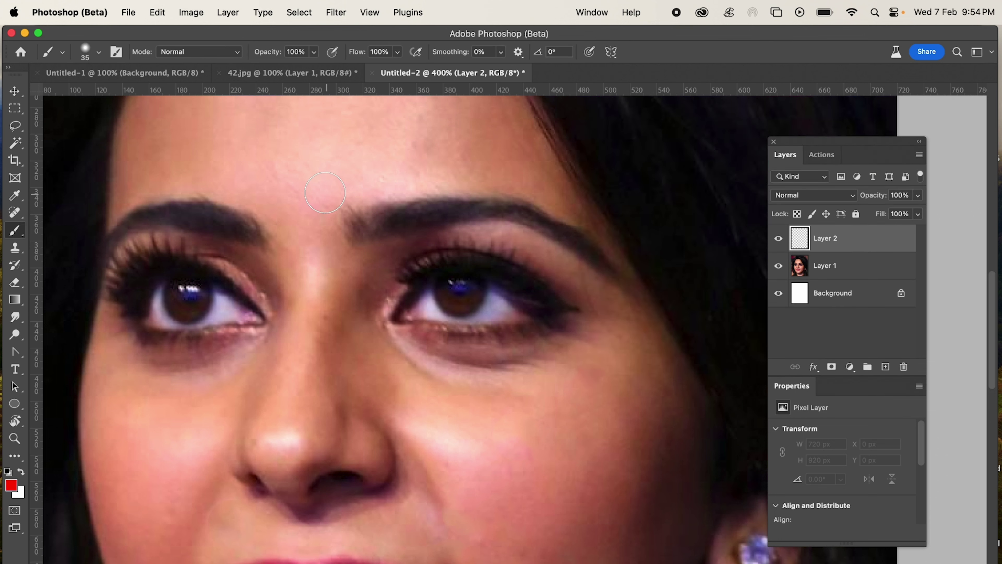
- Paint a round red dot on the forehead between the eyebrows, using the 35 px brush at maximum hardness
left_click(307, 182)
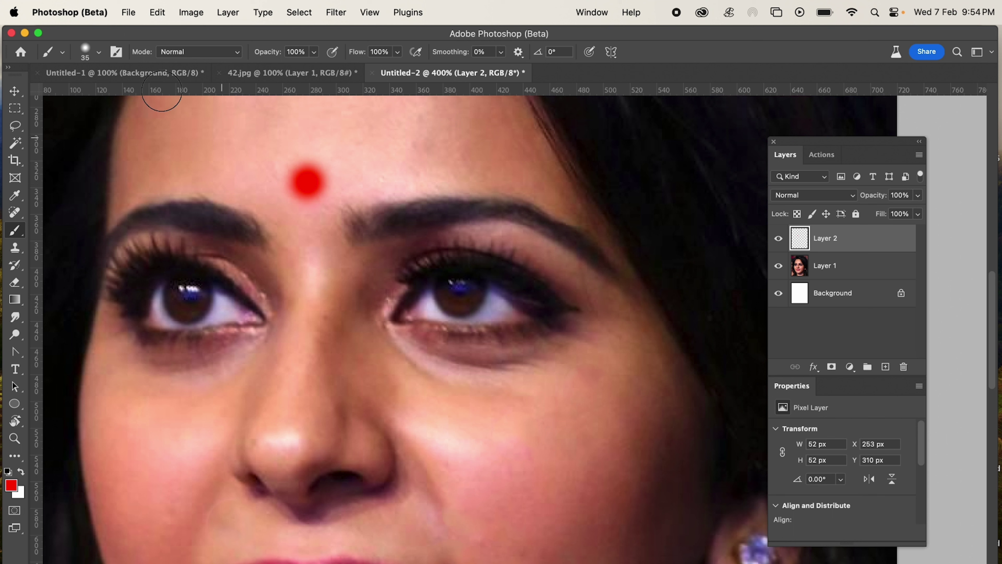
left_click(100, 53)
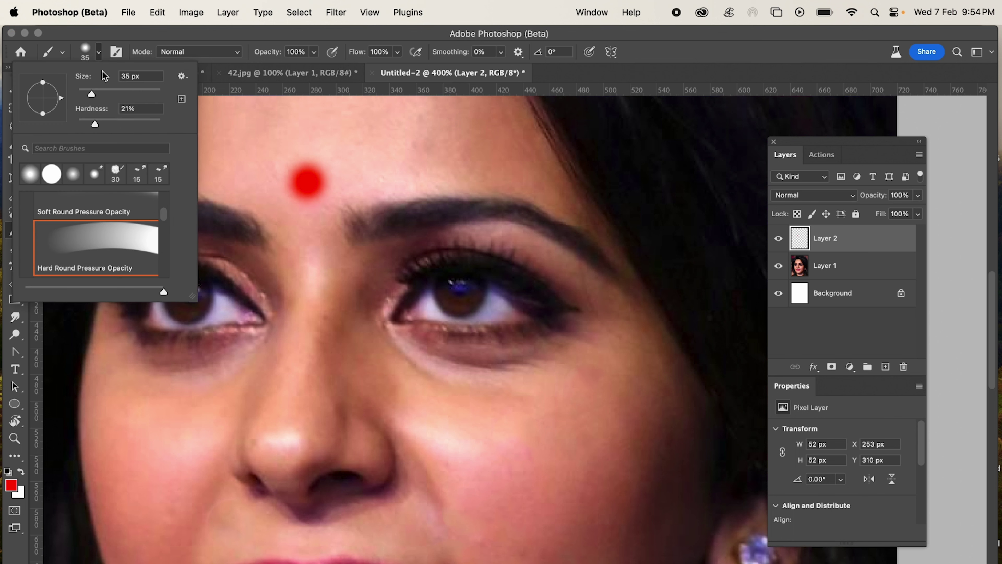
left_click_drag(97, 124, 165, 127)
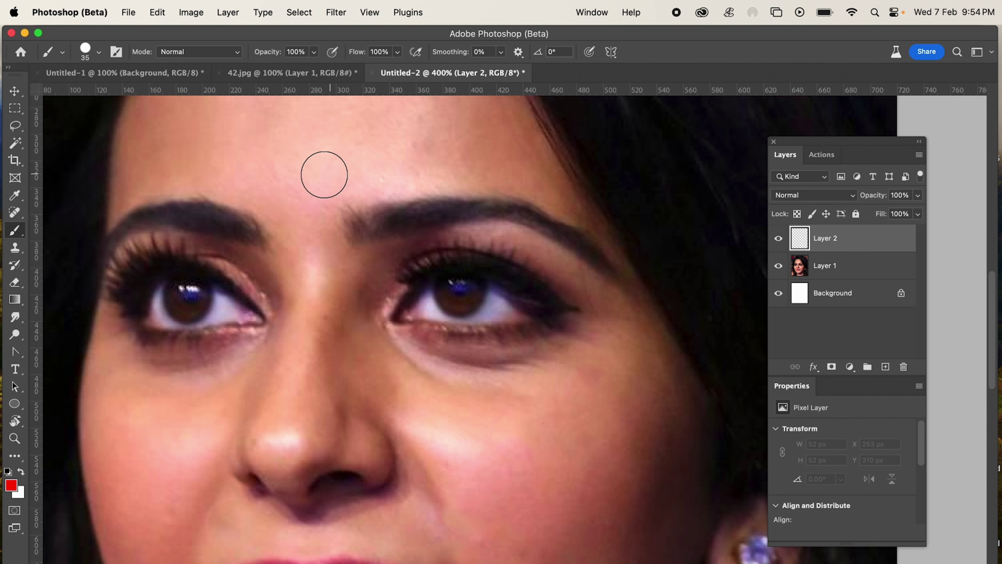
left_click(306, 183)
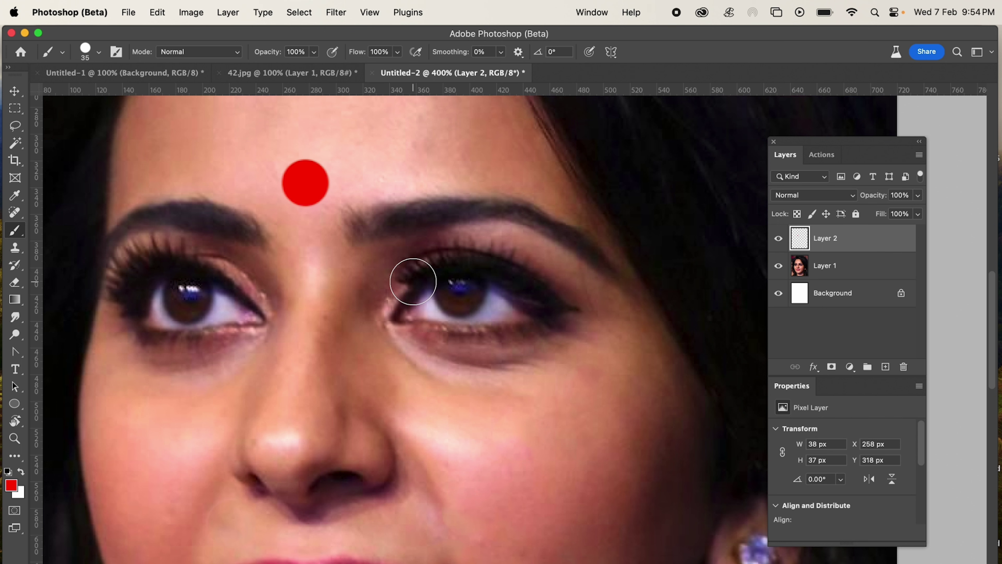
key("super+minus")
key("super+minus")
key("super+minus")
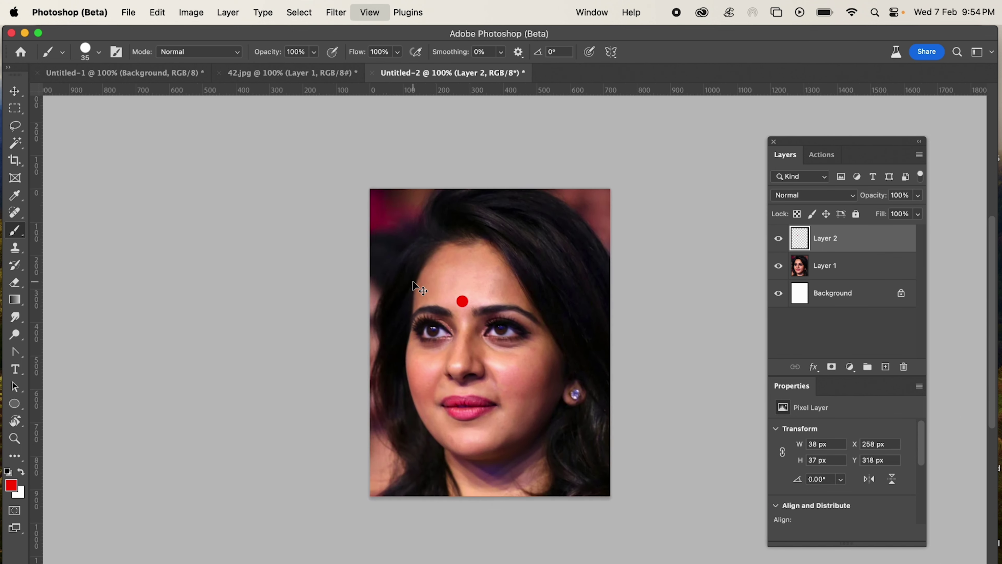
- Switch to the Clone Stamp tool in 42.jpg and hide Layer 0
key("super+plus")
key("super+plus")
left_click_drag(15, 247, 57, 244)
scroll(264, 257, "down", 5)
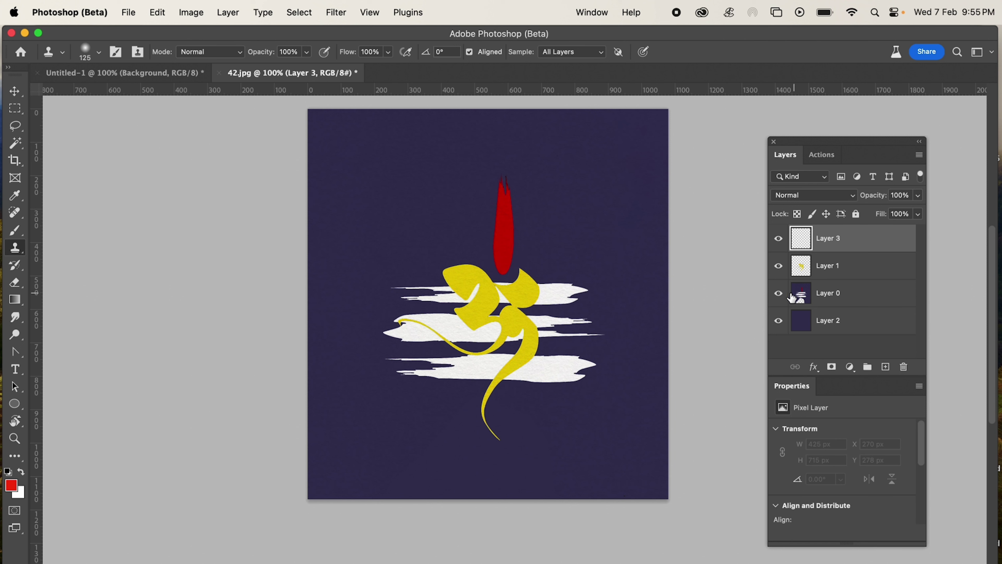
left_click(779, 295)
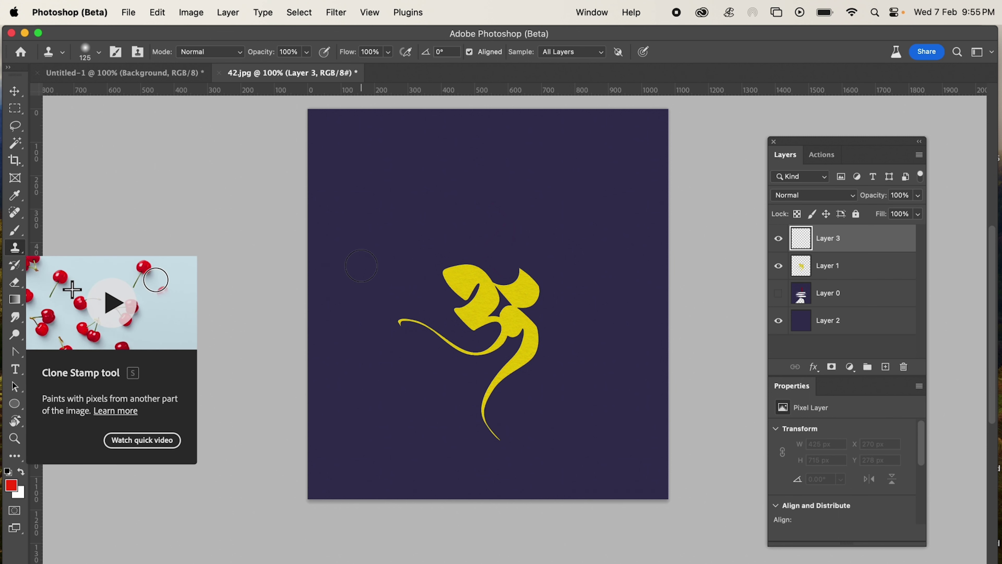
- Sample the yellow symbol and clone a copy into the canvas's upper-right area with a 125 px brush at 100% hardness
left_click(465, 315, "alt")
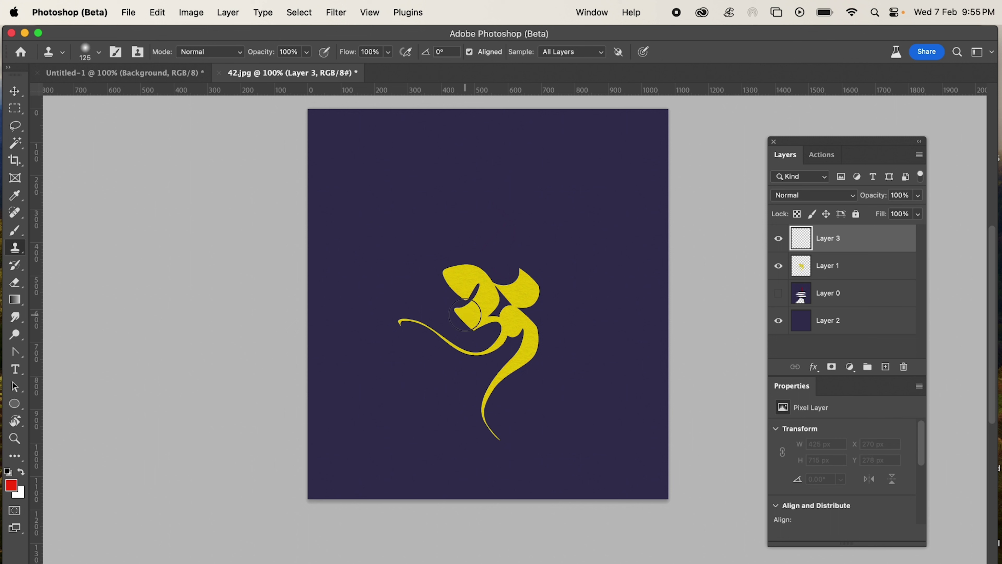
left_click_drag(608, 161, 612, 153)
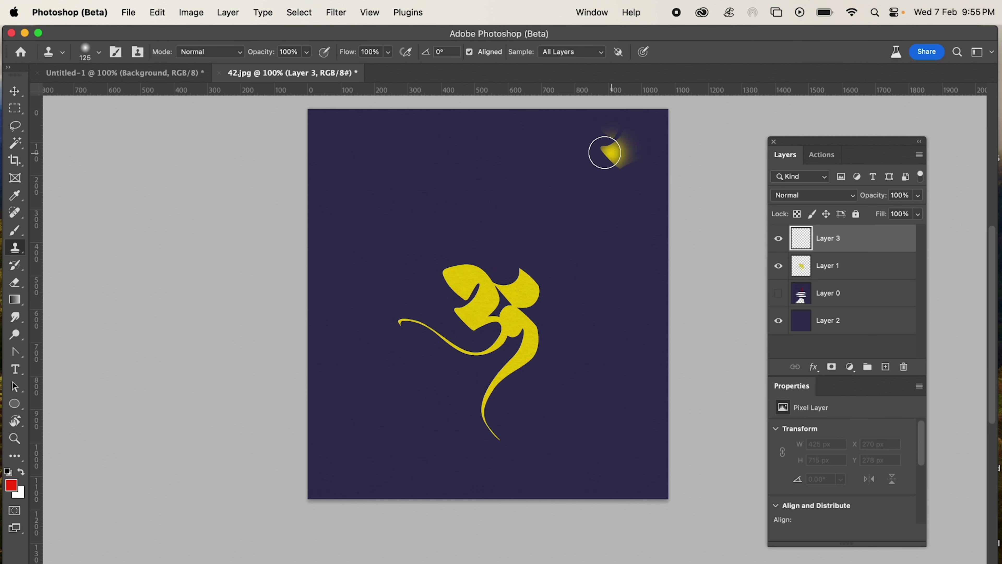
left_click(100, 56)
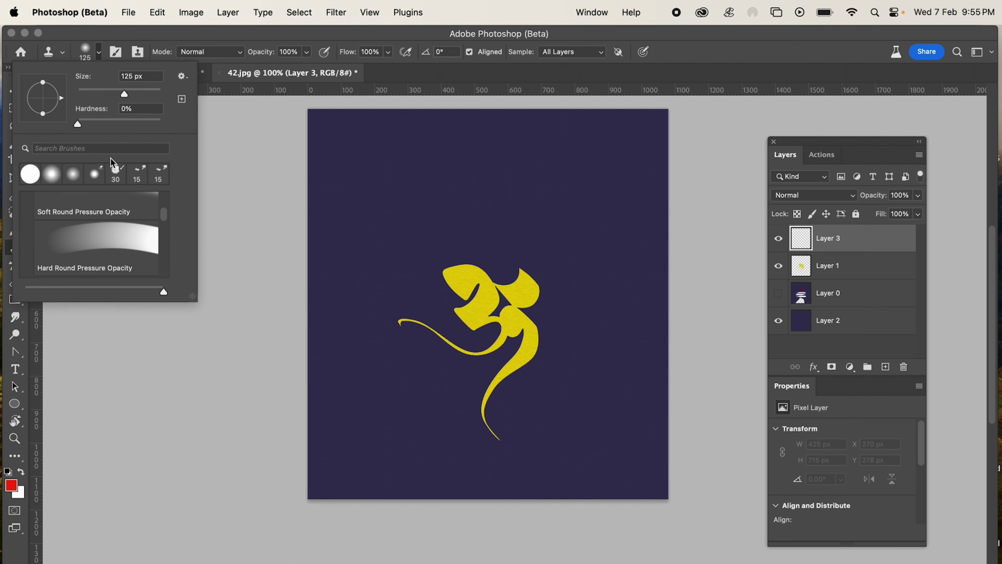
left_click_drag(78, 124, 179, 131)
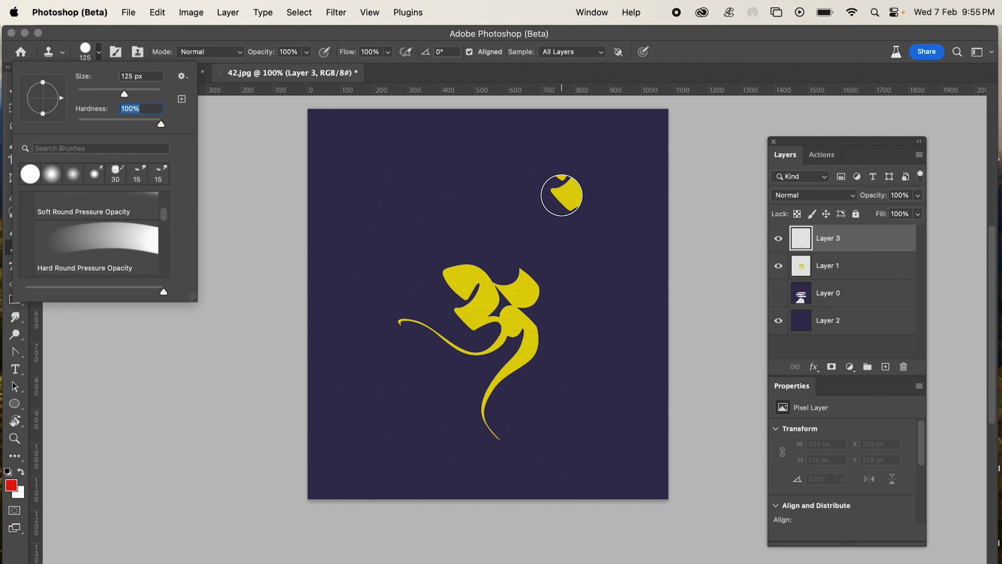
left_click(565, 196)
mouse_move(564, 190)
left_mouse_down()
mouse_move(592, 135)
mouse_move(582, 214)
mouse_move(590, 204)
mouse_move(608, 218)
mouse_move(579, 246)
mouse_move(555, 249)
mouse_move(601, 219)
mouse_move(605, 169)
mouse_move(653, 137)
mouse_move(655, 161)
mouse_move(624, 200)
mouse_move(638, 227)
mouse_move(588, 260)
mouse_move(585, 313)
mouse_move(583, 291)
left_mouse_up()
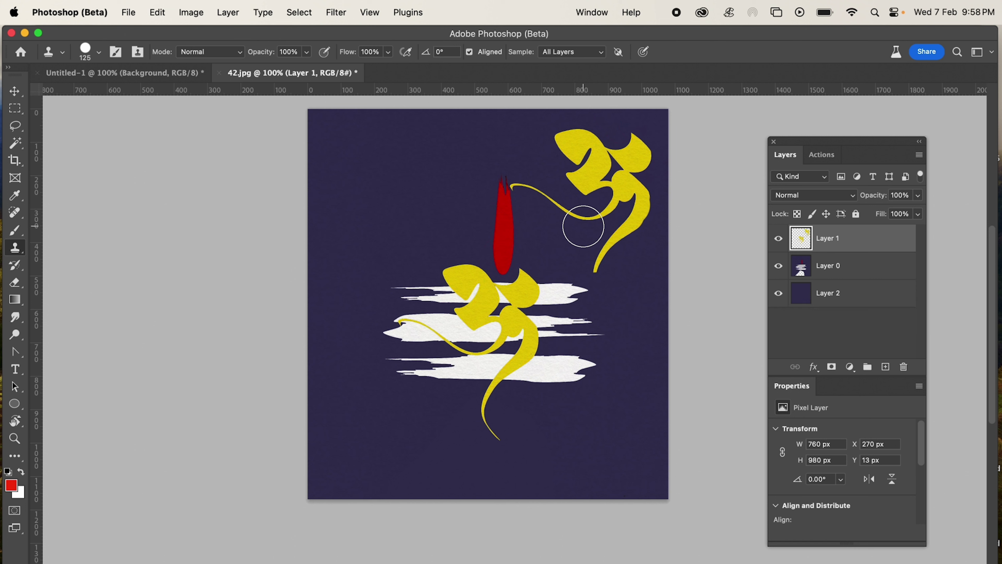
- Hide Layer 0, then lasso the cloned symbol in the canvas's upper-right corner, delete it and deselect
left_click(779, 266)
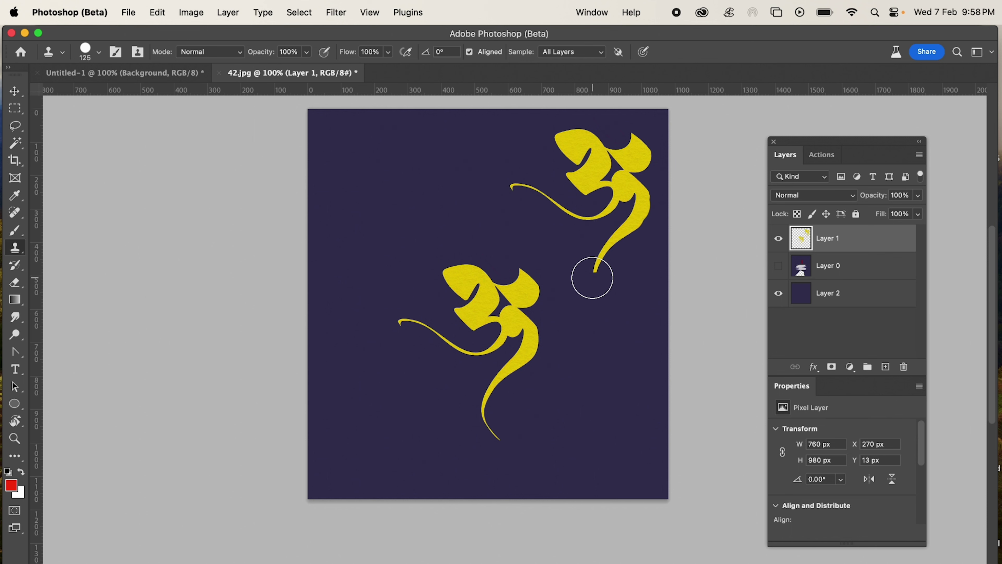
key("l")
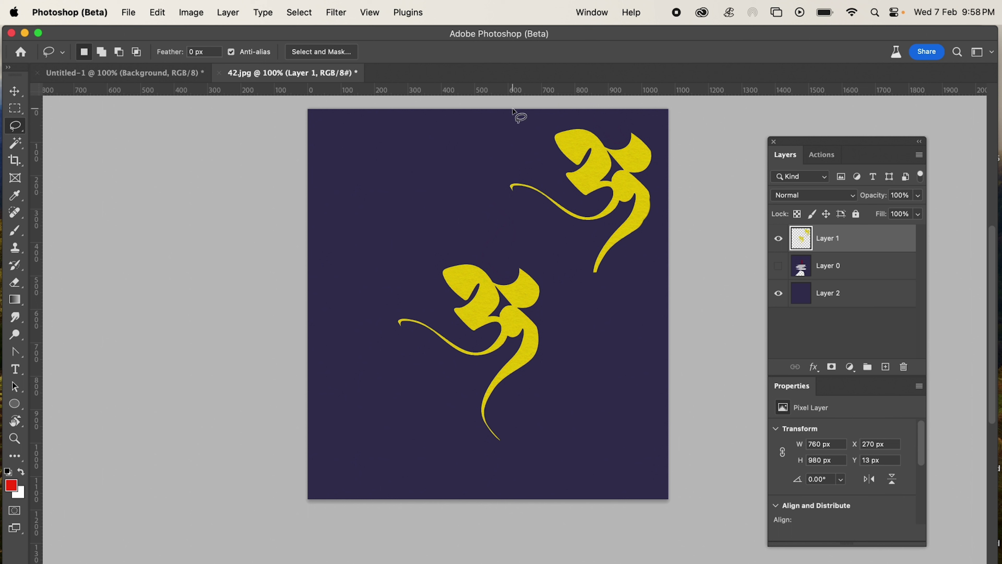
mouse_move(512, 110)
left_mouse_down()
mouse_move(475, 185)
mouse_move(570, 290)
mouse_move(701, 214)
mouse_move(673, 60)
left_mouse_up()
key("Delete")
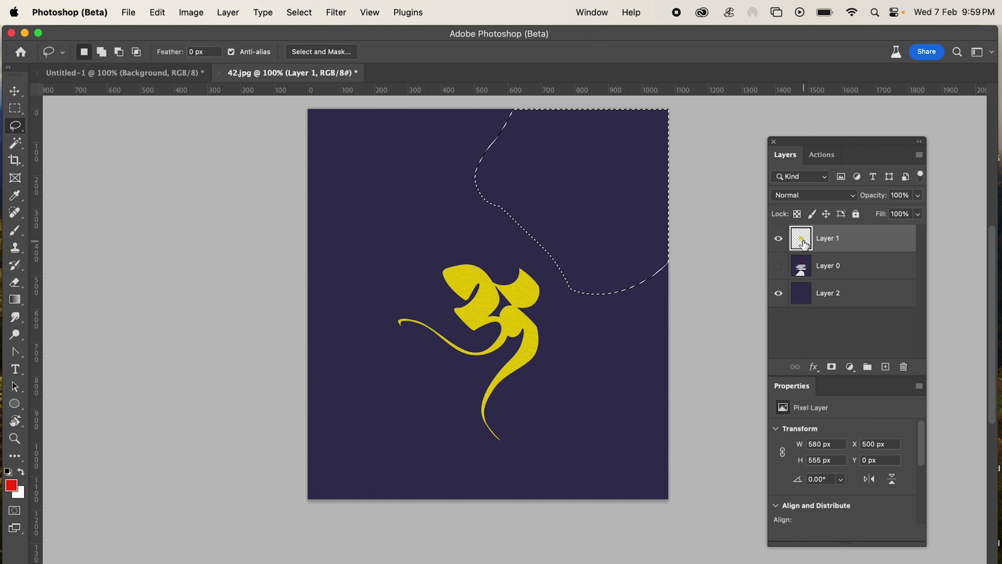
key("super+d")
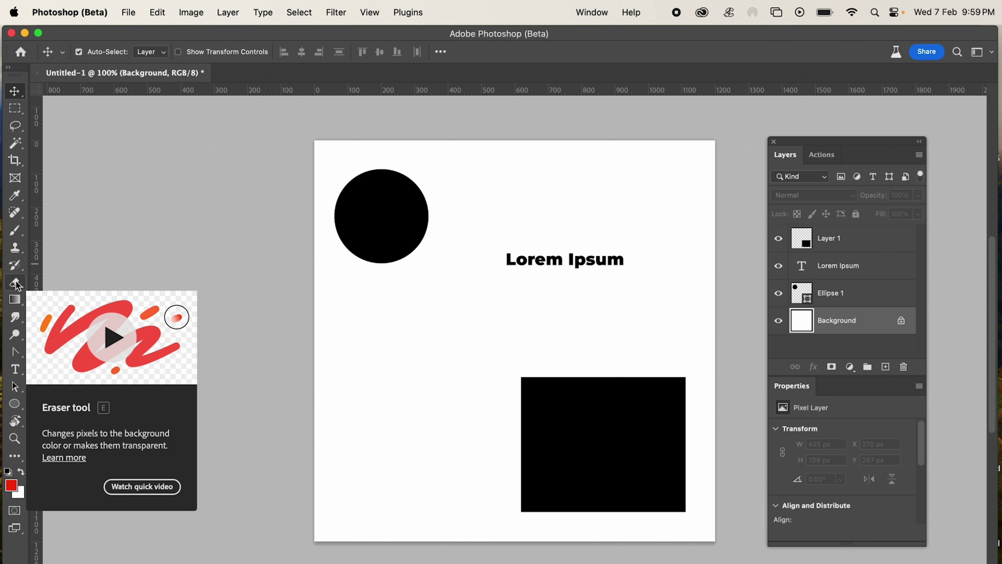
- In Untitled-1, add a new layer and paint a red zigzag from below the circle across the black rectangle
left_click(849, 248)
left_click(886, 367)
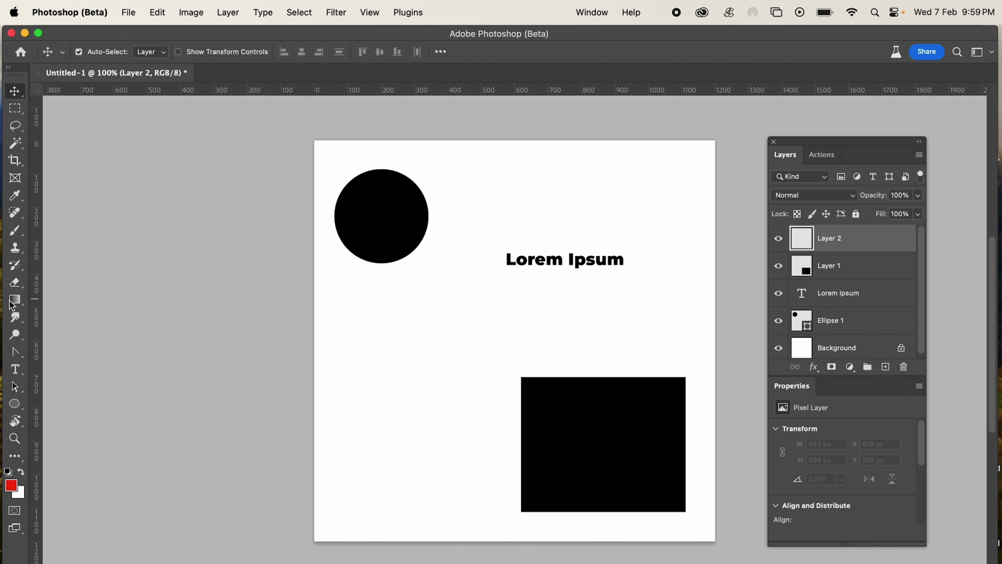
left_click(16, 230)
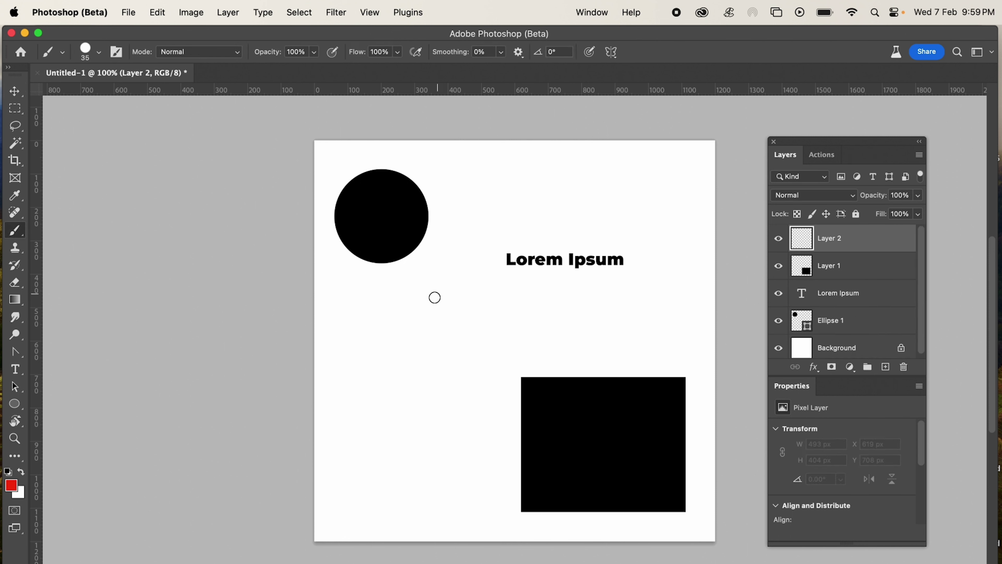
left_click(409, 315)
mouse_move(409, 315)
left_mouse_down()
mouse_move(426, 366)
mouse_move(557, 319)
mouse_move(474, 428)
mouse_move(552, 412)
mouse_move(492, 482)
left_mouse_up()
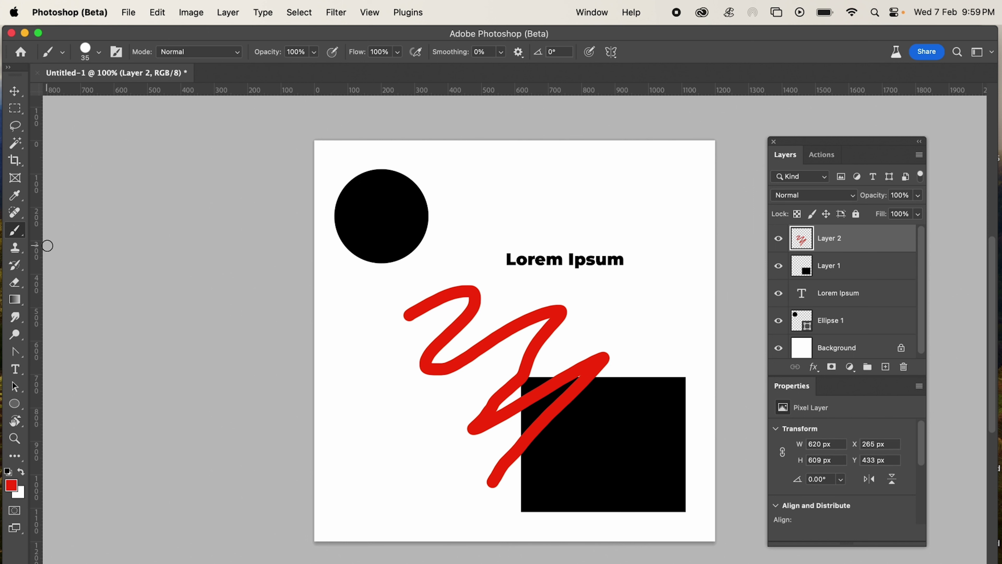
- Erase diagonally through the red zigzag with a 31 px Eraser, then delete its layer
left_click(17, 287)
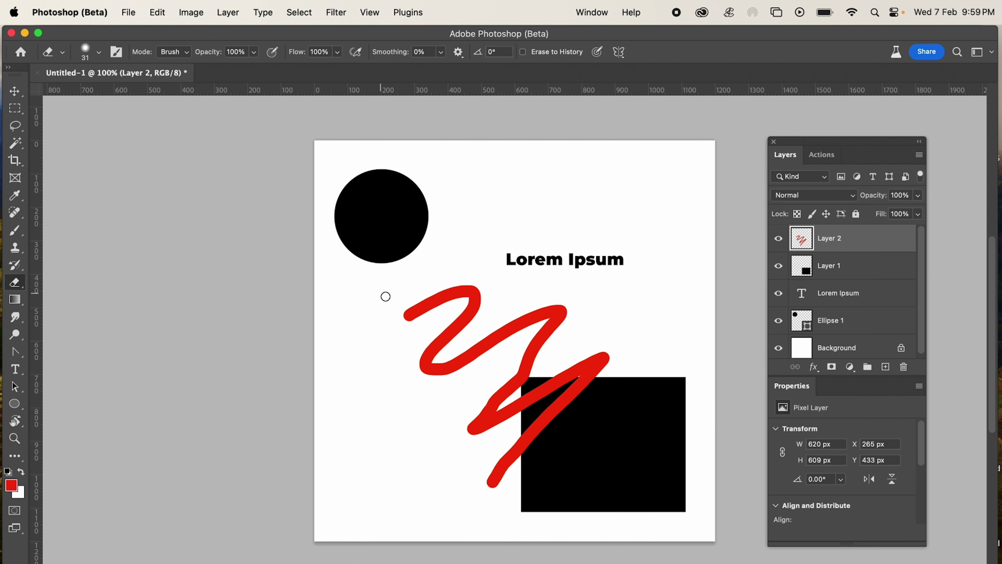
mouse_move(394, 305)
left_mouse_down()
mouse_move(489, 305)
mouse_move(385, 380)
mouse_move(518, 333)
mouse_move(563, 350)
mouse_move(584, 419)
left_mouse_up()
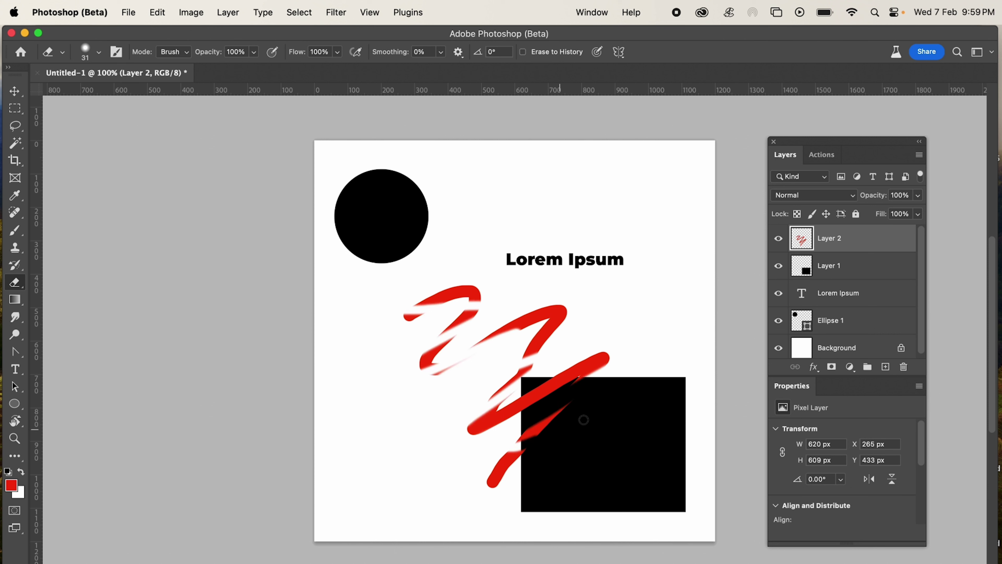
key("Delete")
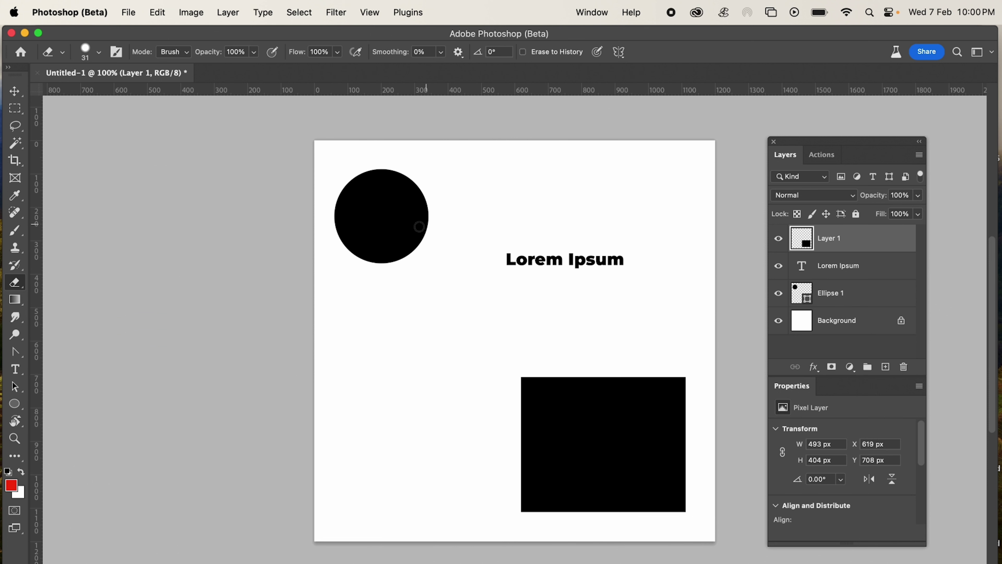
- Switch to the Gradient tool and expand the Basics group of gradient presets
left_click(16, 300)
left_click(216, 52)
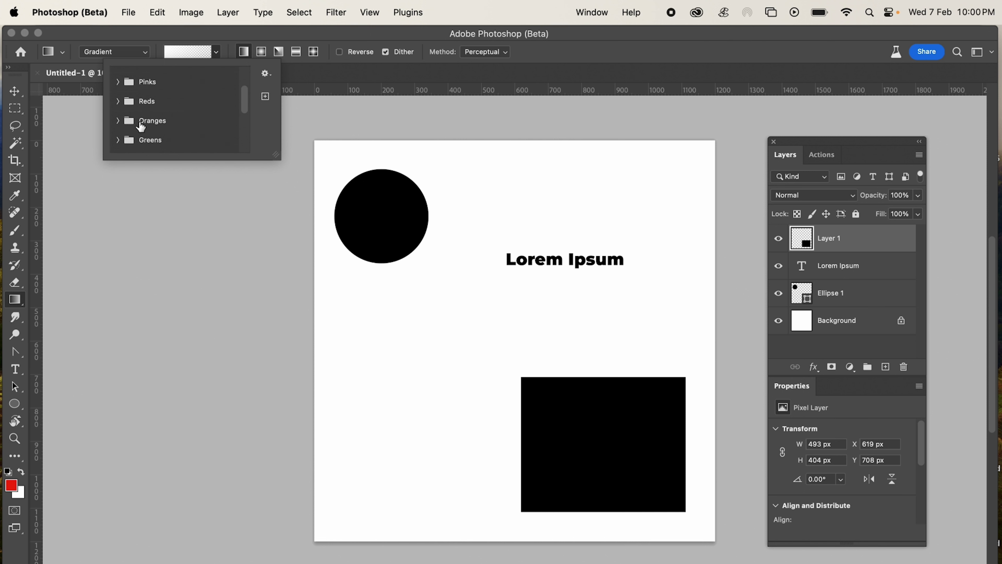
left_click(117, 76)
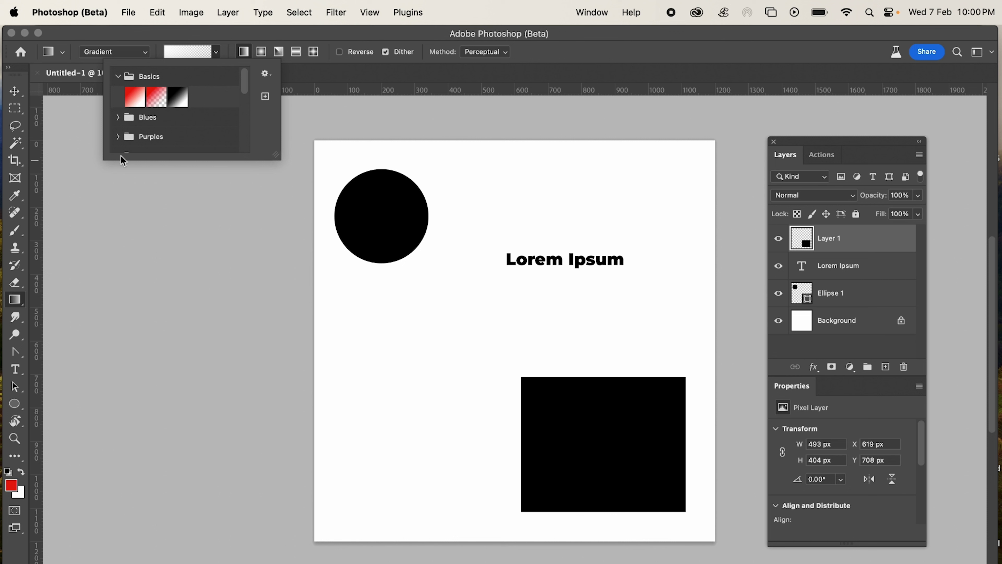
- Set the background colour to a dark green with a hue of 120°
left_click(21, 497)
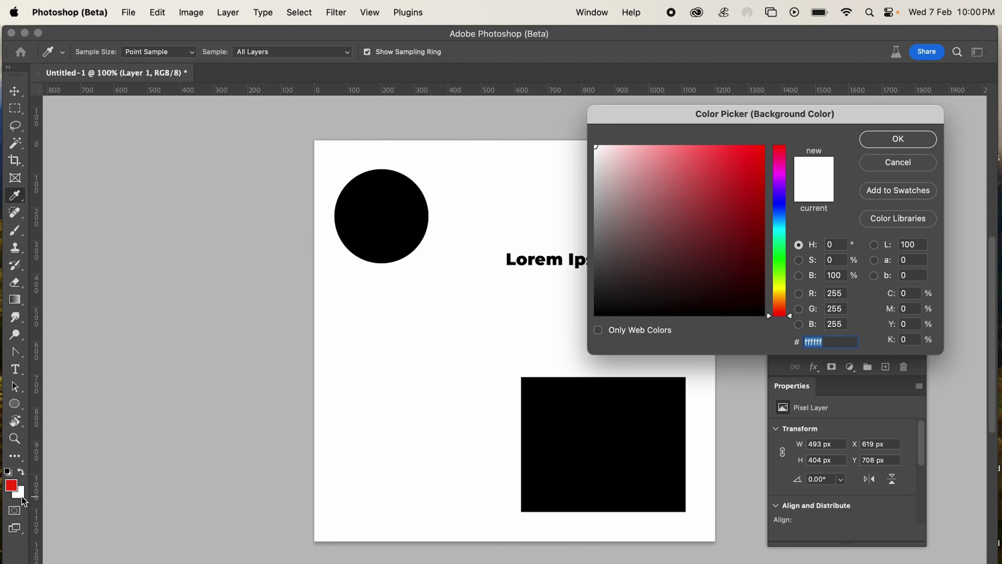
left_click(780, 259)
left_click(758, 231)
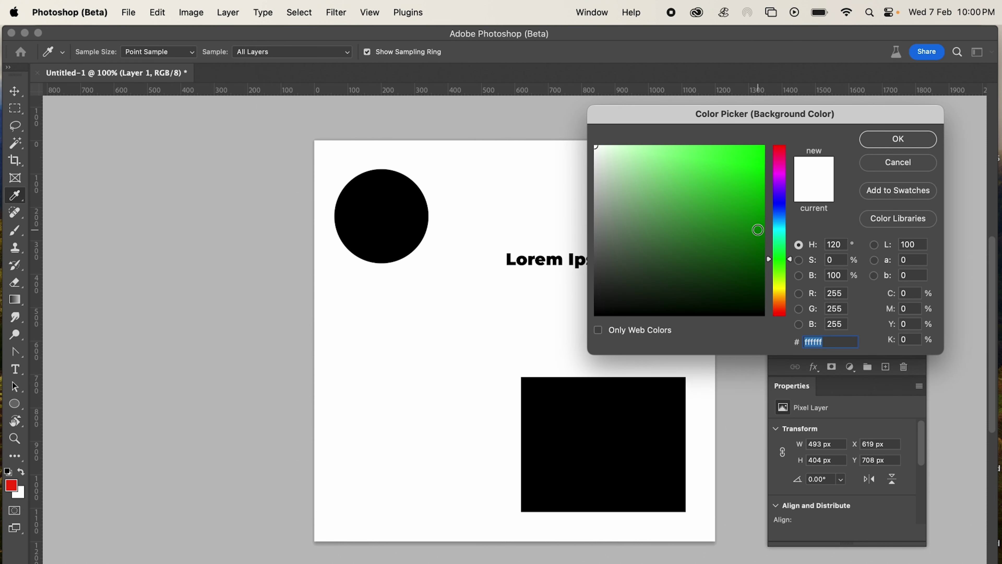
left_click(896, 141)
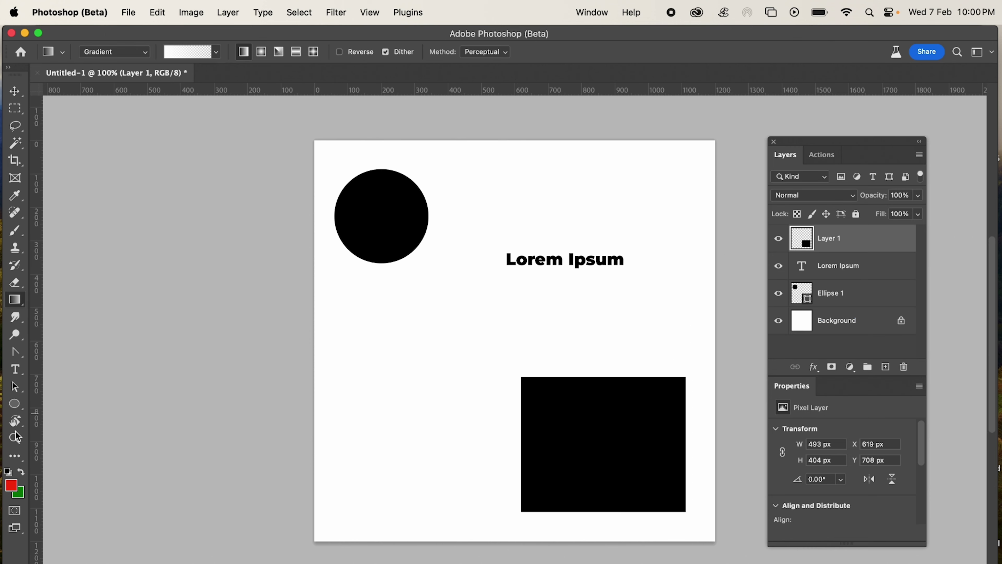
- Add a new layer and apply a linear gradient diagonally from the canvas's upper-left corner to its lower-right corner
left_click(216, 52)
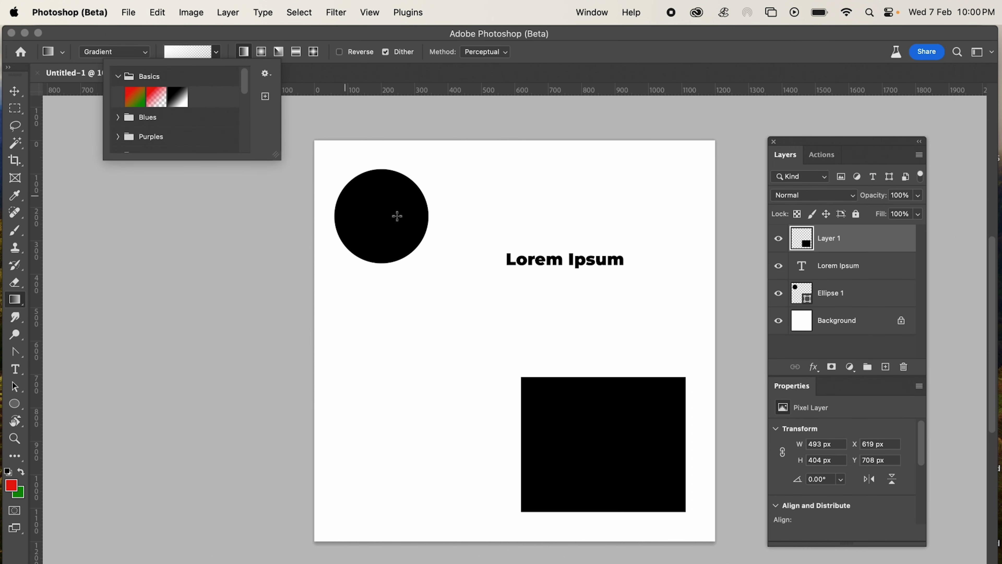
left_click(886, 367)
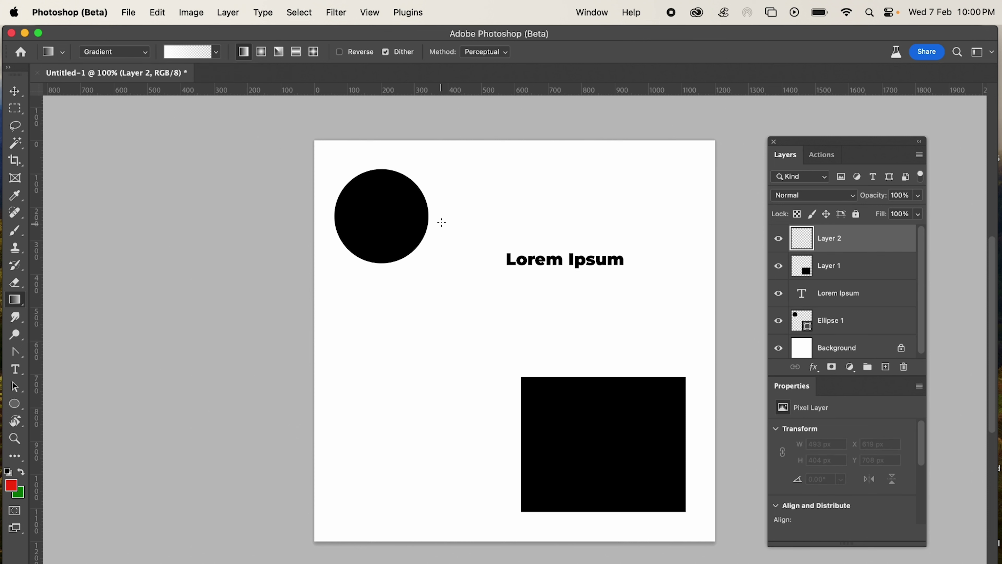
left_click_drag(314, 145, 721, 543)
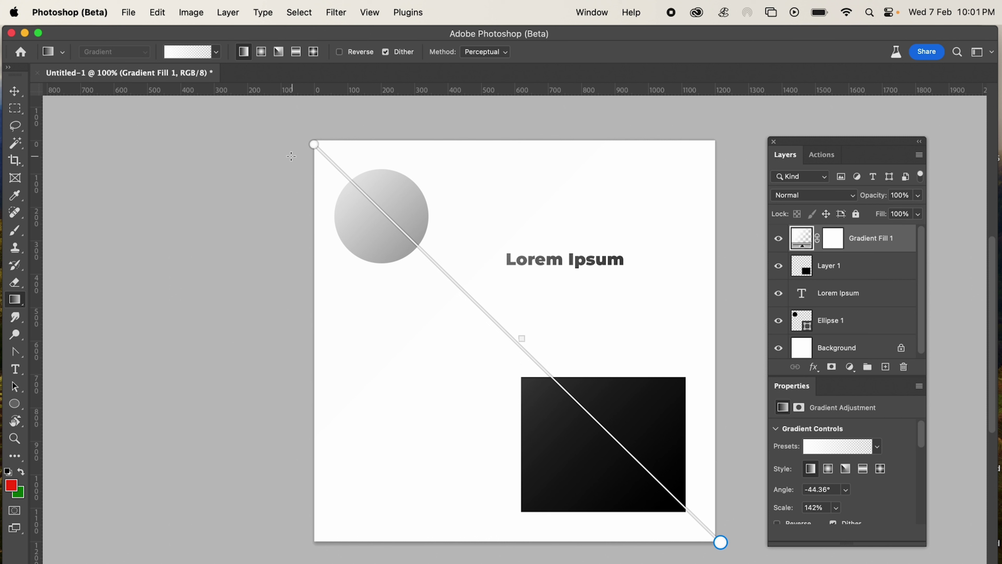
- Apply the red-to-green Basics preset to the gradient fill and pull its start point well beyond the canvas's upper-left corner
left_click(168, 50)
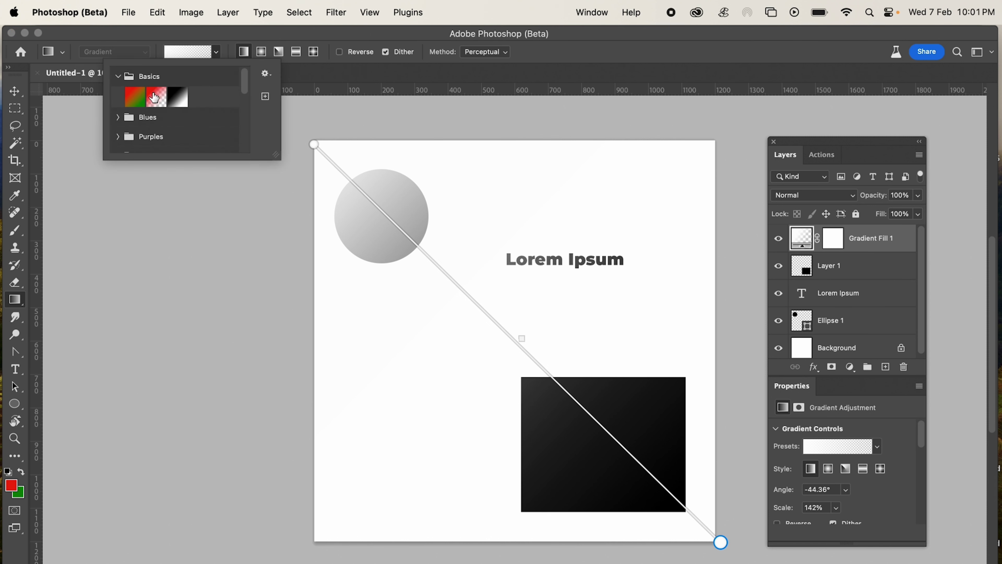
left_click(140, 99)
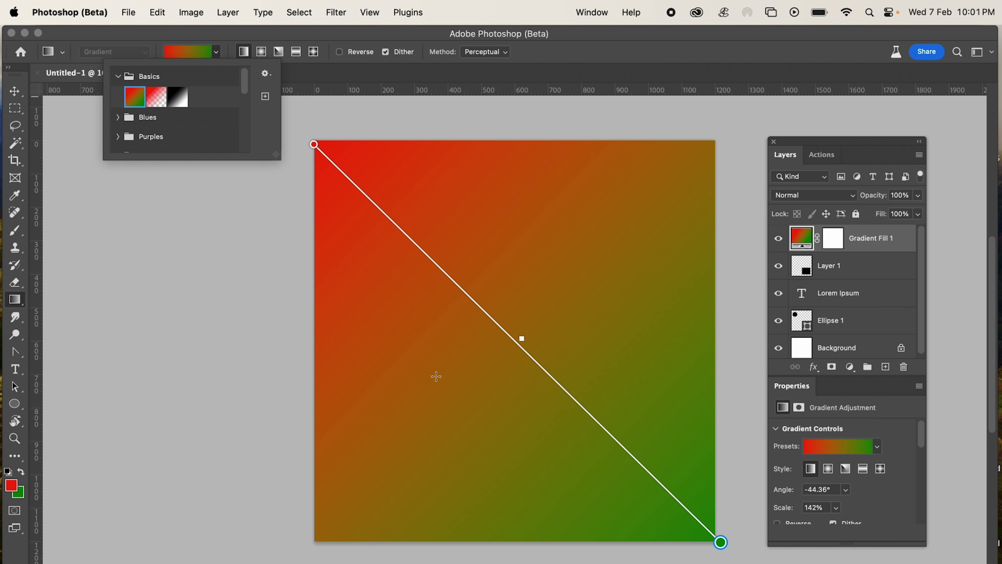
left_click_drag(314, 145, 132, 152)
- Pull the gradient's end point beyond the canvas's lower-right corner, to an angle of about -53° and a scale of about 308%
scroll(275, 312, "down", 10)
scroll(274, 312, "right", 3)
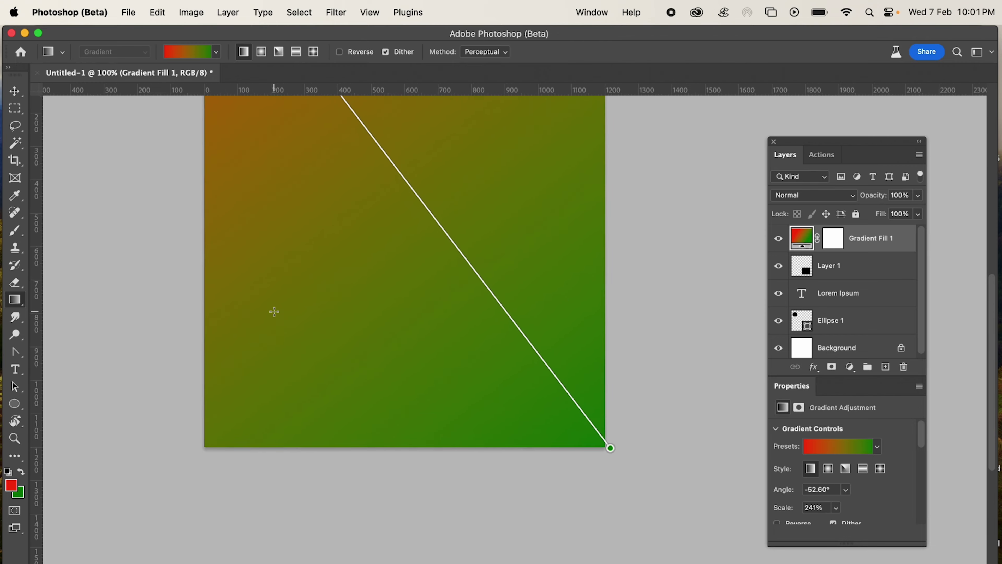
scroll(274, 312, "up", 2)
scroll(275, 311, "right", 1)
left_click_drag(590, 483, 752, 537)
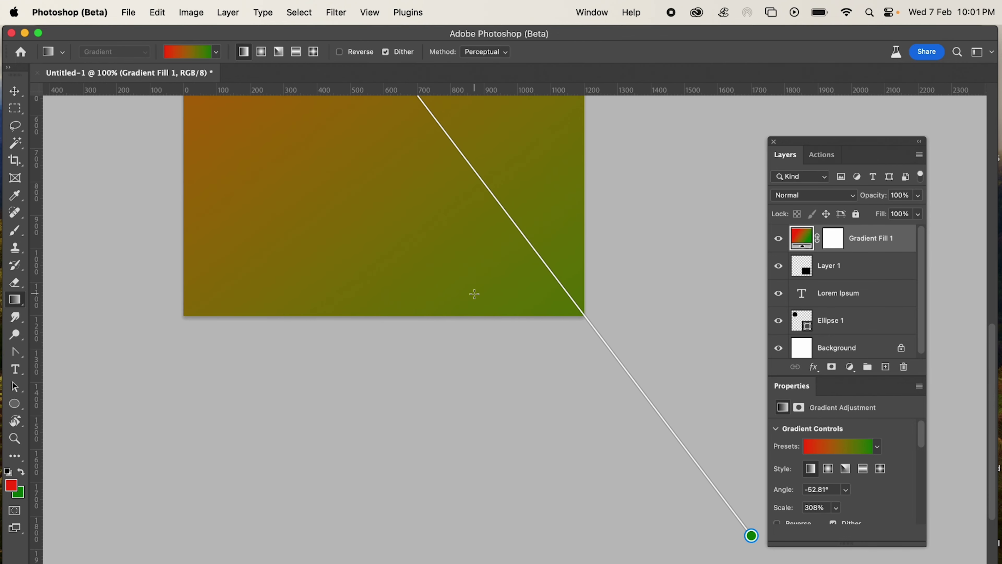
- Change the gradient fill to the red-to-transparent preset in the Basics group
scroll(474, 294, "up", 10)
scroll(474, 294, "left", 1)
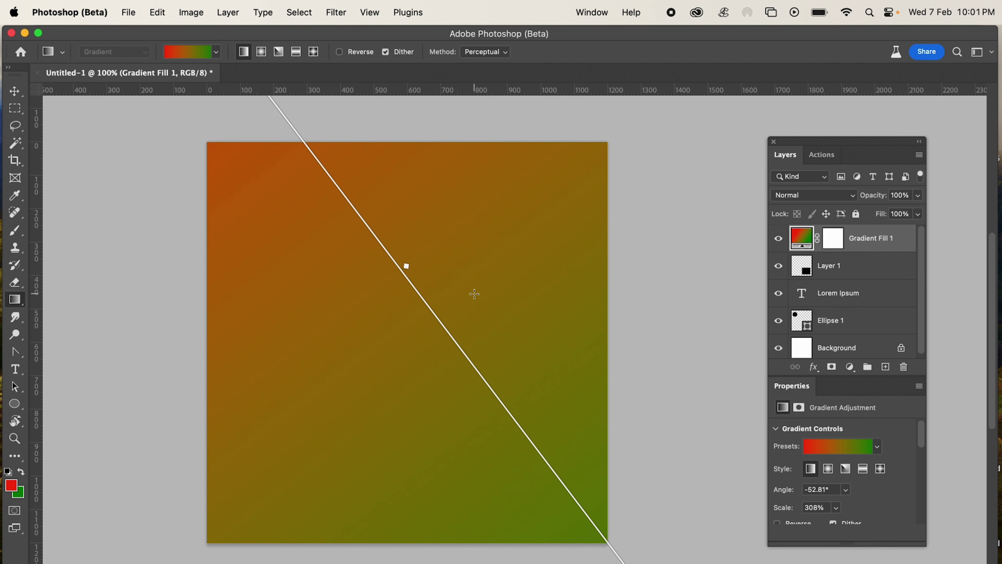
scroll(474, 293, "up", 8)
scroll(474, 294, "left", 2)
scroll(475, 293, "down", 4)
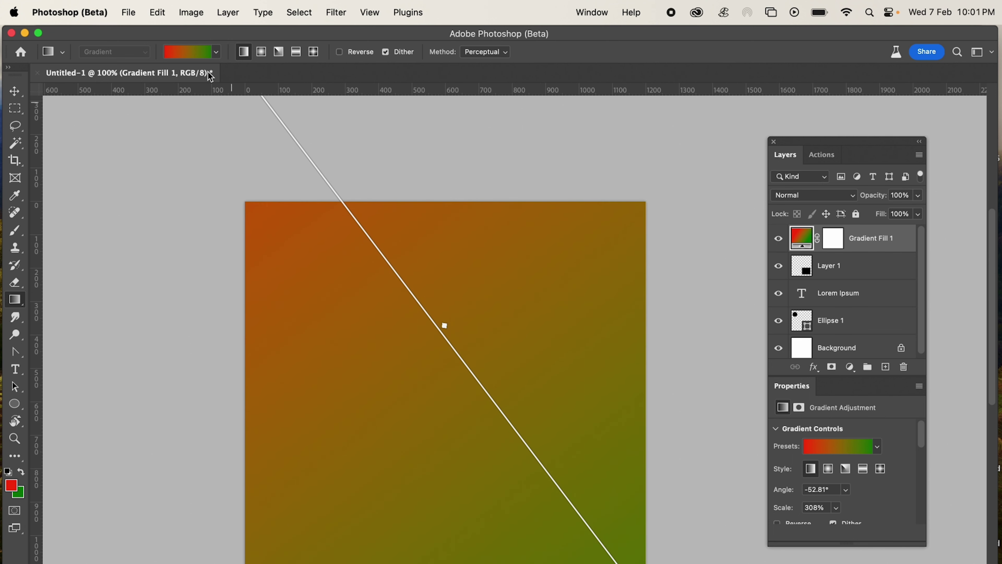
left_click(190, 55)
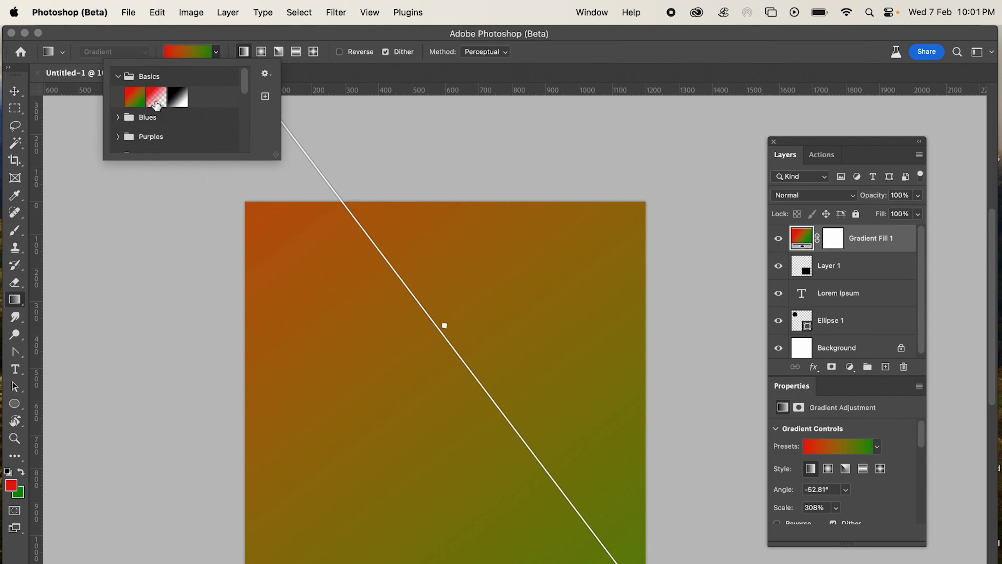
left_click(157, 104)
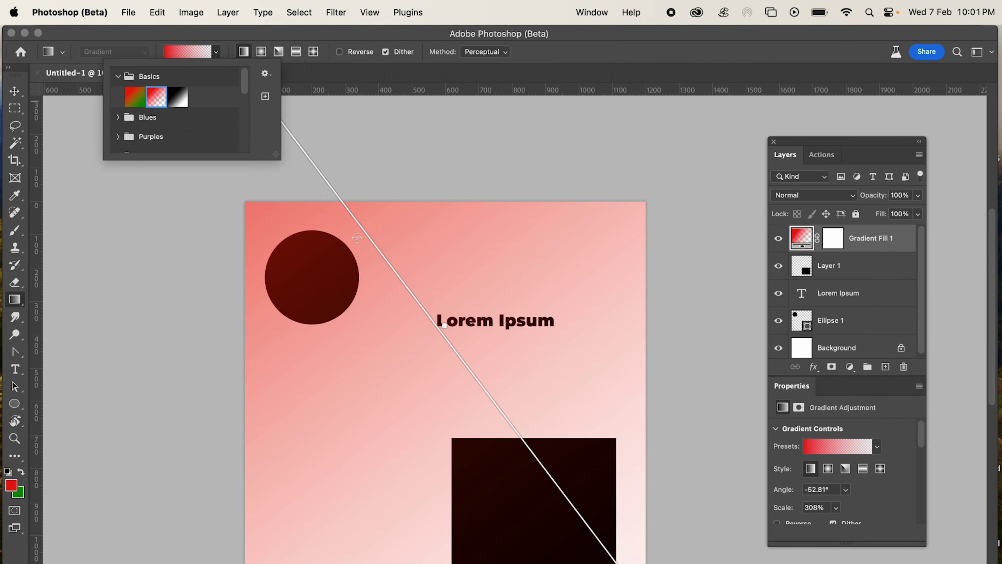
- Move the gradient's start point back near the canvas's upper-left corner and its end point to the lower-right corner
scroll(357, 237, "up", 10)
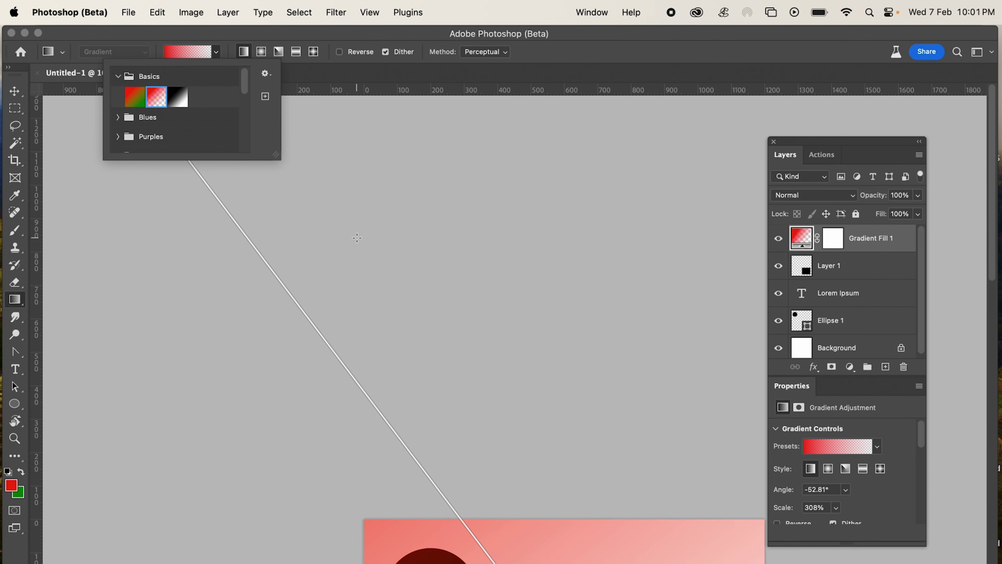
scroll(357, 237, "left", 10)
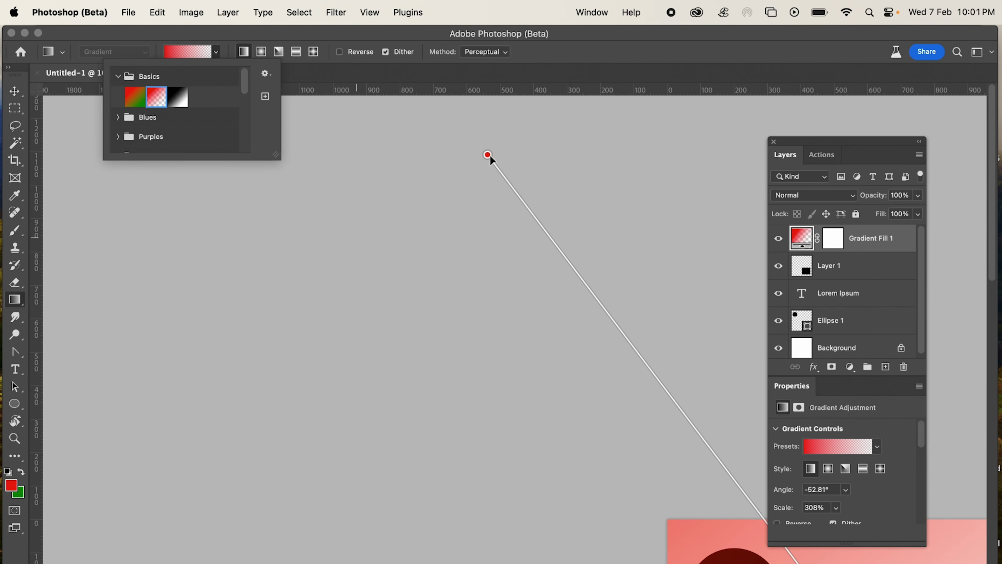
left_click_drag(489, 154, 660, 511)
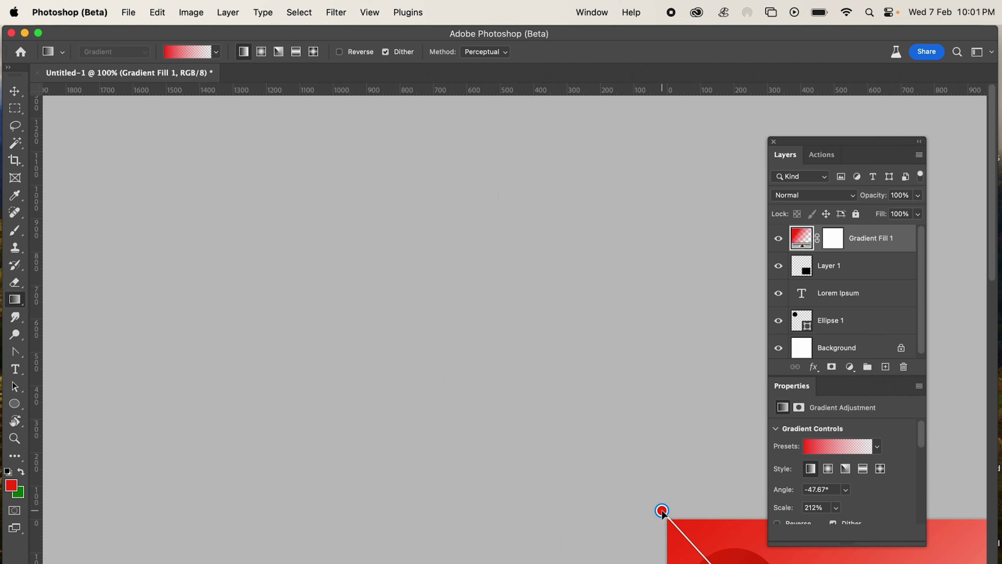
scroll(661, 509, "down", 10)
scroll(661, 508, "right", 10)
scroll(661, 509, "up", 10)
scroll(662, 511, "down", 10)
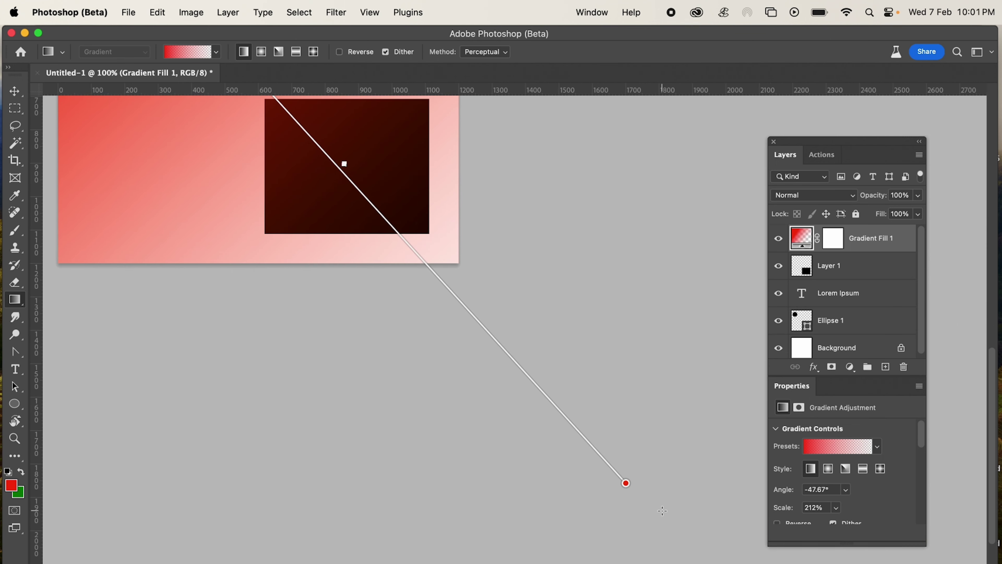
left_click_drag(626, 483, 459, 264)
- Try shifting the gradient's midpoint along the line, and align its start point exactly with the canvas's upper-left corner
scroll(458, 264, "up", 10)
scroll(458, 264, "left", 5)
scroll(460, 268, "up", 3)
scroll(461, 268, "left", 2)
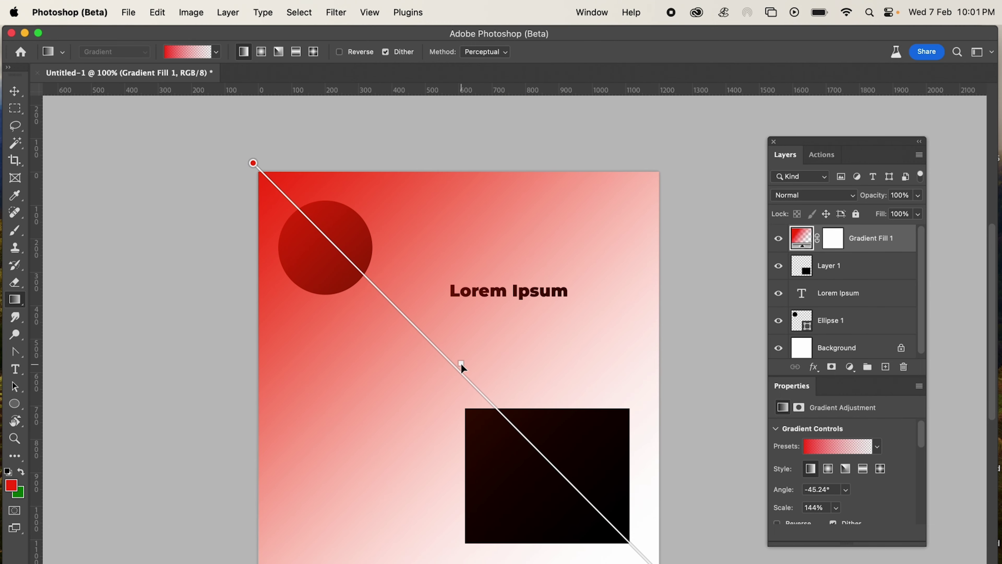
left_click_drag(462, 365, 520, 431)
mouse_move(254, 163)
left_mouse_down()
mouse_move(425, 324)
mouse_move(632, 553)
mouse_move(586, 491)
mouse_move(258, 172)
left_mouse_up()
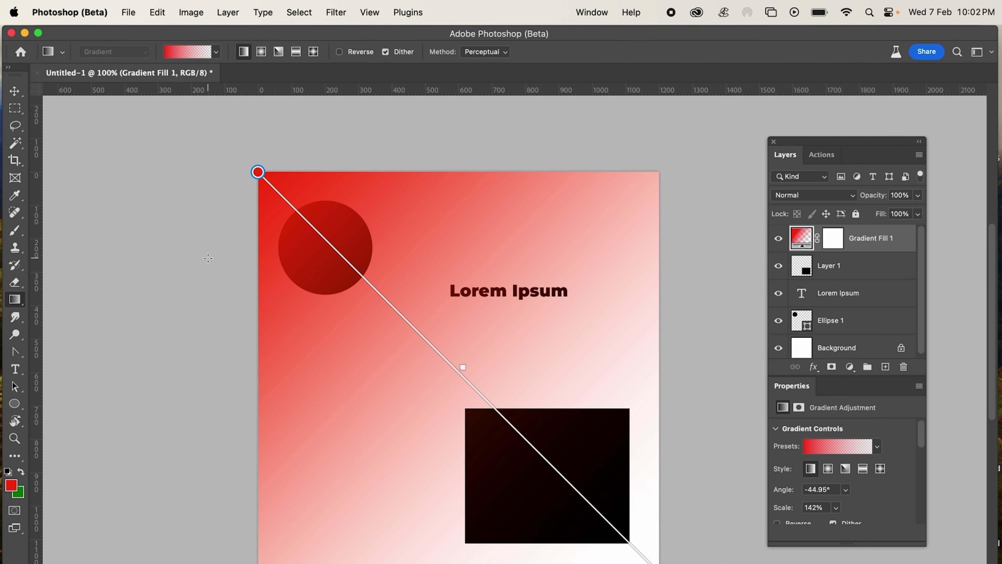
scroll(208, 258, "down", 2)
left_click(15, 93)
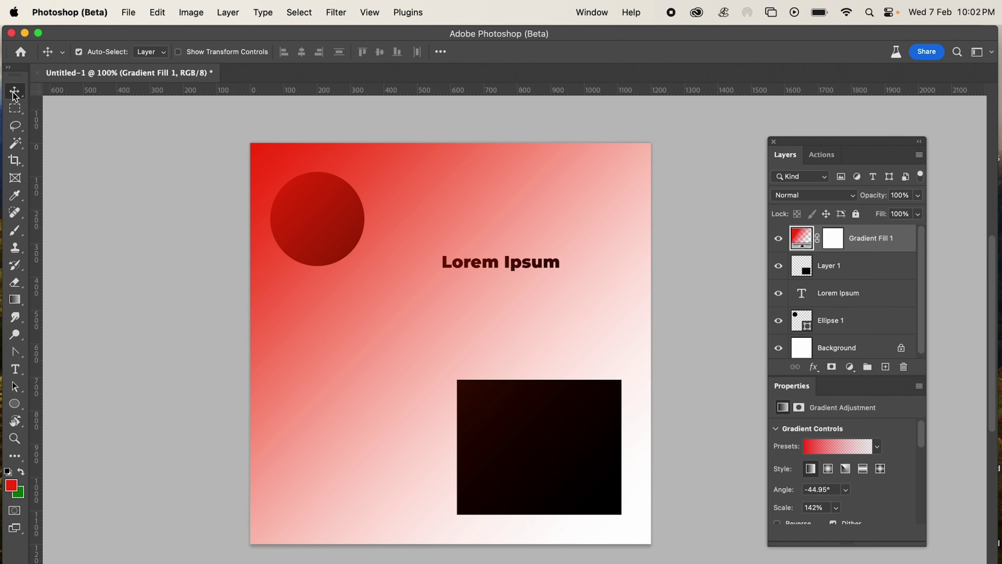
- With the Smudge tool selected, create a new 720 × 920 px document at 72 ppi and paste the copied portrait into it
left_click(15, 319)
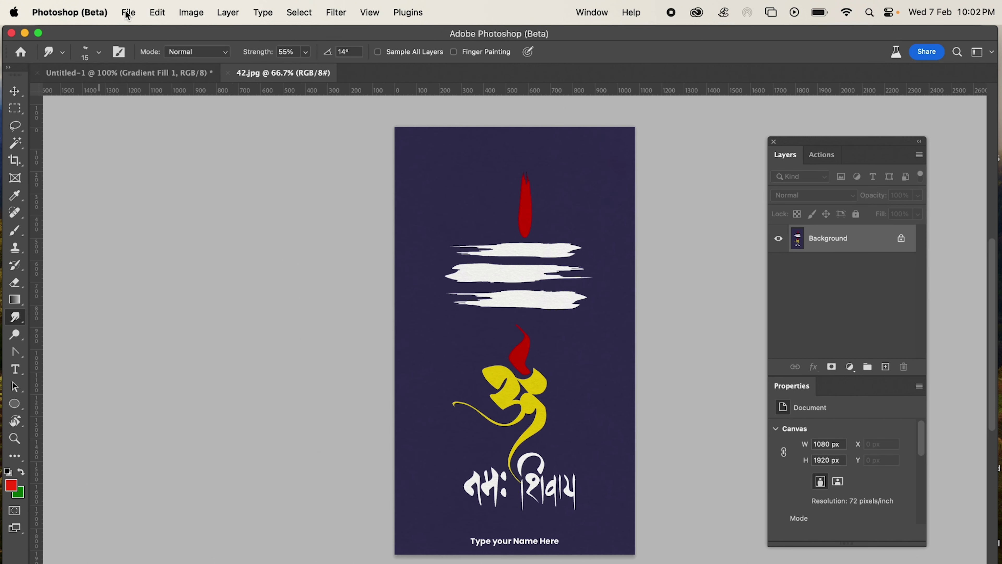
left_click(128, 12)
left_click(138, 35)
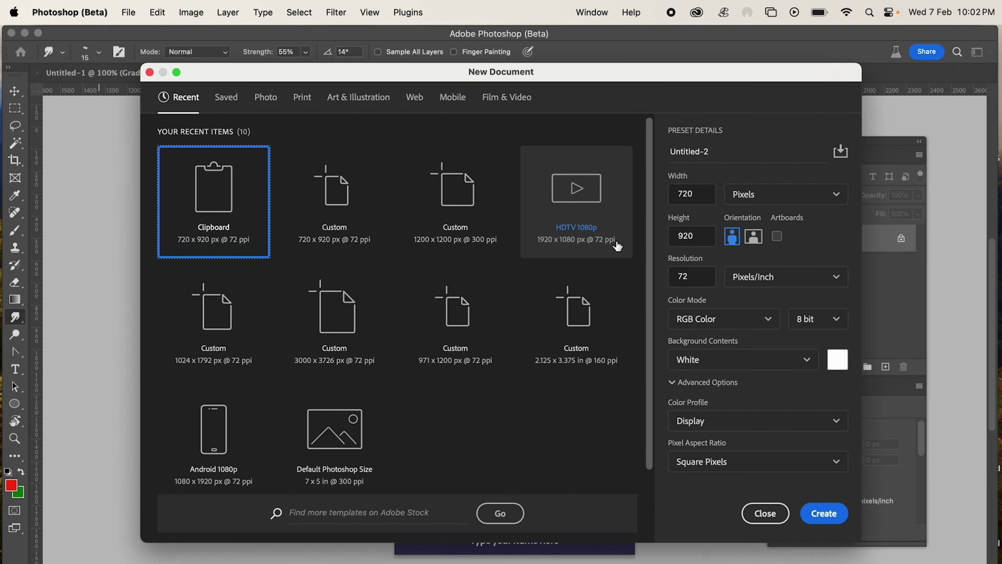
left_click(824, 513)
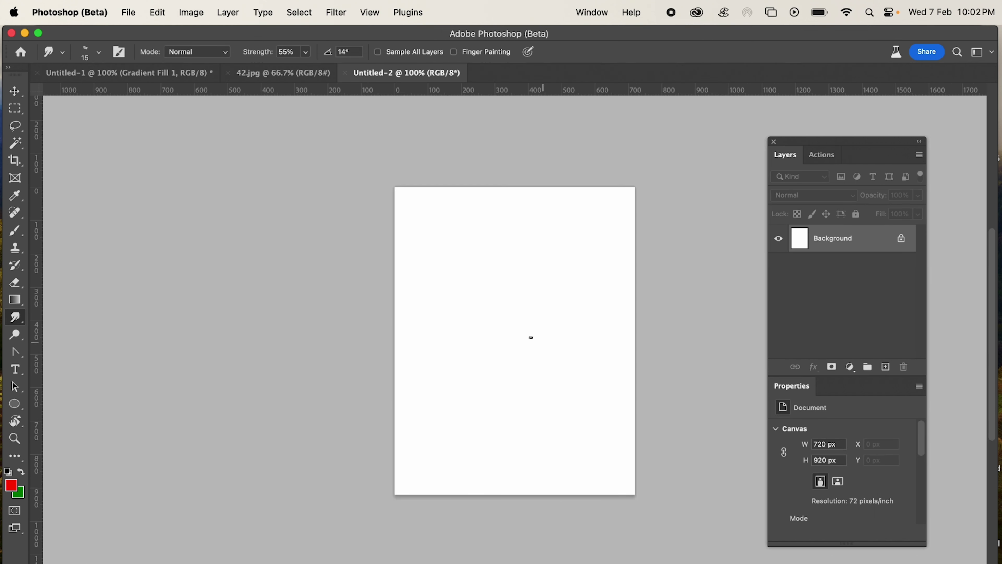
key("super+v")
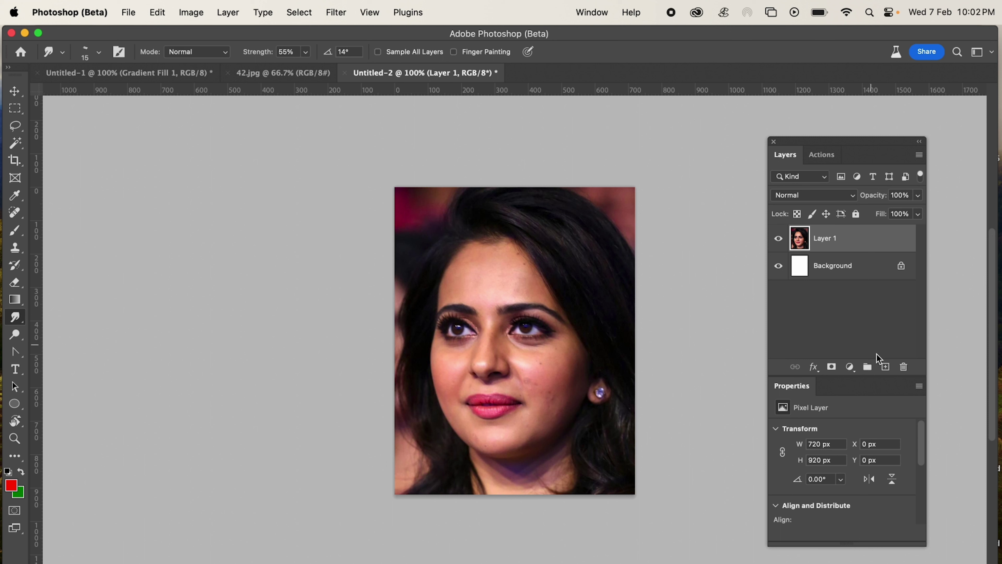
- Add an empty layer and set the Smudge tool to a 15 px Hard Round Pressure Opacity brush that samples all layers
left_click(886, 367)
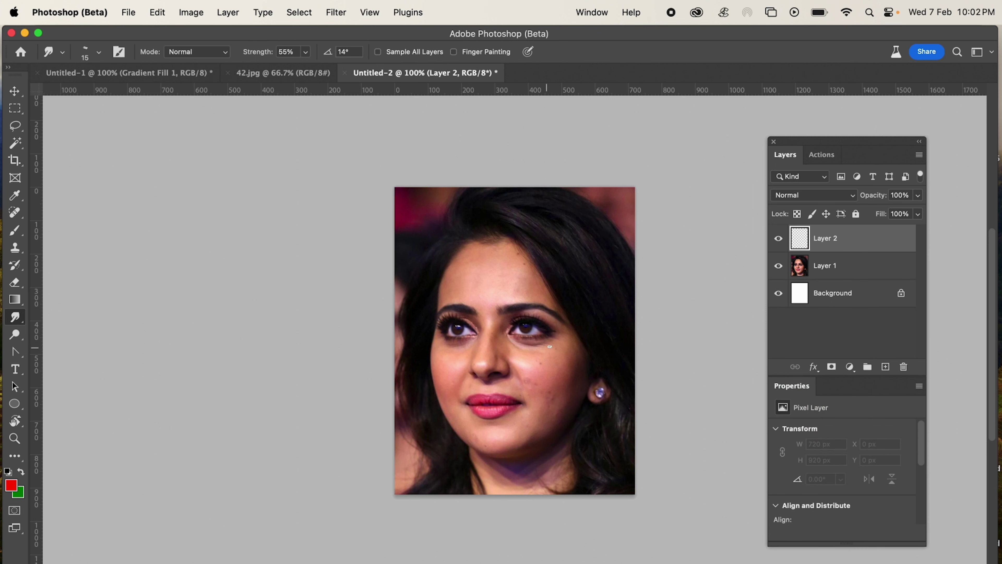
scroll(552, 345, "up", 5)
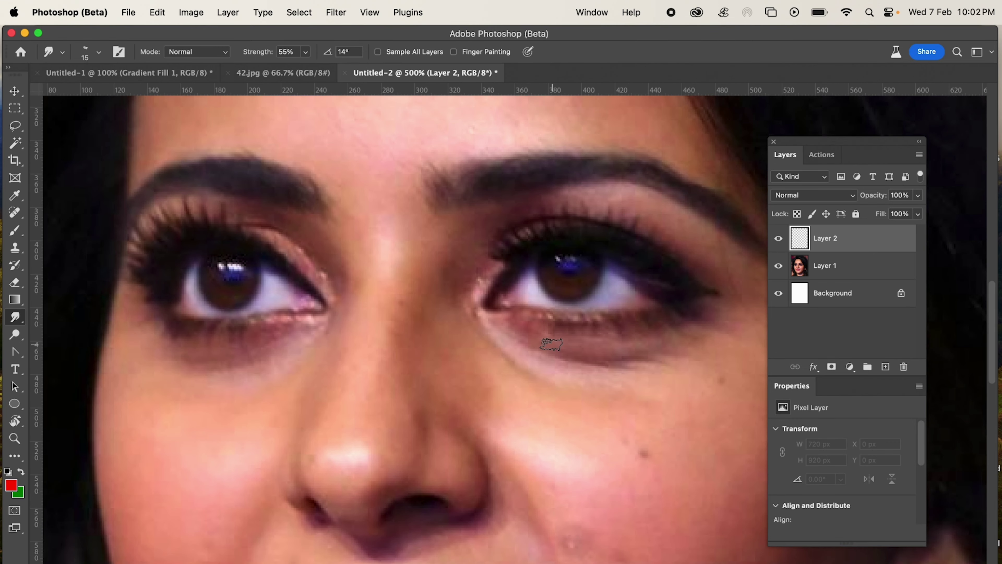
left_click(99, 54)
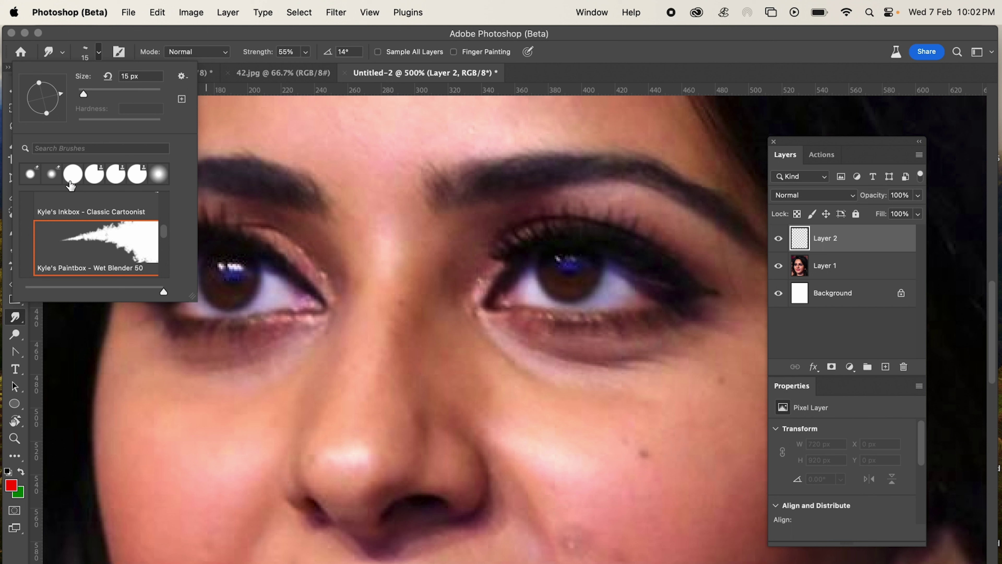
left_click(165, 180)
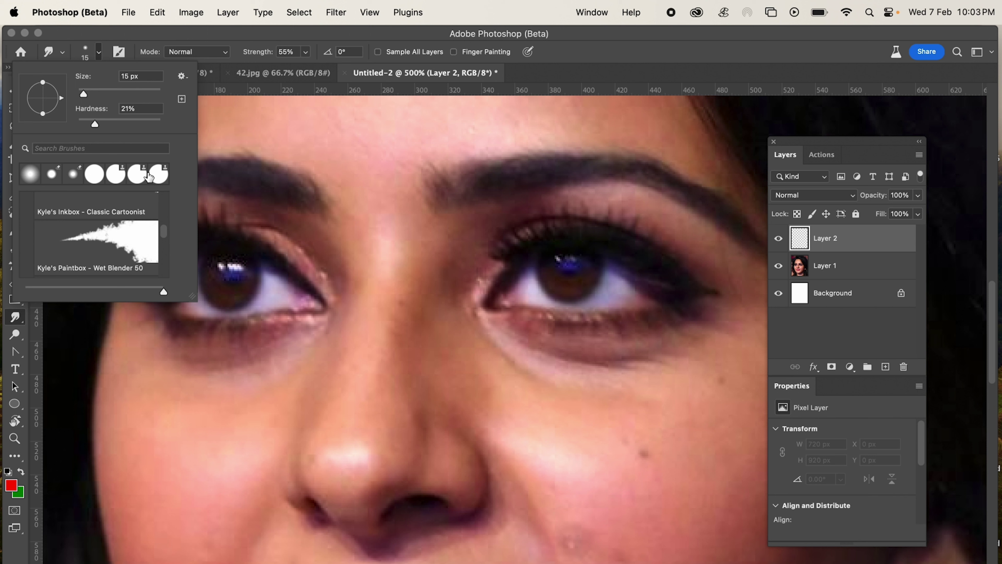
left_click(93, 181)
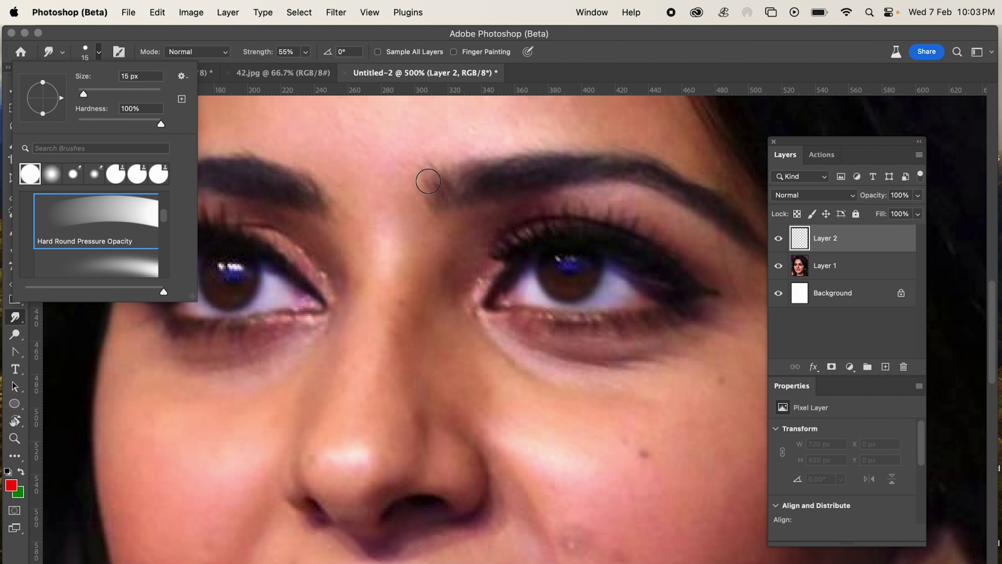
left_click(441, 205)
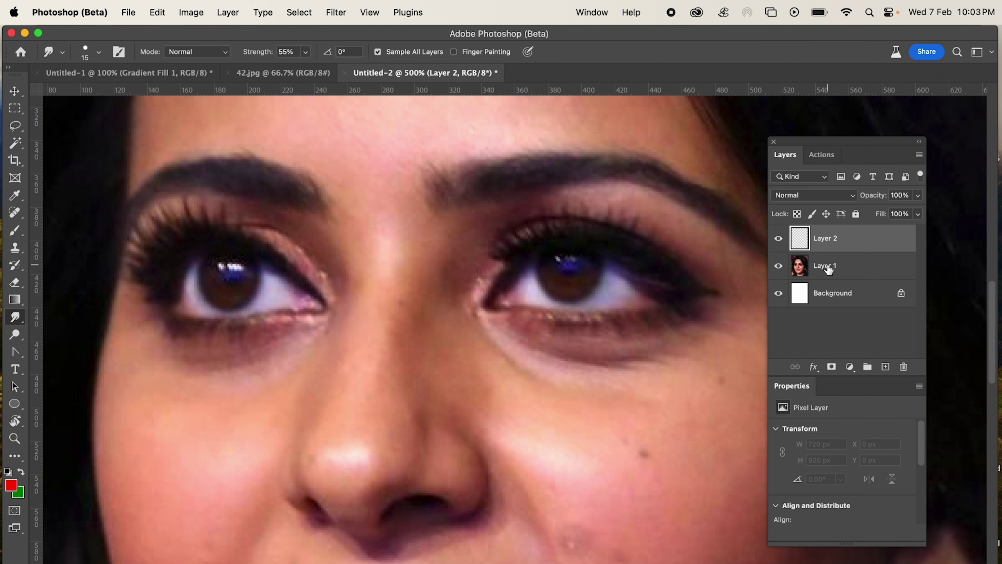
- Smudge along the whole eyebrow on the image's right side, and check the strokes by hiding and reshowing the photo layer
mouse_move(441, 205)
left_mouse_down()
mouse_move(440, 180)
mouse_move(485, 169)
mouse_move(498, 169)
mouse_move(451, 191)
mouse_move(509, 170)
mouse_move(483, 187)
mouse_move(593, 165)
mouse_move(655, 174)
mouse_move(601, 163)
mouse_move(628, 163)
mouse_move(664, 172)
mouse_move(615, 171)
mouse_move(653, 174)
mouse_move(750, 232)
left_mouse_up()
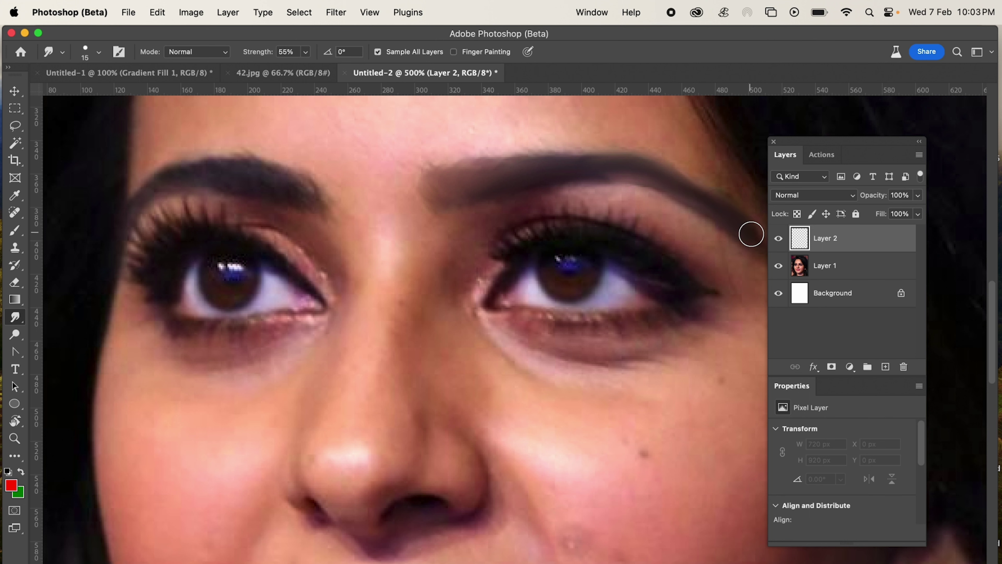
left_click(779, 268)
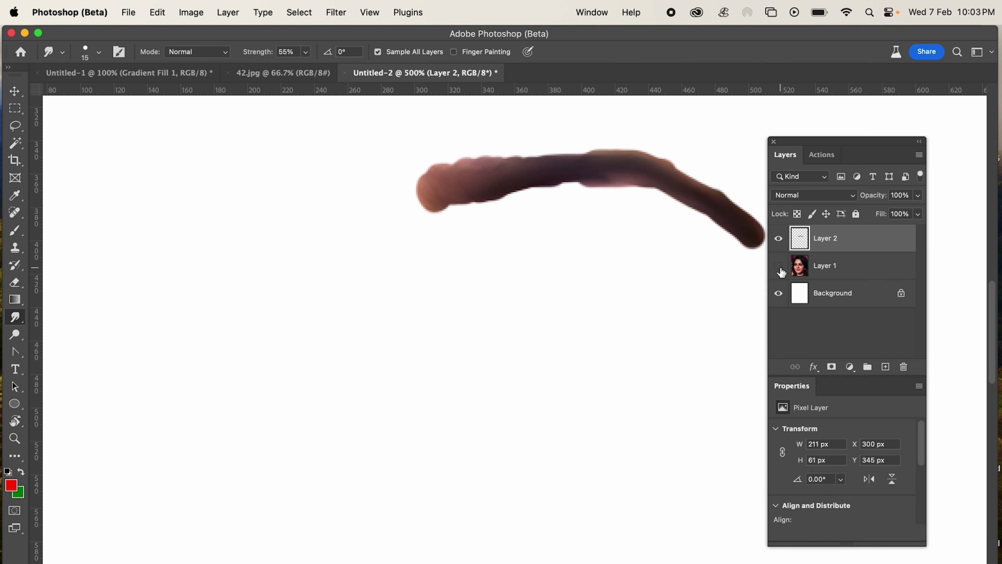
scroll(588, 262, "right", 5)
scroll(587, 263, "up", 3)
scroll(587, 263, "up", 1)
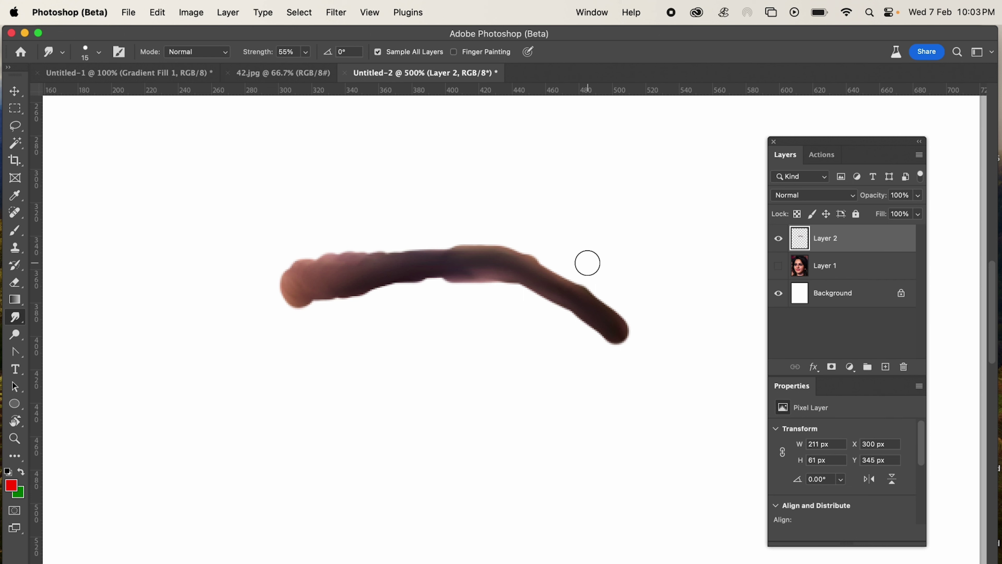
left_click(778, 267)
- Smudge the inner corner, iris and upper lashes of the eye beneath the smoothed eyebrow
scroll(488, 324, "down", 3)
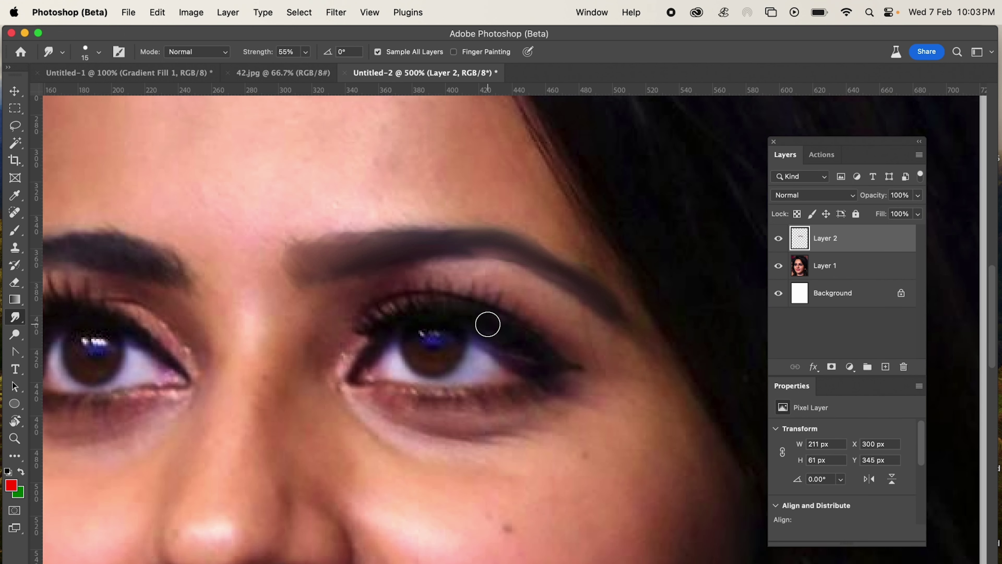
mouse_move(356, 366)
left_mouse_down()
mouse_move(396, 313)
mouse_move(466, 304)
mouse_move(542, 363)
left_mouse_up()
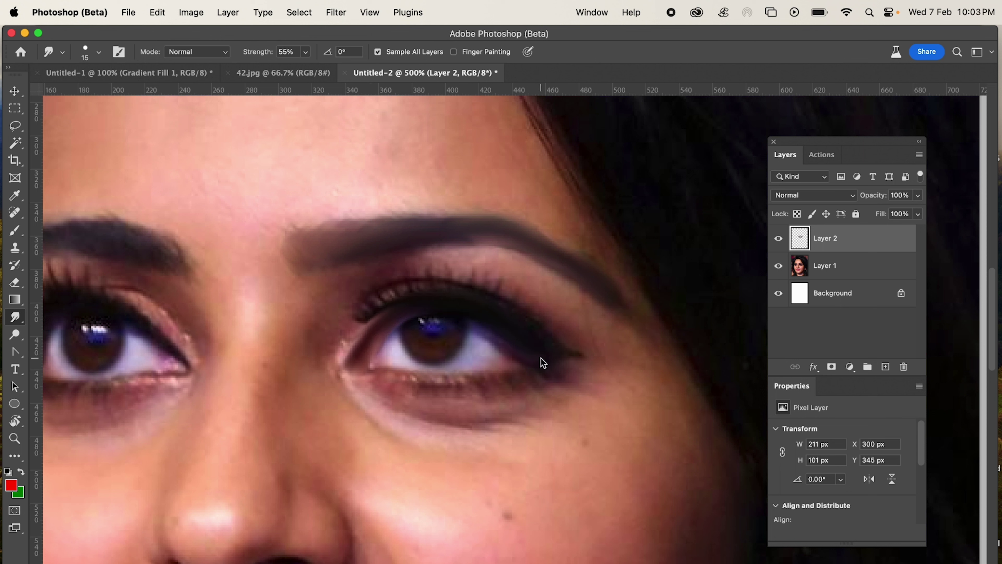
mouse_move(411, 328)
left_mouse_down()
mouse_move(440, 350)
mouse_move(457, 336)
mouse_move(429, 323)
left_mouse_up()
mouse_move(369, 312)
left_mouse_down()
mouse_move(437, 294)
mouse_move(491, 308)
mouse_move(409, 281)
mouse_move(434, 282)
left_mouse_up()
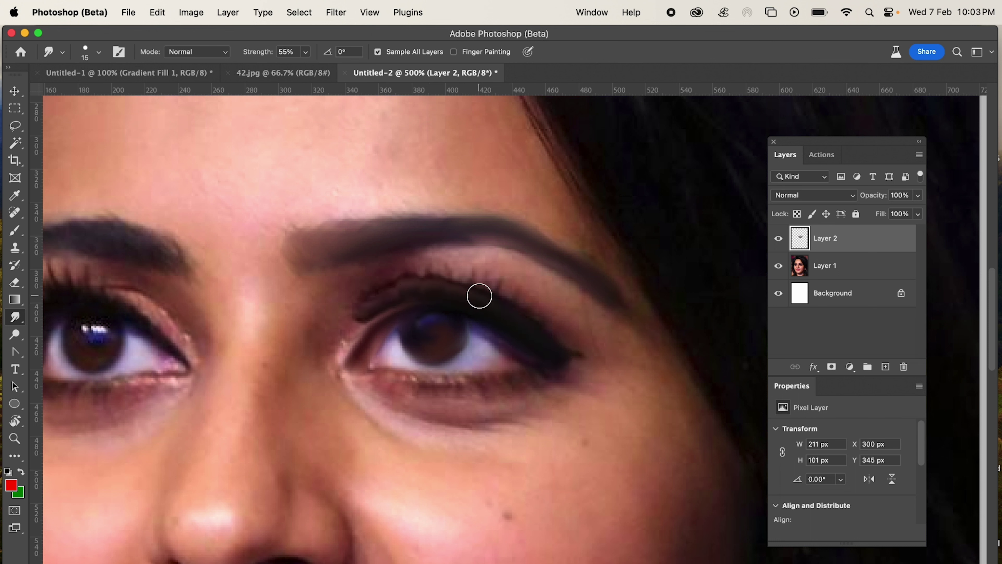
- Set the Smudge strength to 3% and brush along the same eye's upper lid
left_click(305, 54)
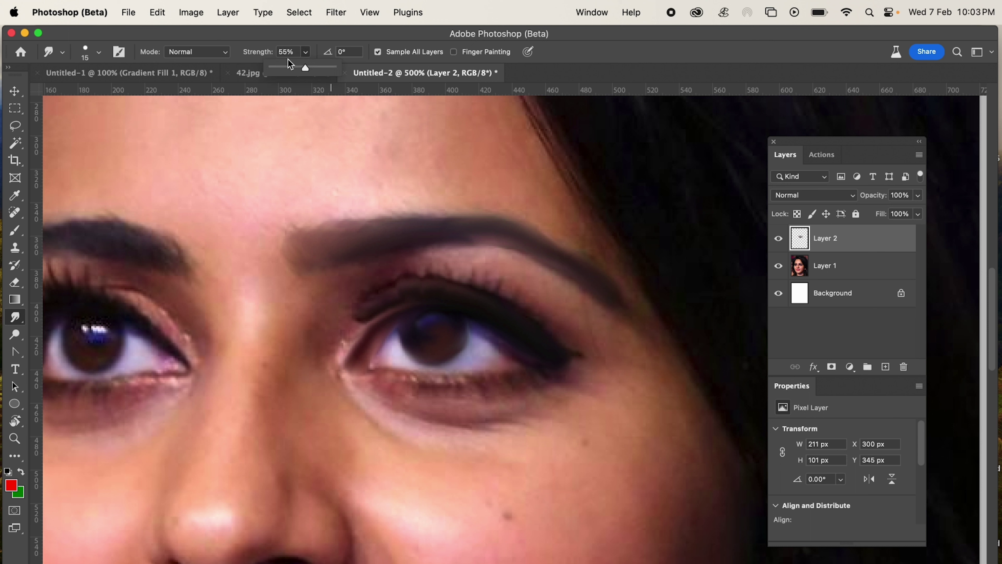
left_click_drag(277, 67, 274, 67)
left_click(367, 311)
mouse_move(375, 307)
left_mouse_down()
mouse_move(395, 283)
mouse_move(414, 300)
mouse_move(427, 278)
mouse_move(439, 293)
mouse_move(443, 277)
mouse_move(476, 296)
mouse_move(489, 285)
mouse_move(506, 314)
mouse_move(514, 305)
mouse_move(525, 326)
mouse_move(535, 318)
mouse_move(540, 332)
mouse_move(551, 328)
mouse_move(571, 357)
left_mouse_up()
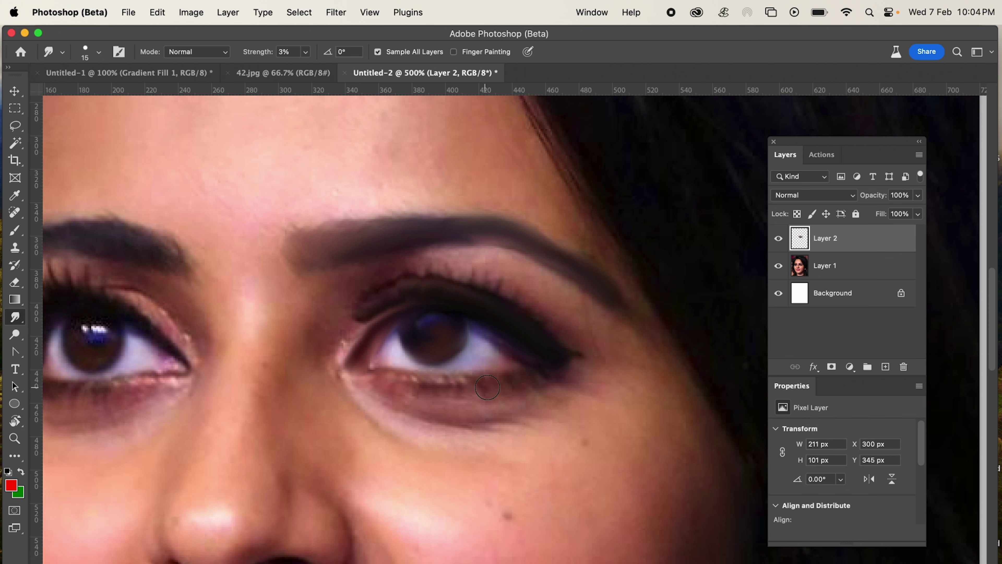
- Hide the photo layer to examine the smudged eye and eyebrow strokes on their own, and show it again
left_click(782, 267)
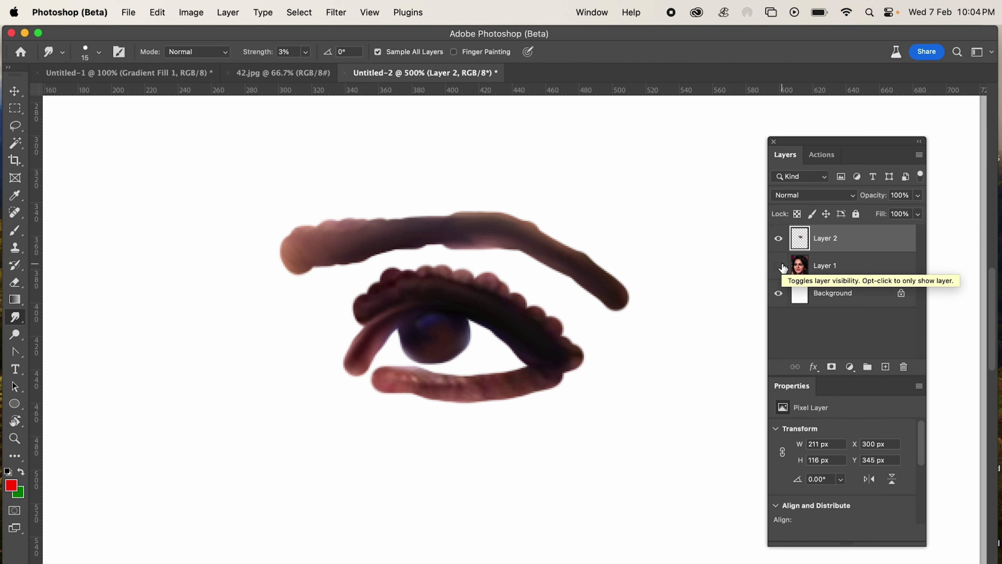
left_click(783, 267)
scroll(389, 371, "down", 3)
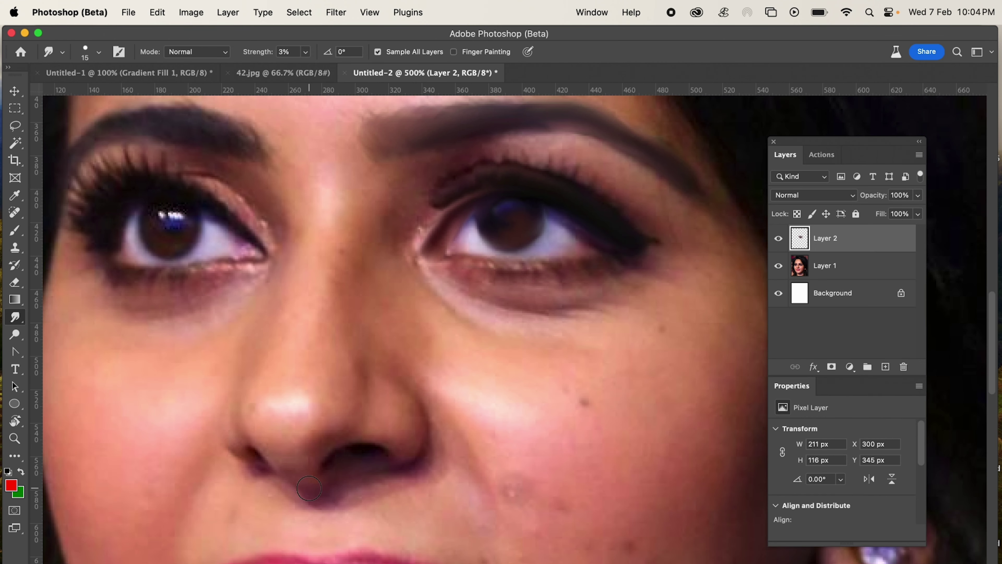
- Smudge the shadow beneath the nose and the lower lash line of the eye on the image's left side
mouse_move(309, 488)
left_mouse_down()
mouse_move(376, 454)
mouse_move(337, 465)
mouse_move(370, 471)
left_mouse_up()
scroll(341, 377, "left", 5)
scroll(342, 377, "up", 3)
mouse_move(381, 307)
left_mouse_down()
mouse_move(273, 262)
mouse_move(240, 297)
mouse_move(224, 233)
mouse_move(275, 224)
mouse_move(353, 274)
mouse_move(393, 320)
left_mouse_up()
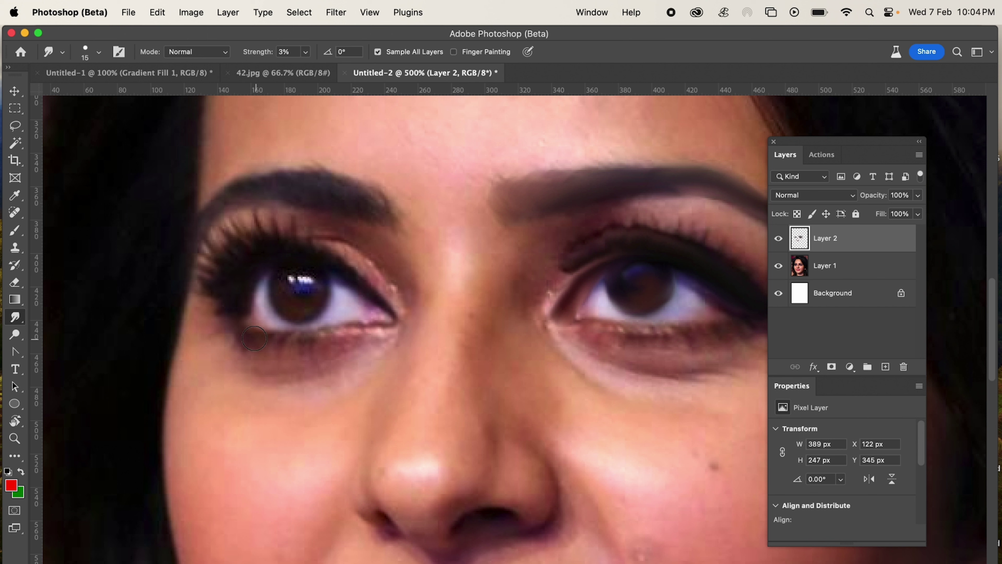
mouse_move(242, 334)
left_mouse_down()
mouse_move(262, 365)
mouse_move(398, 331)
left_mouse_up()
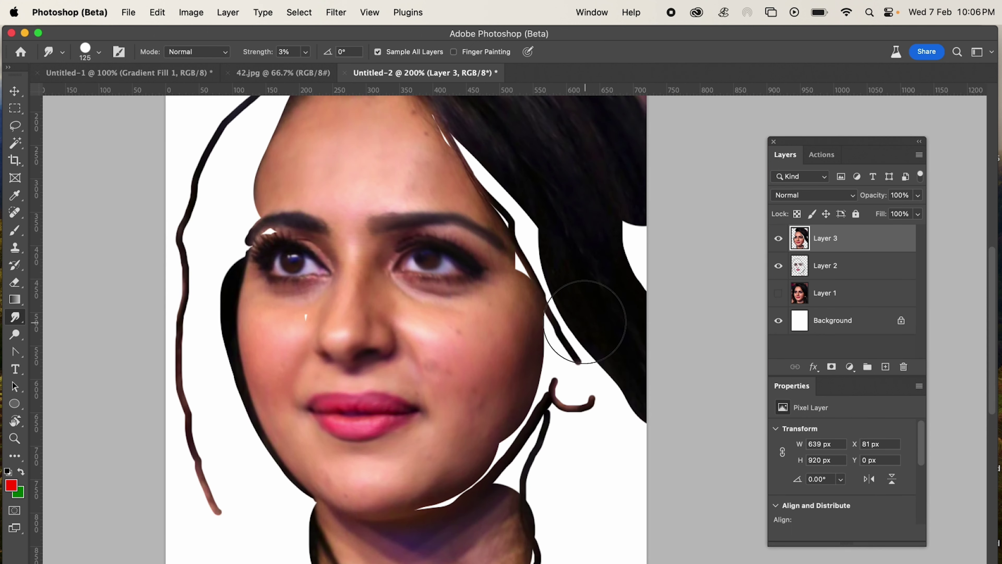
- Lower Layer 3's opacity to 54% to check the outline strokes beneath it, and briefly toggle the photo layer's visibility
scroll(585, 322, "up", 2)
left_click(919, 196)
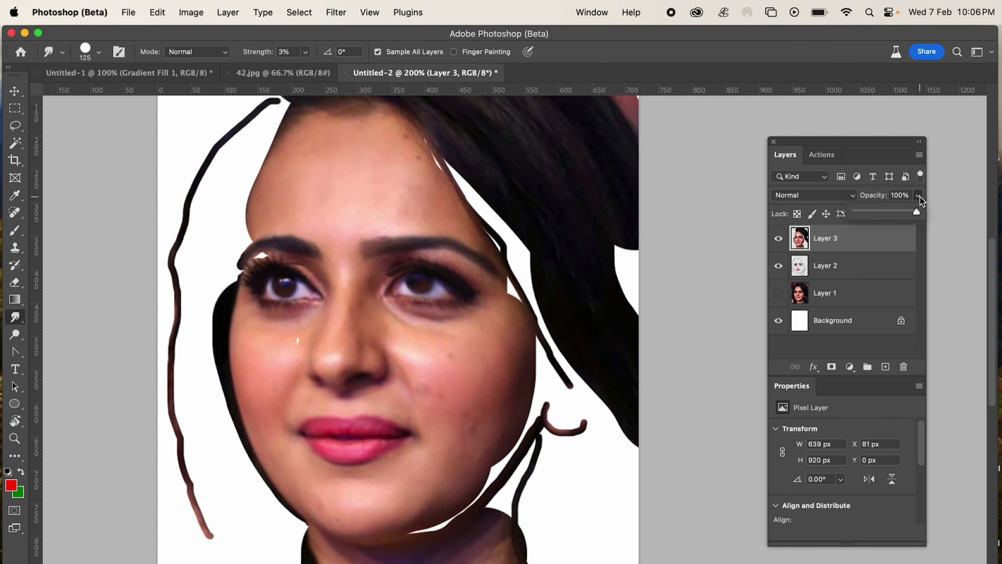
mouse_move(871, 218)
left_mouse_down()
mouse_move(902, 213)
mouse_move(888, 212)
left_mouse_up()
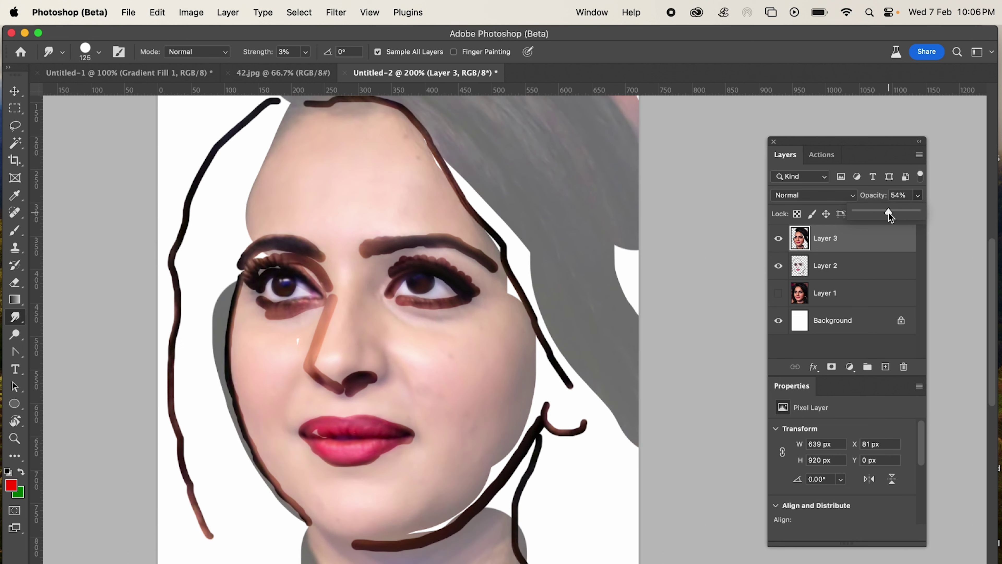
left_click(779, 294)
left_click(779, 293)
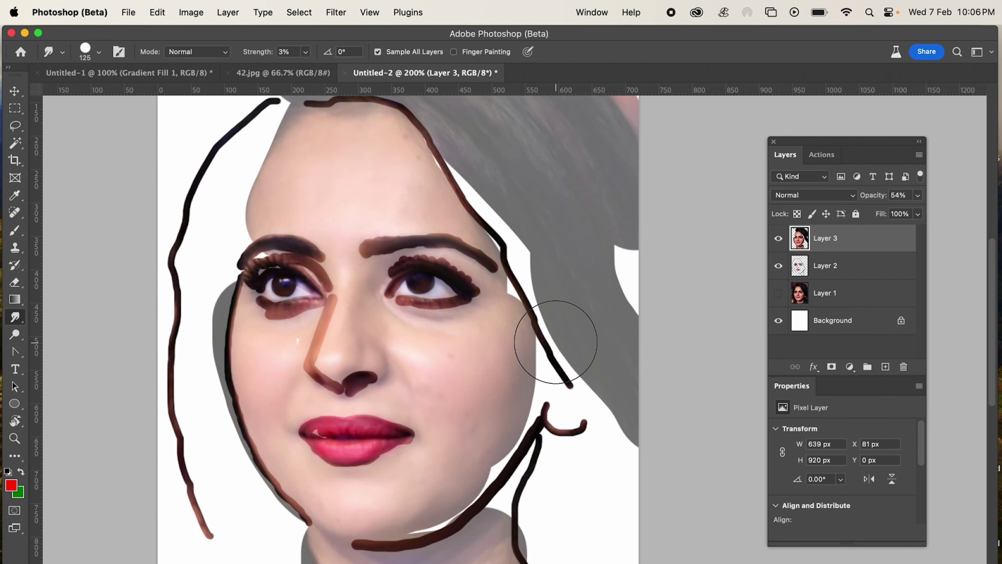
key("super+minus")
key("super+minus")
key("super+plus")
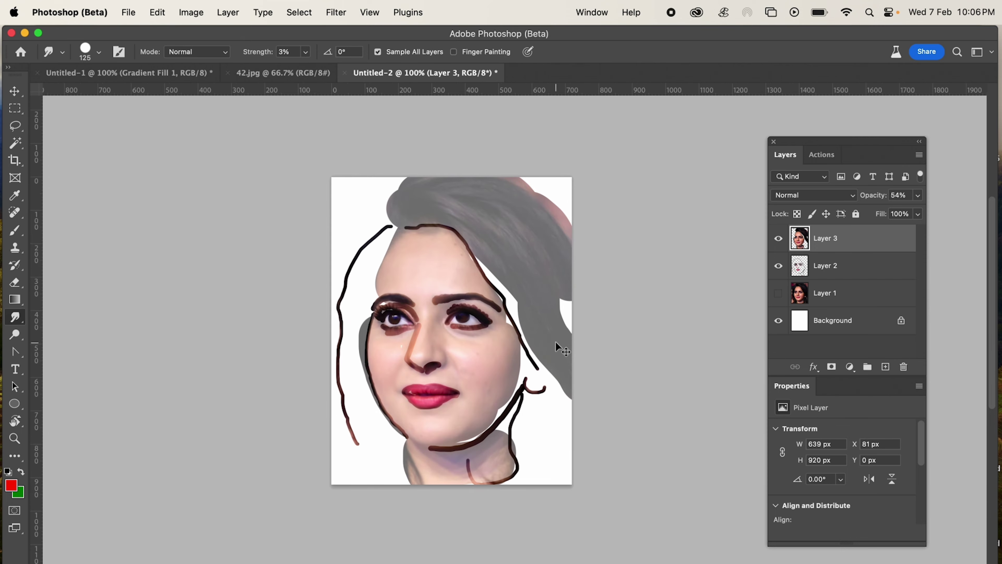
key("super+plus")
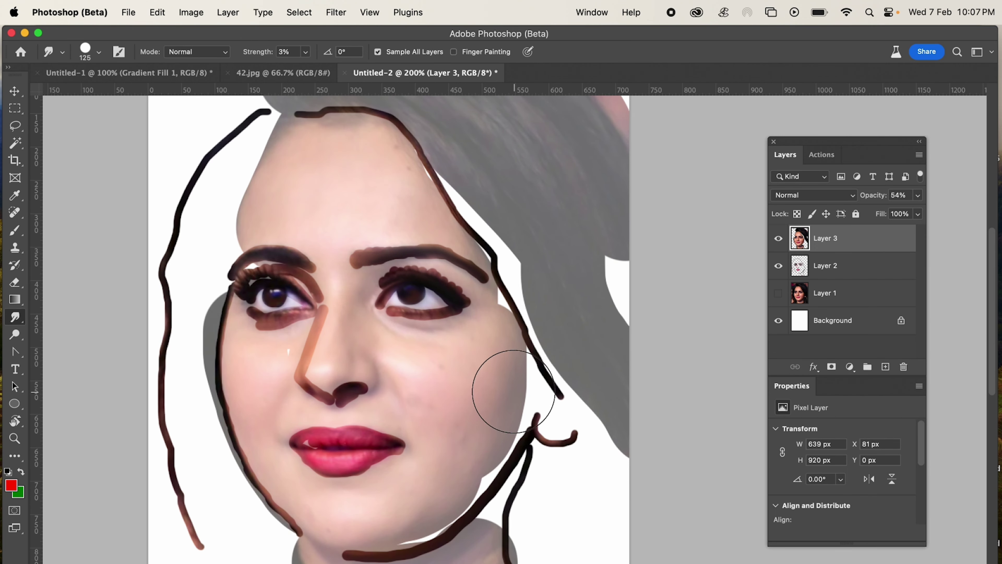
scroll(520, 390, "right", 2)
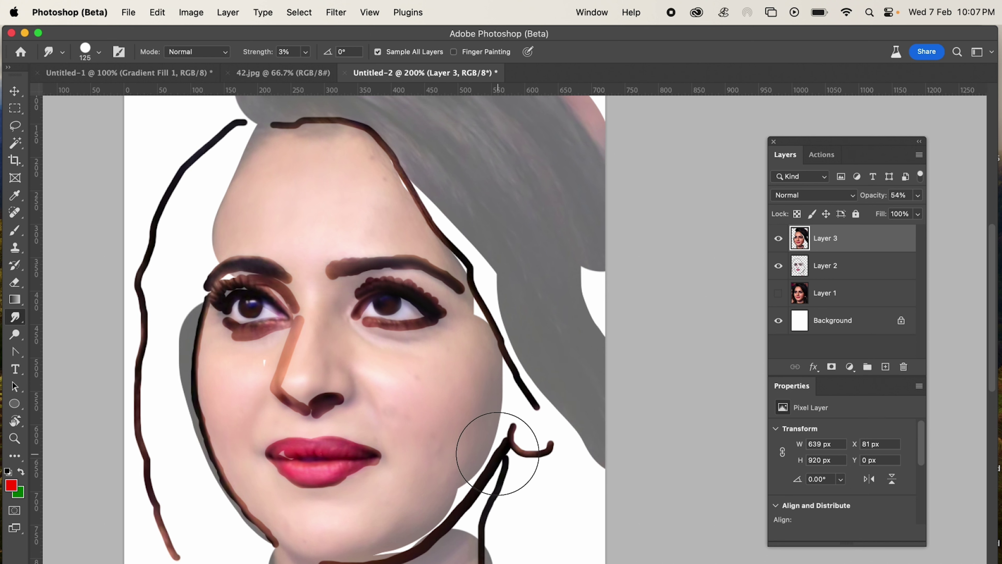
- Compare the painted layers with the original photo alone on Layer 1, and close Untitled-2 without saving
left_click(777, 266)
left_click(777, 268)
left_click(778, 294)
left_click(778, 294, "alt")
key("super+minus")
key("super+minus")
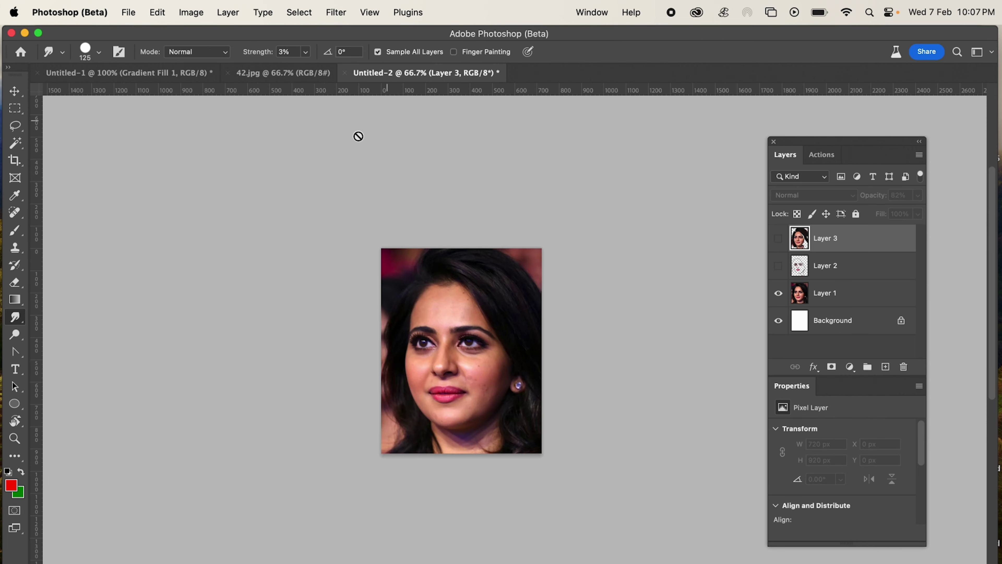
left_click(345, 73)
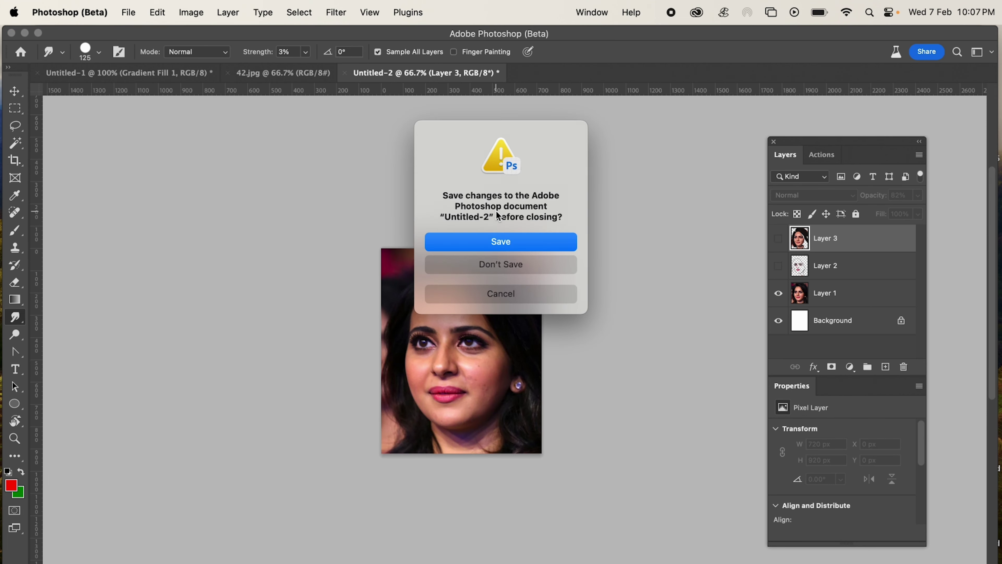
left_click(491, 266)
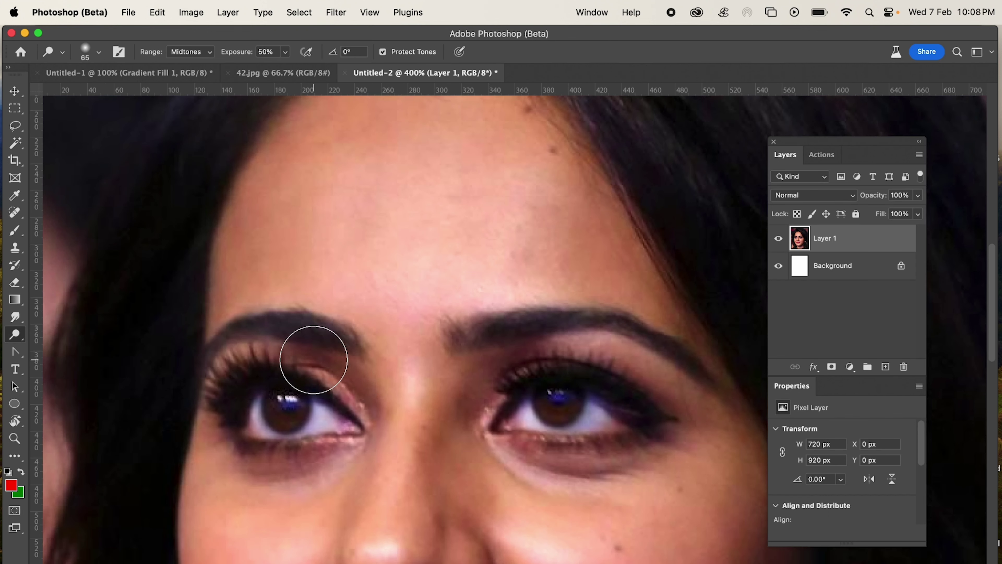
- Lighten the dark areas under both eyes with the Dodge tool at midtones range and 50% exposure
scroll(313, 353, "down", 2)
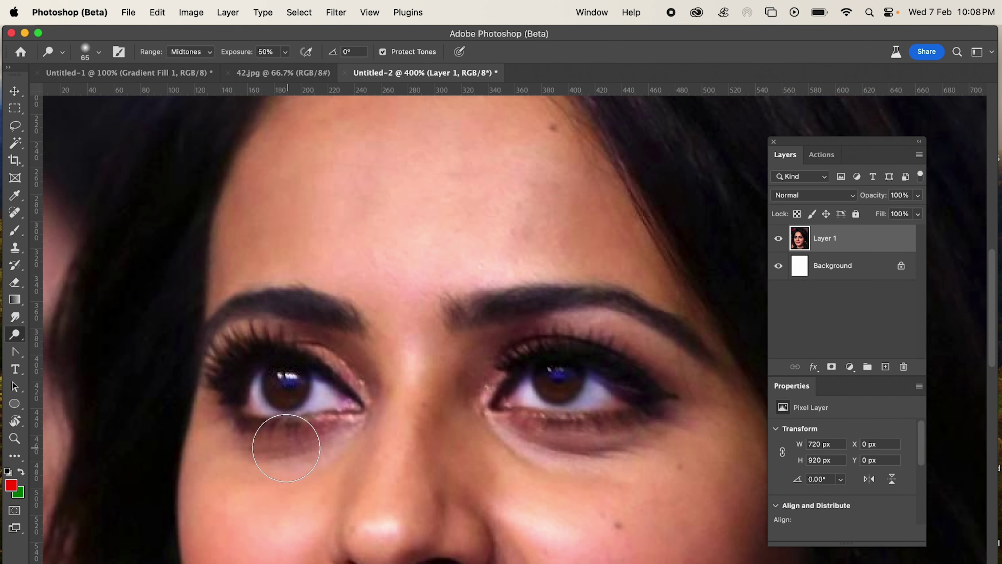
mouse_move(285, 441)
left_mouse_down()
mouse_move(309, 446)
mouse_move(238, 456)
mouse_move(309, 458)
mouse_move(342, 439)
mouse_move(295, 462)
left_mouse_up()
left_click_drag(496, 426, 665, 418)
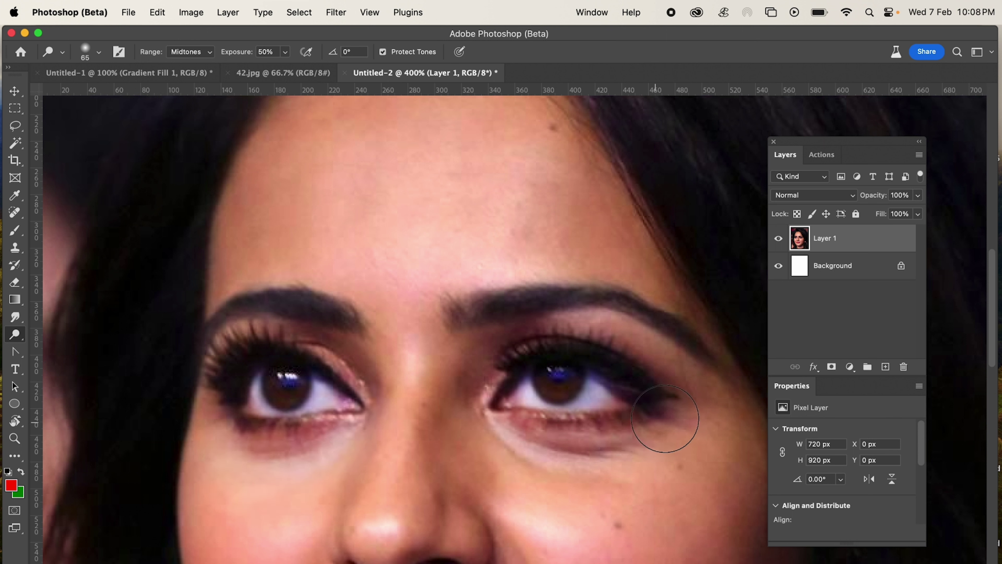
- Darken the skin under both eyes with the Burn tool at midtones range and 50% exposure
right_click(22, 343)
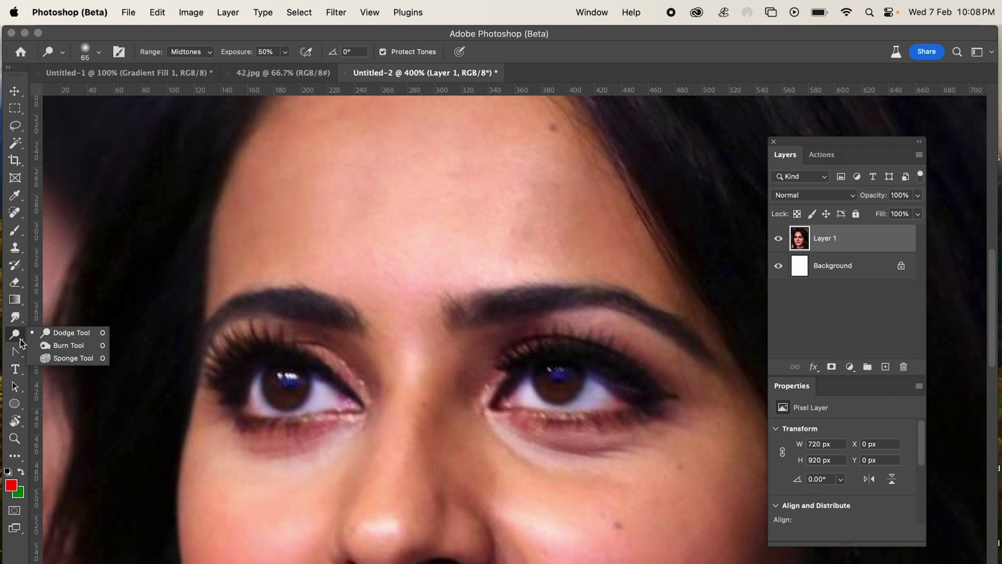
left_click(50, 351)
mouse_move(469, 434)
left_mouse_down()
mouse_move(518, 421)
mouse_move(561, 439)
mouse_move(653, 416)
mouse_move(561, 435)
mouse_move(504, 431)
mouse_move(638, 452)
mouse_move(602, 447)
mouse_move(655, 437)
mouse_move(507, 458)
mouse_move(598, 462)
mouse_move(535, 452)
mouse_move(605, 465)
mouse_move(543, 438)
mouse_move(613, 456)
mouse_move(654, 479)
mouse_move(507, 438)
mouse_move(663, 463)
left_mouse_up()
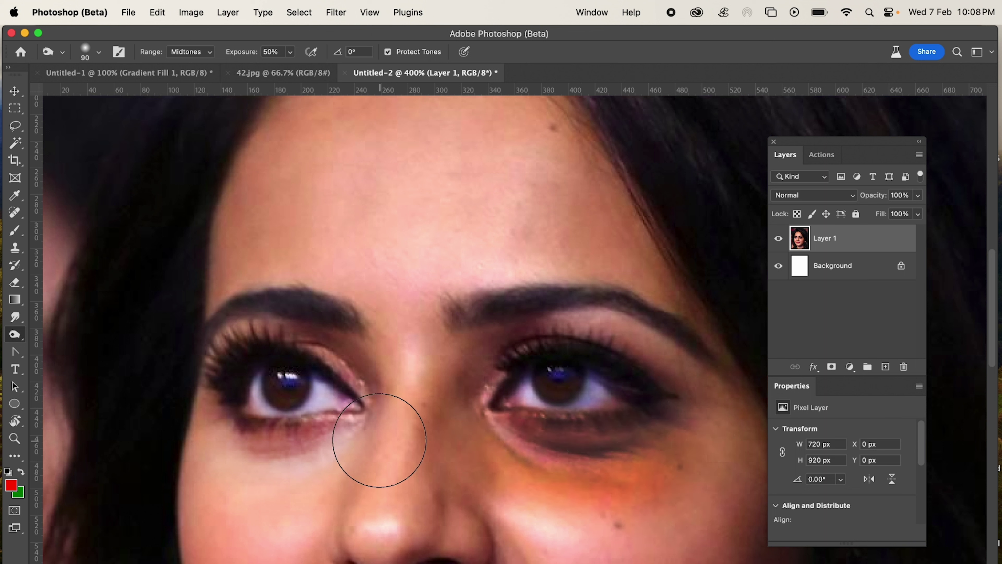
mouse_move(340, 442)
left_mouse_down()
mouse_move(305, 453)
mouse_move(207, 449)
mouse_move(288, 464)
mouse_move(359, 435)
mouse_move(302, 467)
left_mouse_up()
- Burn the cheek and jaw on the image's right side, and darken the opposite cheek as well
scroll(302, 466, "down", 5)
mouse_move(615, 457)
left_mouse_down()
mouse_move(604, 444)
mouse_move(665, 476)
mouse_move(642, 406)
left_mouse_up()
scroll(627, 474, "right", 5)
scroll(627, 474, "down", 1)
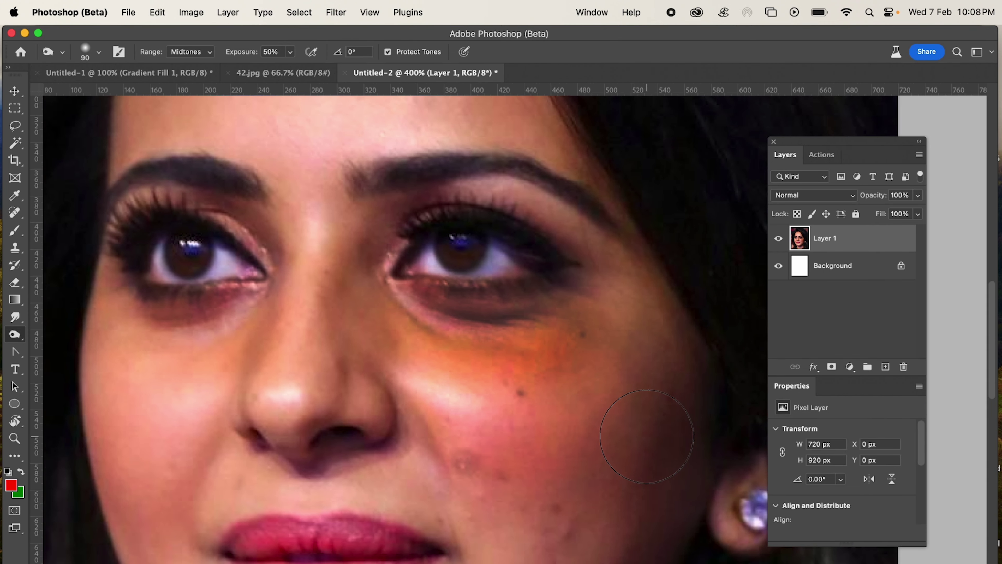
scroll(506, 376, "down", 5)
scroll(505, 376, "right", 1)
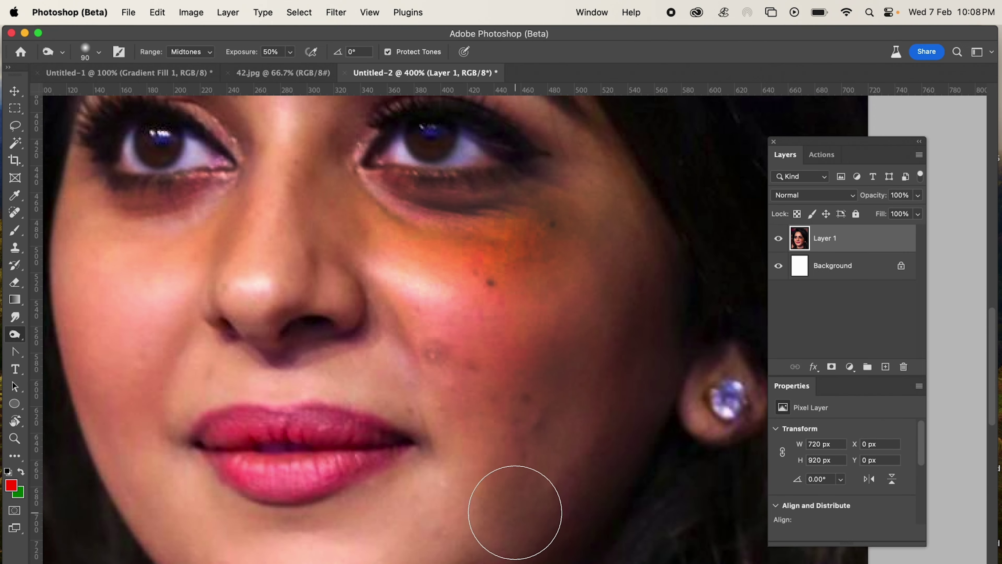
scroll(514, 510, "down", 3)
scroll(515, 510, "left", 2)
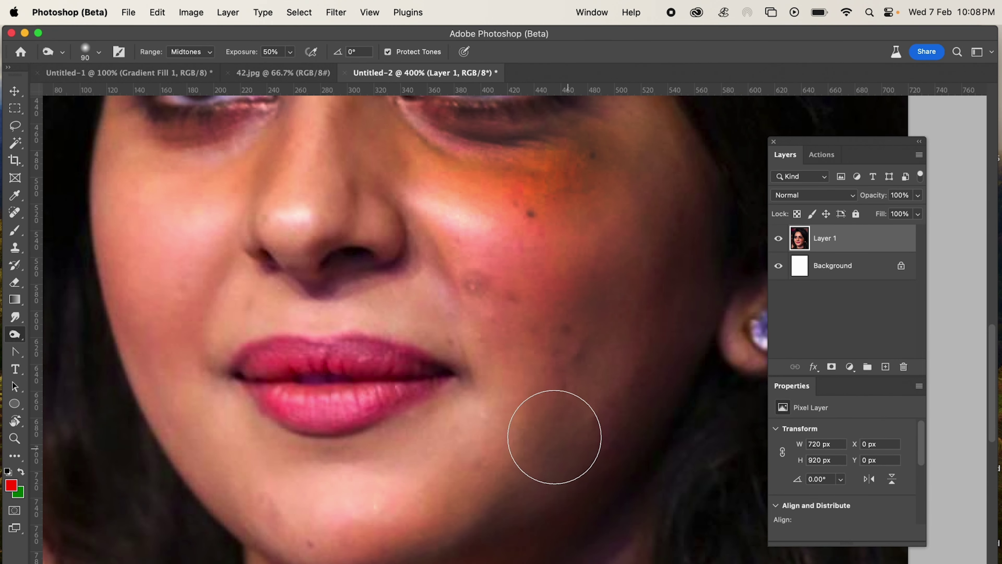
scroll(555, 436, "up", 7)
scroll(555, 436, "left", 1)
left_click_drag(156, 395, 168, 459)
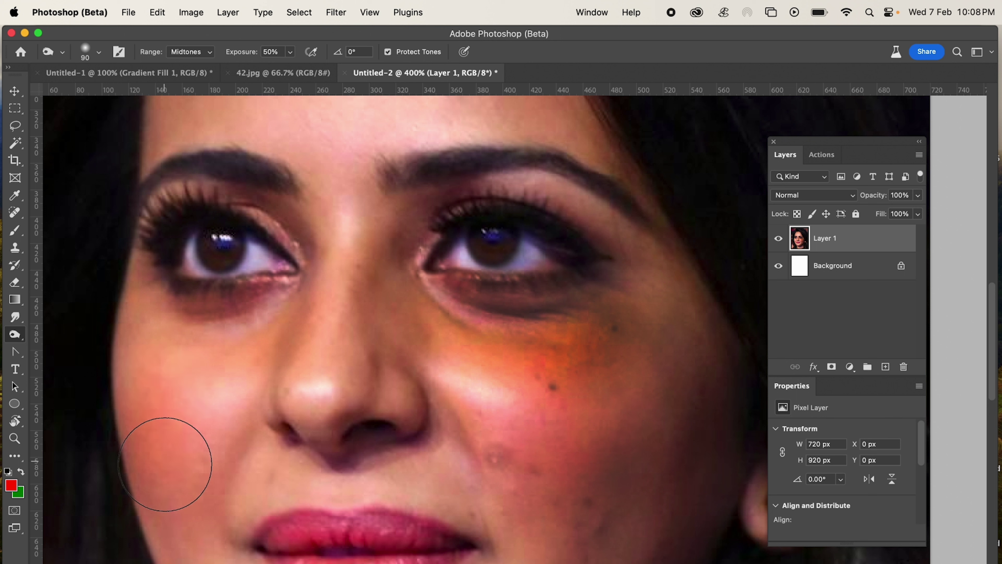
- Set the Burn exposure to 13% and darken the forehead above the eyebrows
left_click(290, 51)
left_click_drag(325, 70, 272, 70)
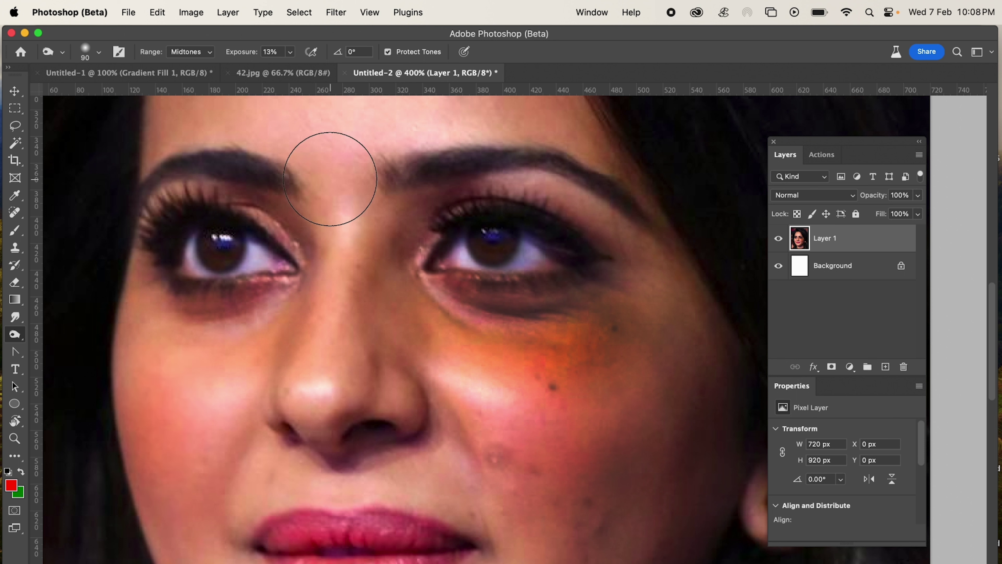
scroll(320, 336, "up", 1)
scroll(320, 337, "up", 5)
mouse_move(441, 197)
left_mouse_down()
mouse_move(476, 196)
mouse_move(387, 200)
mouse_move(458, 206)
mouse_move(365, 225)
mouse_move(475, 215)
mouse_move(479, 170)
mouse_move(386, 172)
mouse_move(460, 209)
mouse_move(522, 224)
left_mouse_up()
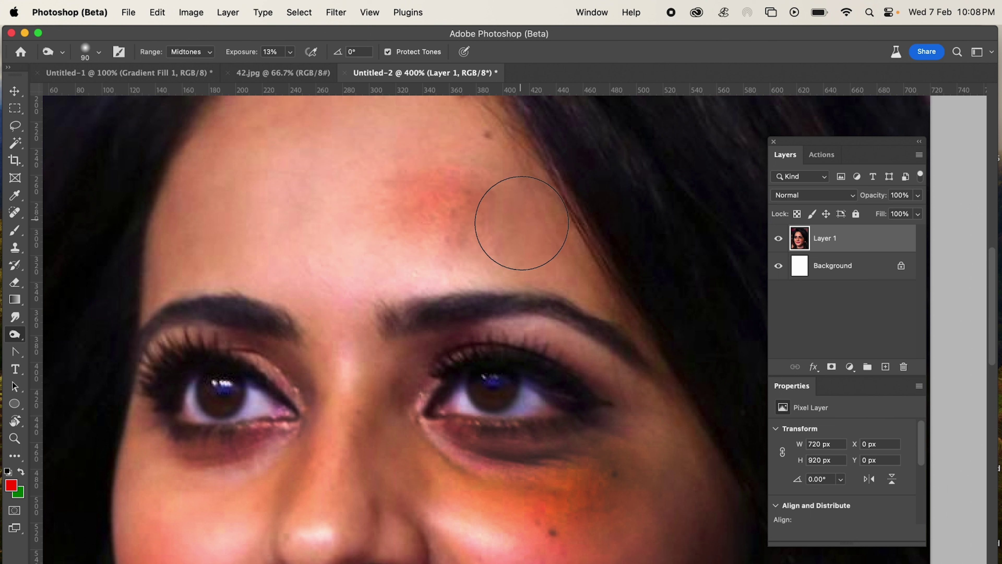
scroll(380, 284, "down", 1)
scroll(381, 284, "left", 1)
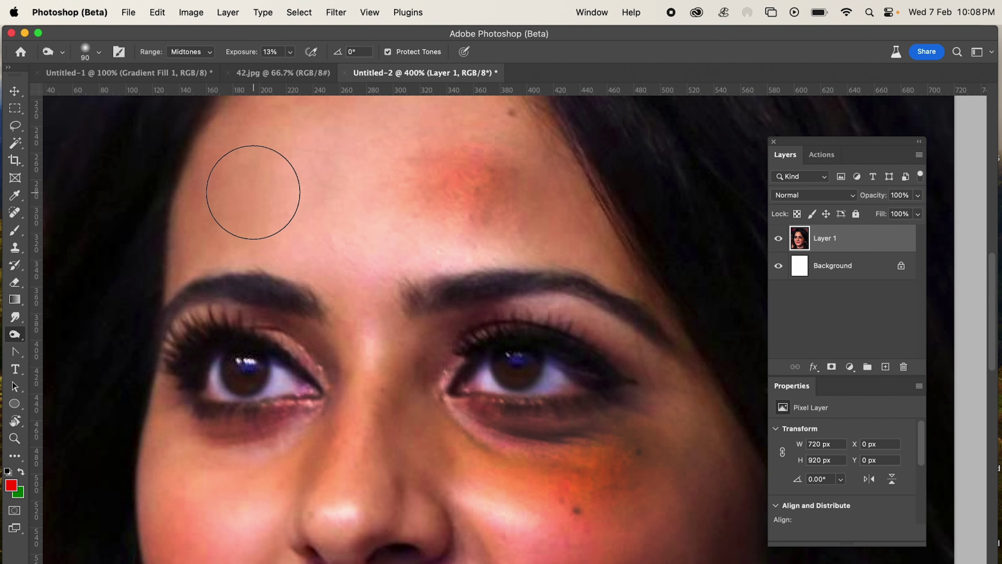
- Lighten the bridge of the nose from between the eyebrows downward with the Dodge tool at 50% exposure
right_click(18, 338)
left_click(44, 338)
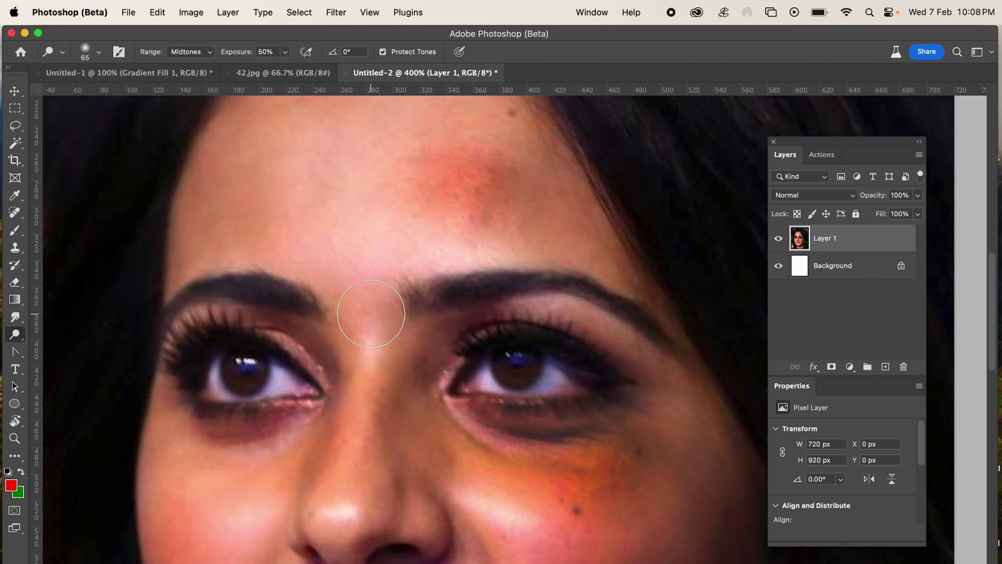
left_click_drag(371, 313, 336, 436)
left_click_drag(365, 352, 328, 519)
scroll(324, 515, "down", 5)
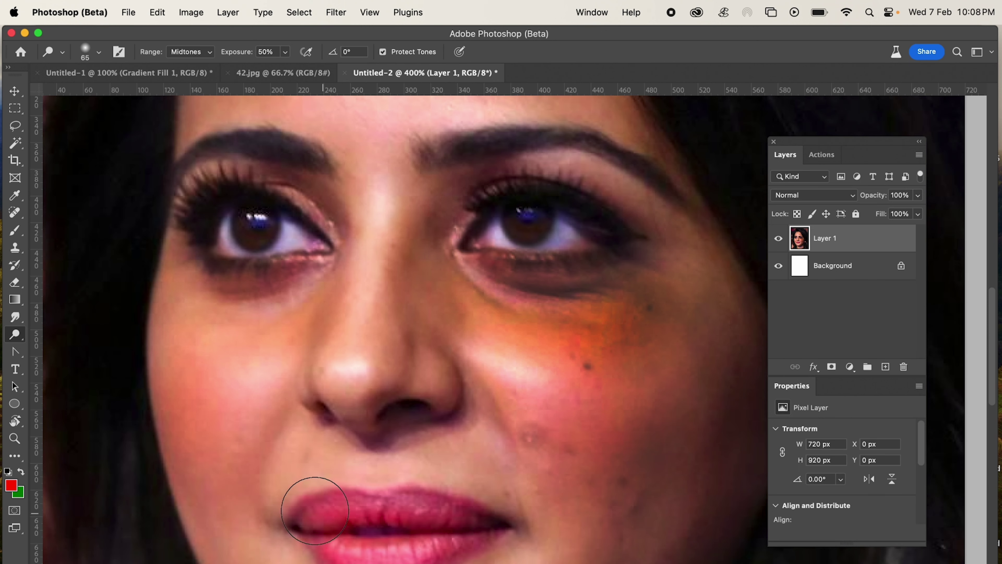
scroll(340, 351, "down", 2)
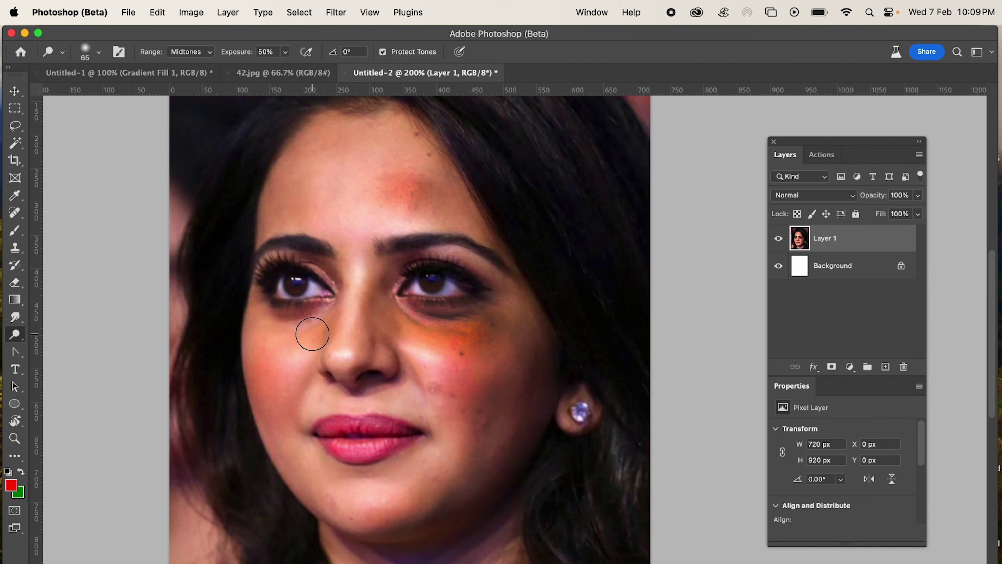
- Activate the Pen tool and close the retouched portrait document Untitled-2 without saving
left_click(15, 352)
right_click(15, 353)
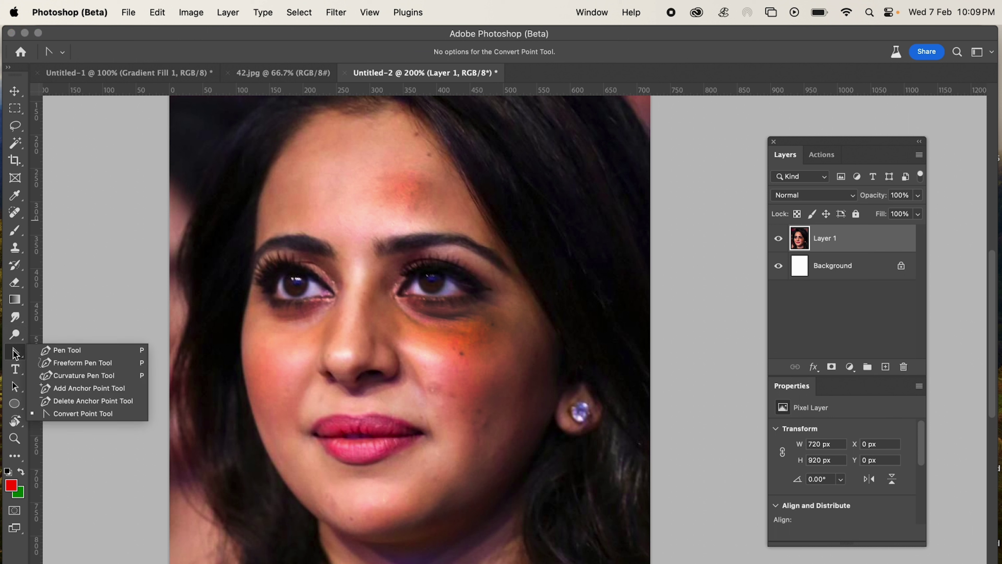
left_click(47, 348)
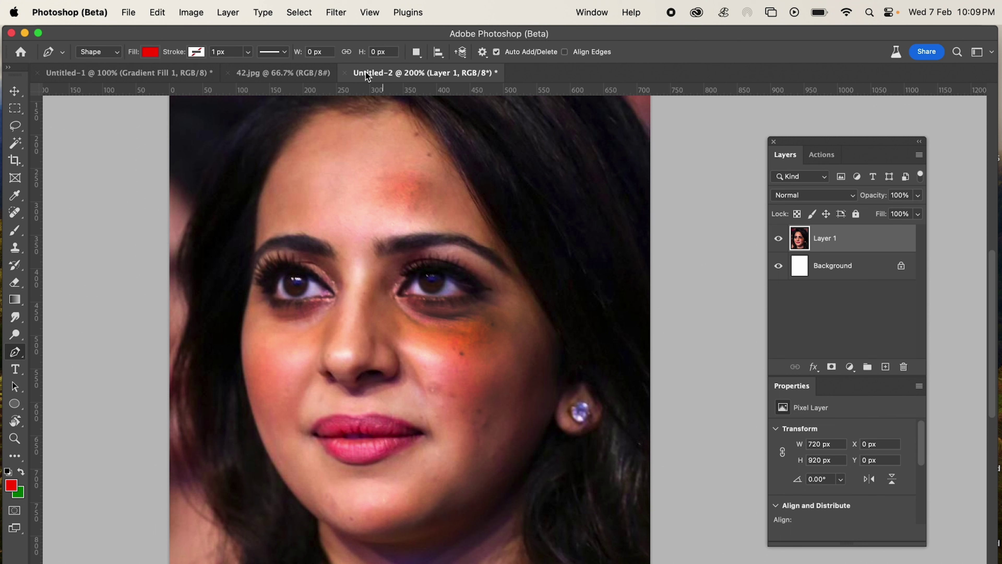
left_click(344, 72)
left_click(530, 264)
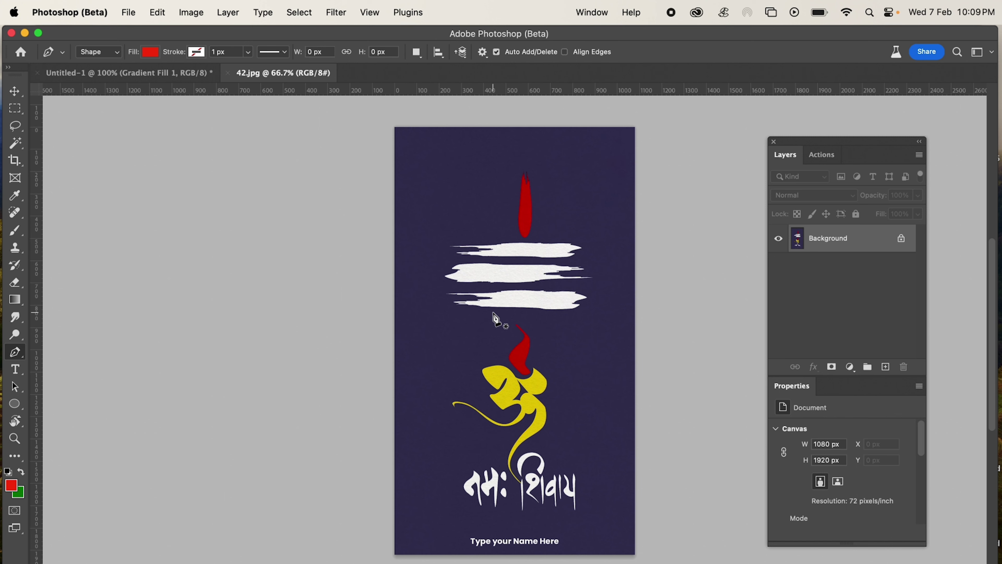
- Draw a closed red-filled Pen shape about 123 by 353 px around the red vertical mark above the white stripes in 42.jpg
key("super+equal")
key("super+equal")
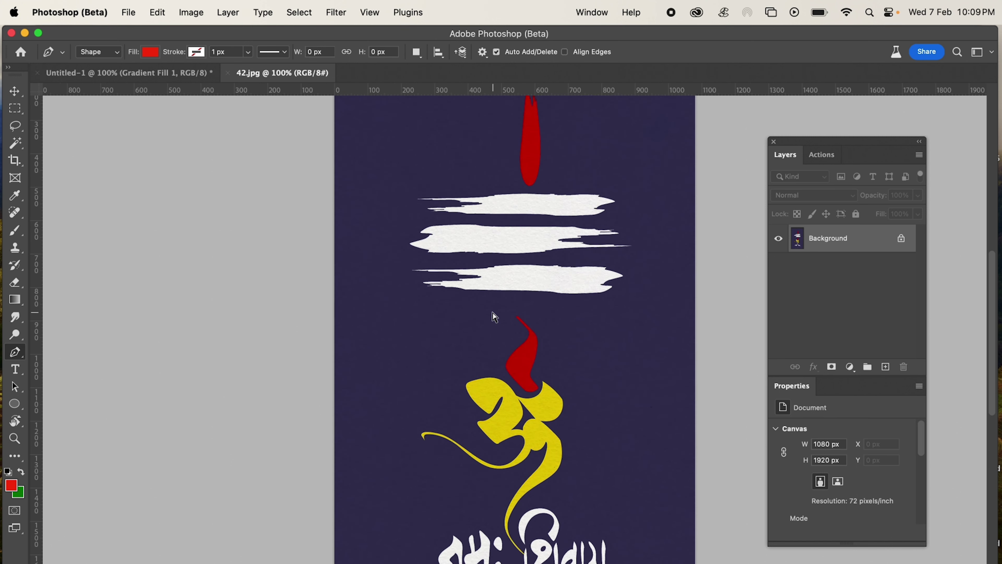
scroll(496, 318, "up", 10)
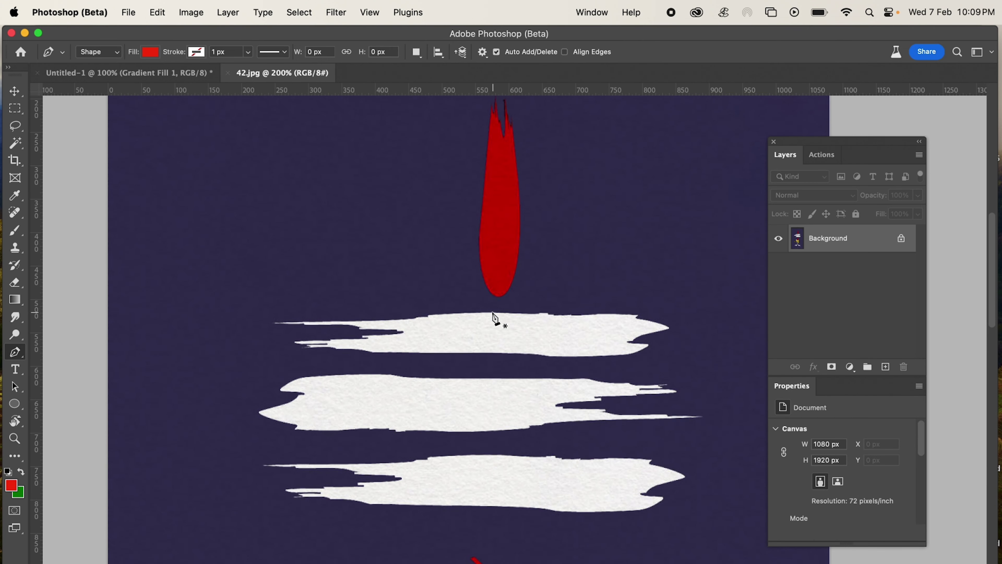
left_click(475, 133)
left_click(460, 258)
left_click(467, 352)
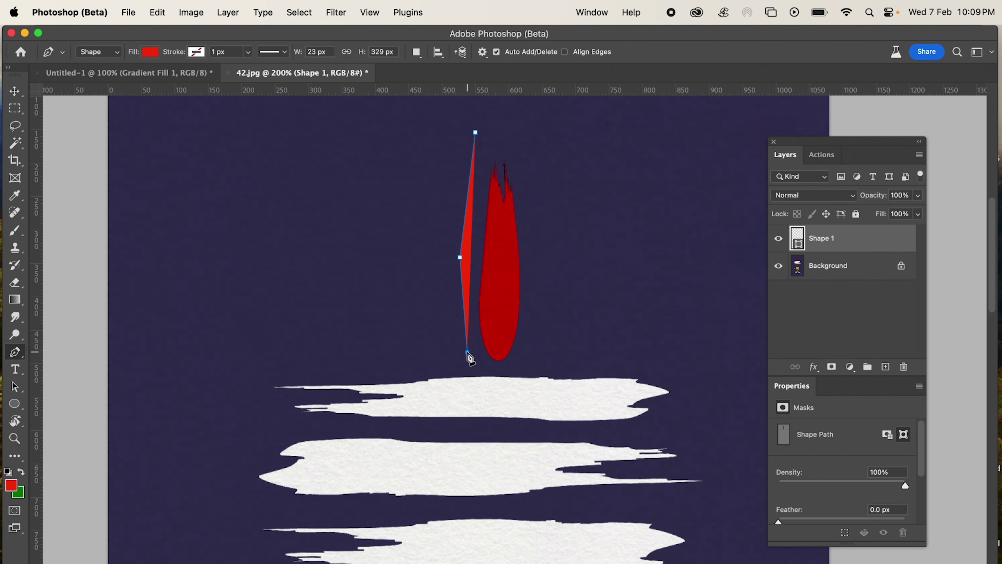
left_click(492, 368)
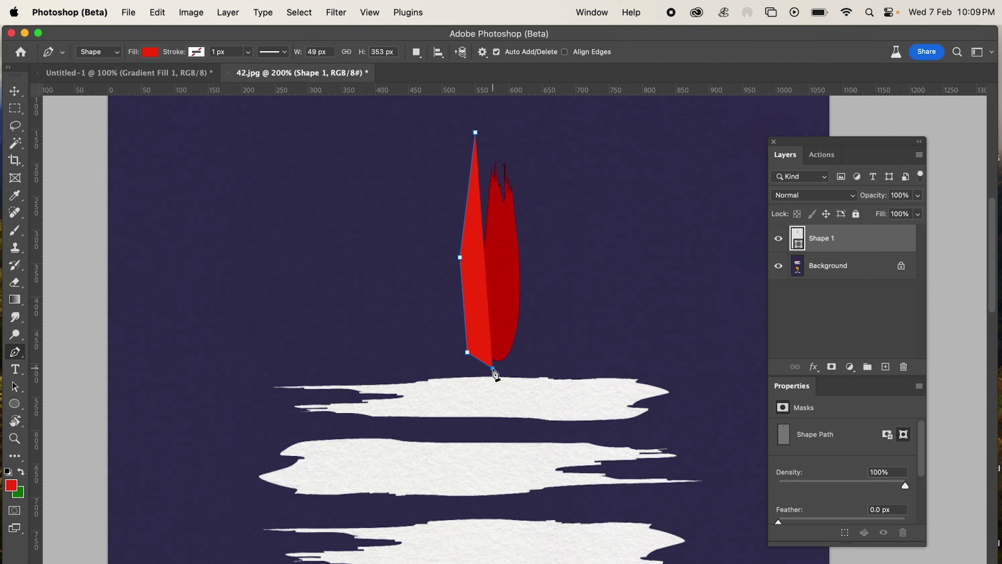
left_click(521, 363)
left_click(542, 314)
left_click(541, 228)
left_click(533, 150)
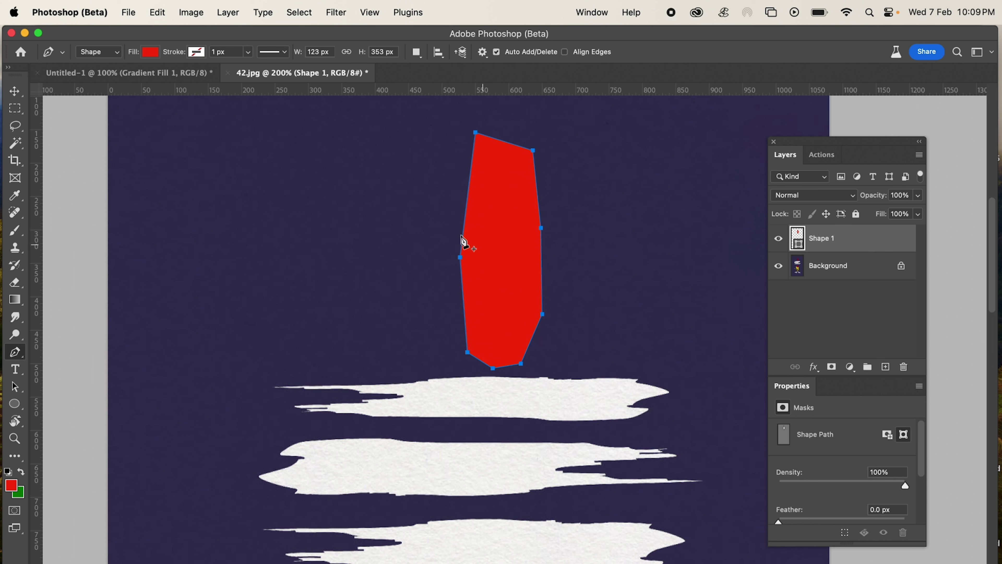
- Switch the Pen tool to Path mode and hide the Shape 1 layer
left_click(120, 56)
left_click(106, 65)
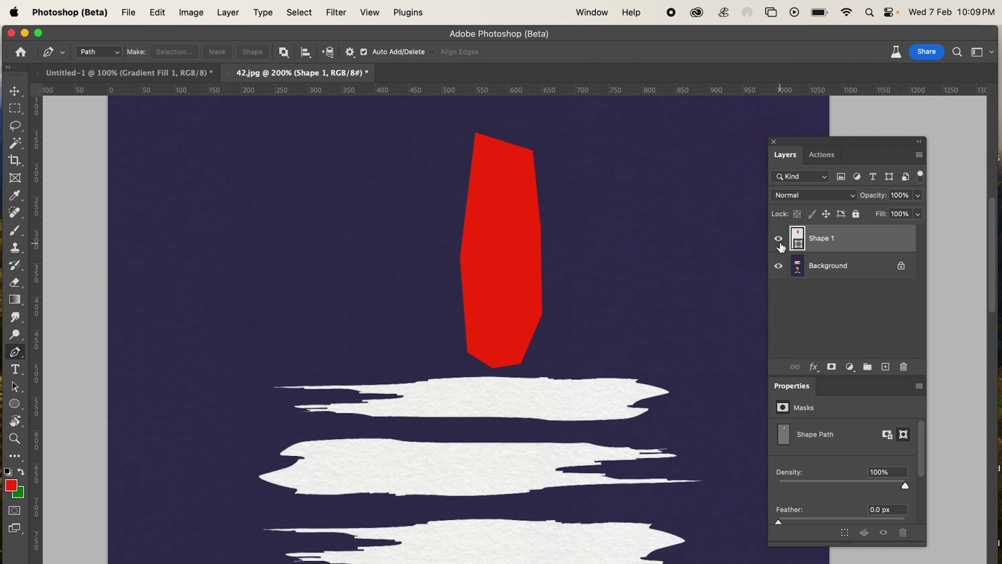
left_click(779, 242)
- Draw a closed Pen path around the red vertical mark above the white stripes and convert it to a selection
left_click(483, 143)
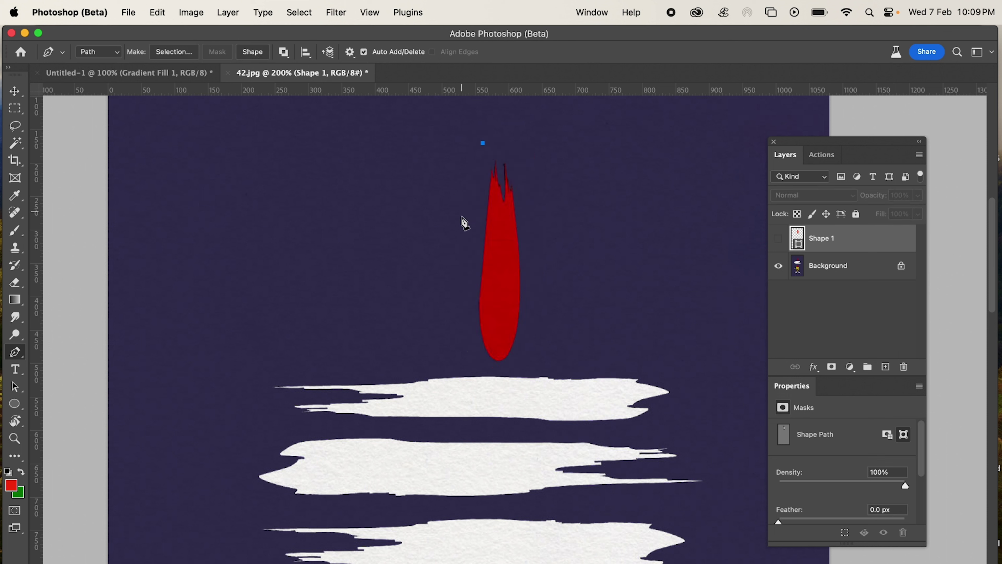
left_click(463, 226)
left_click(463, 306)
left_click(469, 347)
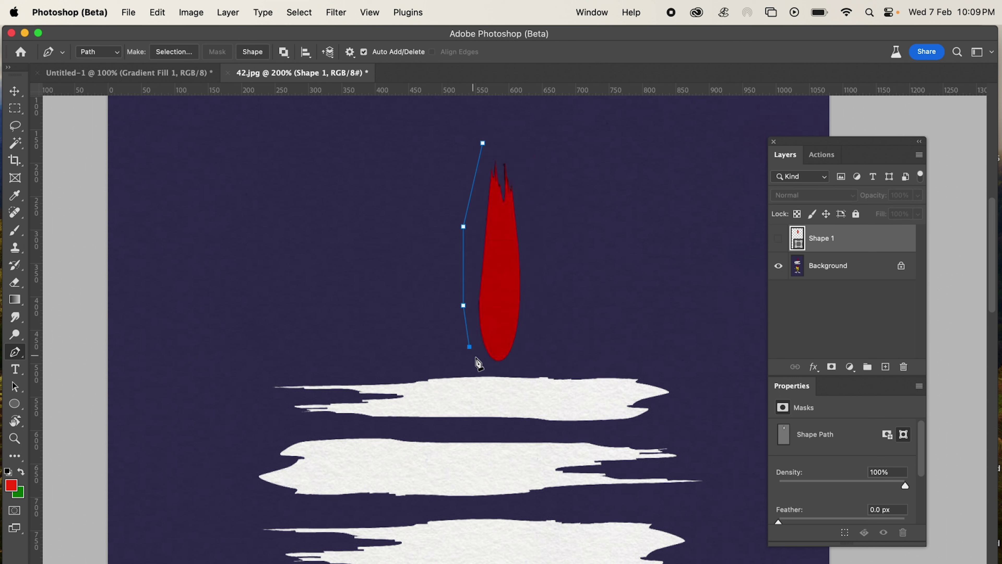
left_click(505, 370)
left_click(525, 350)
left_click(541, 244)
left_click(517, 155)
left_click(483, 143)
key("super+Return")
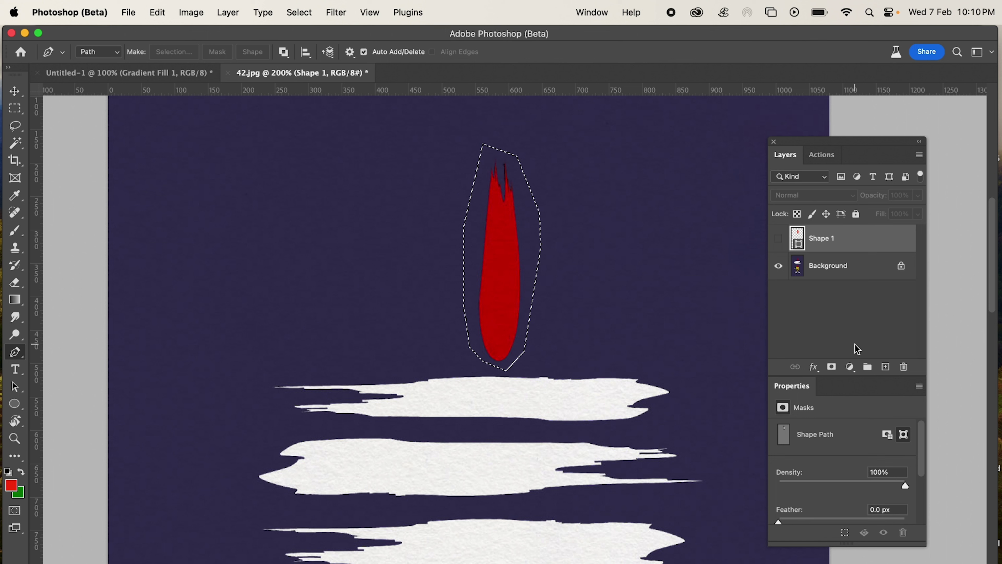
- Cut the selected red mark from the Background onto a new layer and hide that layer to inspect the filled gap
left_click(803, 274)
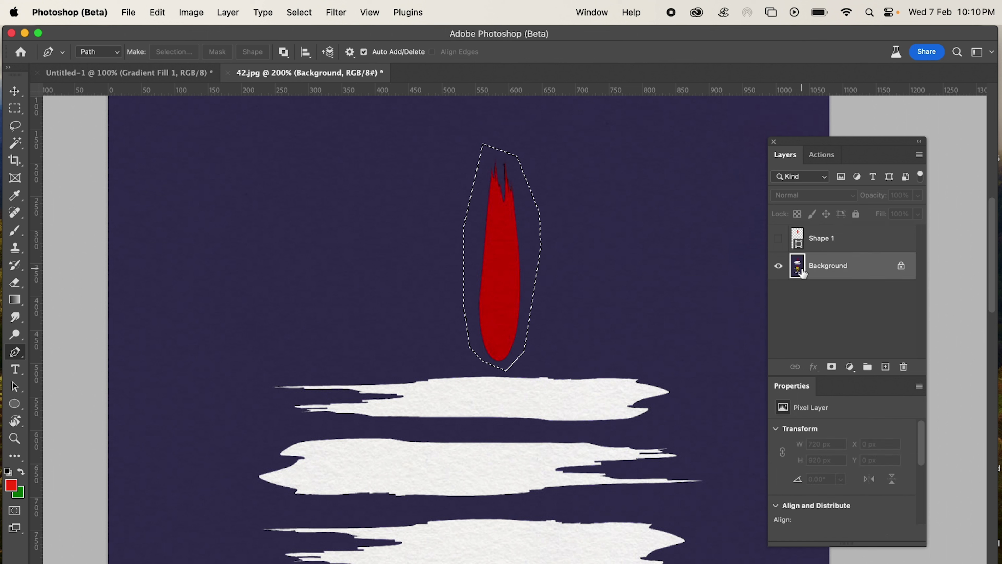
key("super+j")
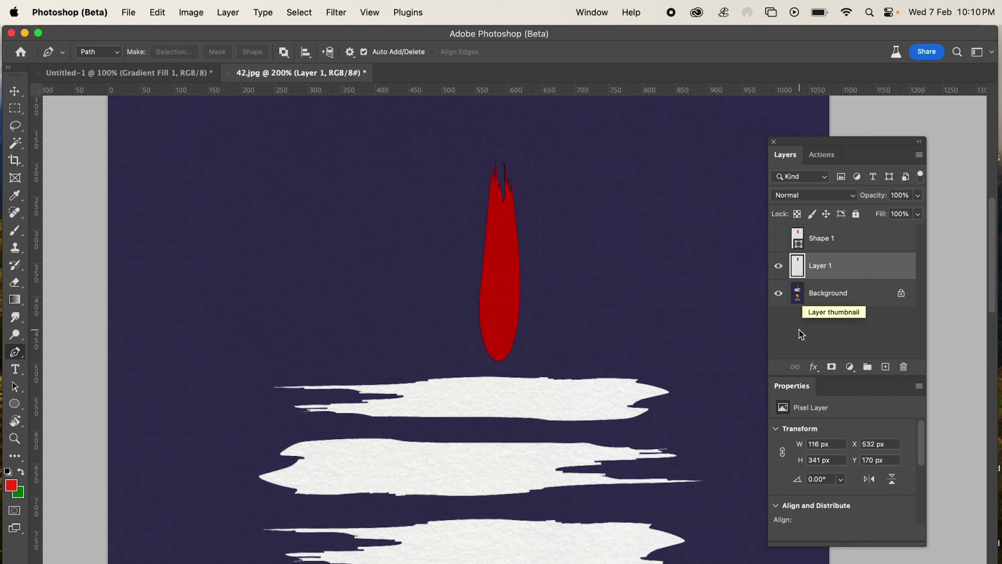
left_click(779, 266)
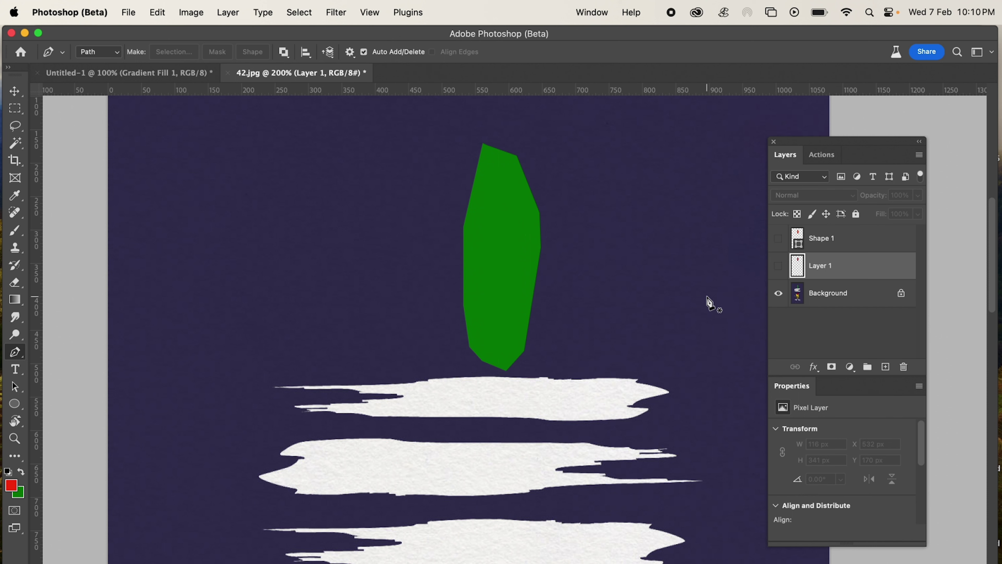
scroll(711, 304, "down", 3)
scroll(710, 304, "right", 3)
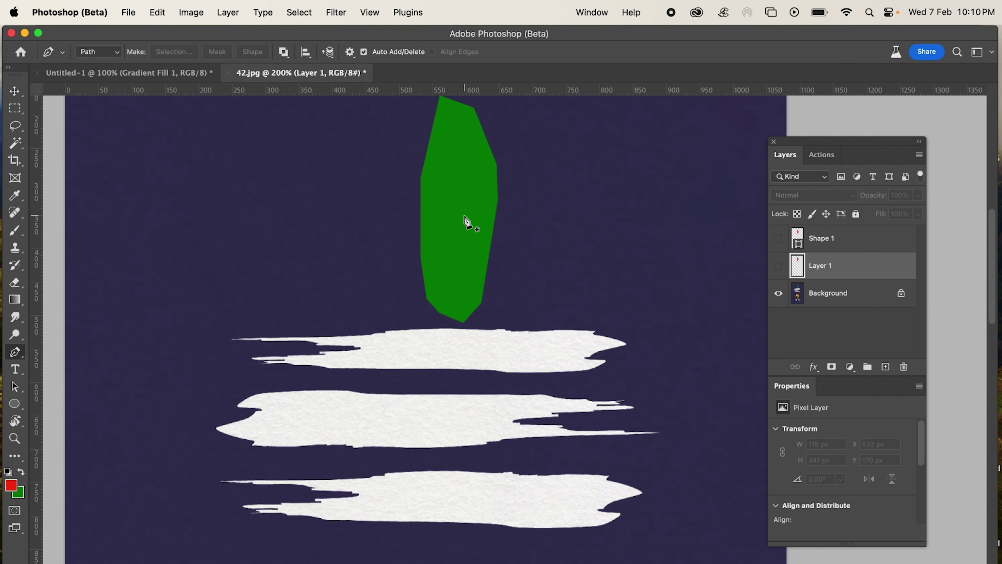
scroll(470, 231, "up", 2)
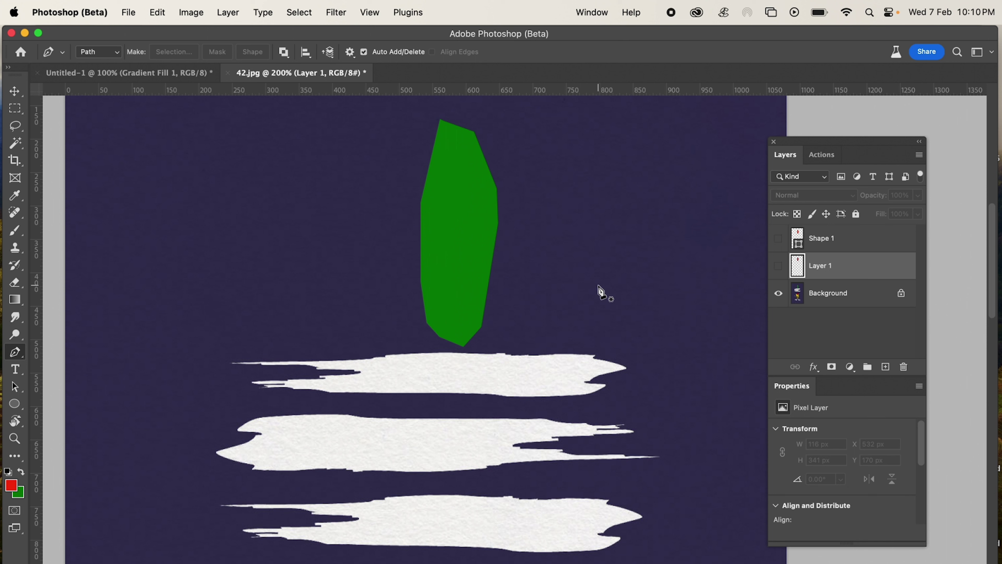
- Set the background colour to white
left_click(18, 491)
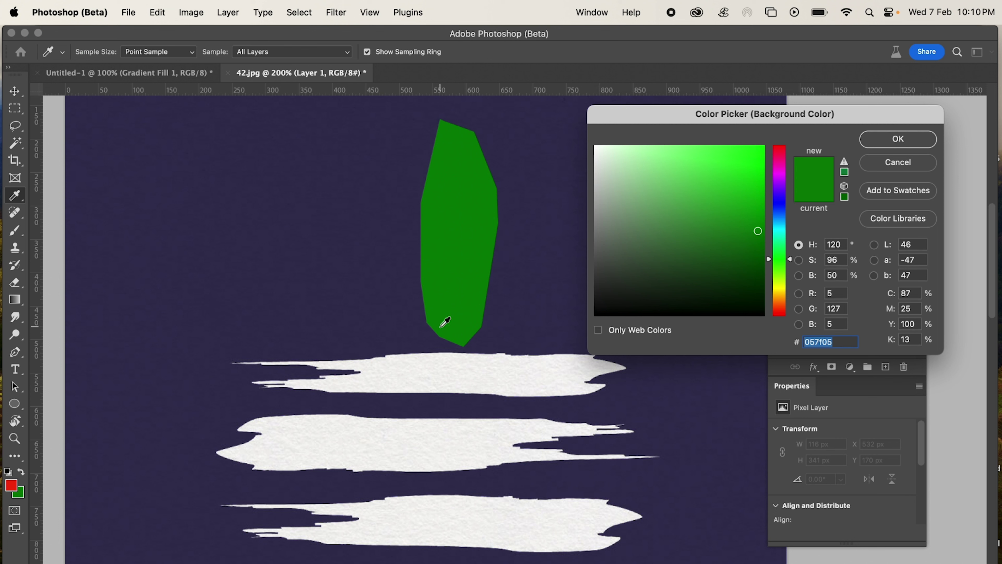
left_click_drag(627, 172, 577, 137)
left_click(868, 138)
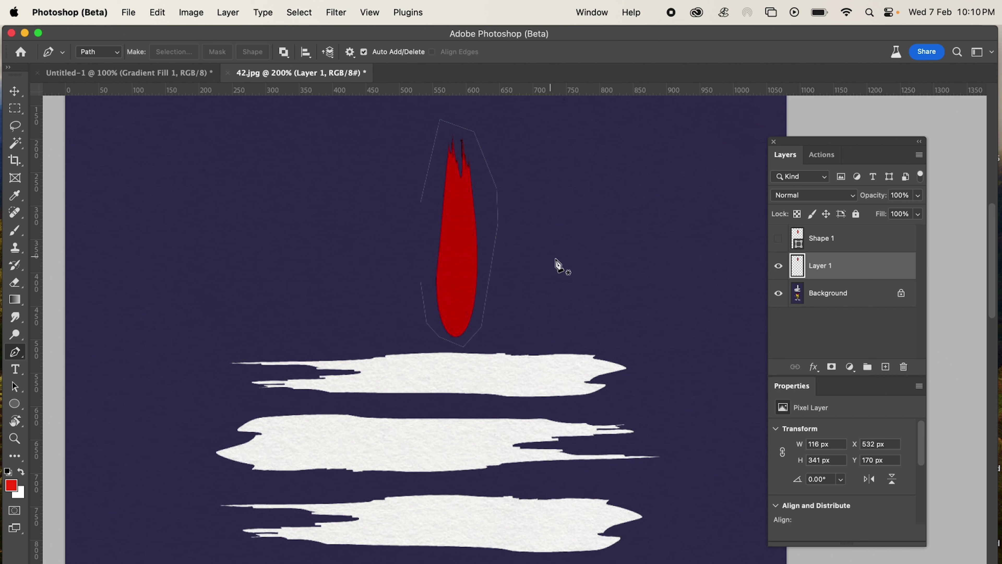
- Hide the layer holding the cut-out red mark to check the gap, and undo the cut from the Background
left_click(778, 265)
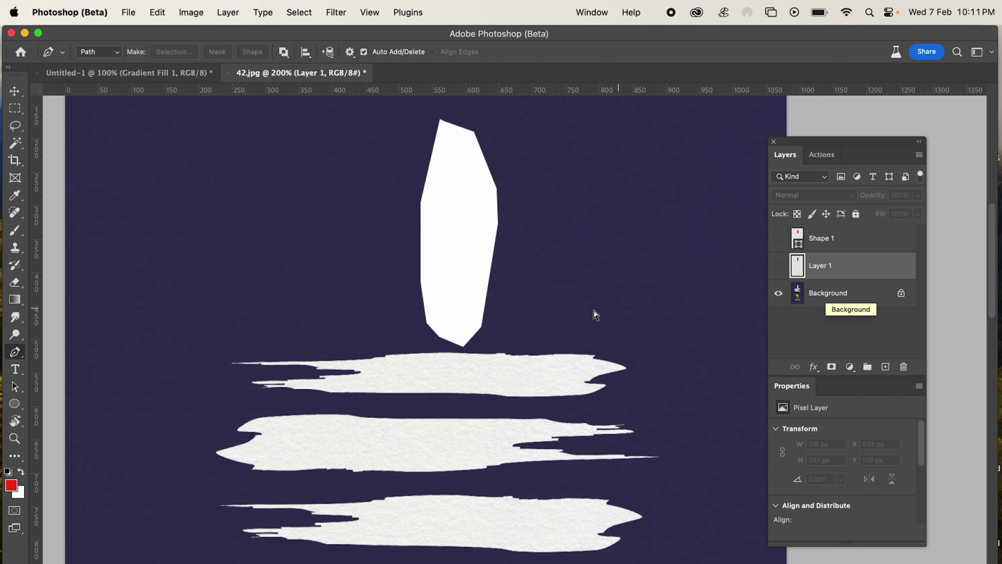
key("super+z")
key("super+z")
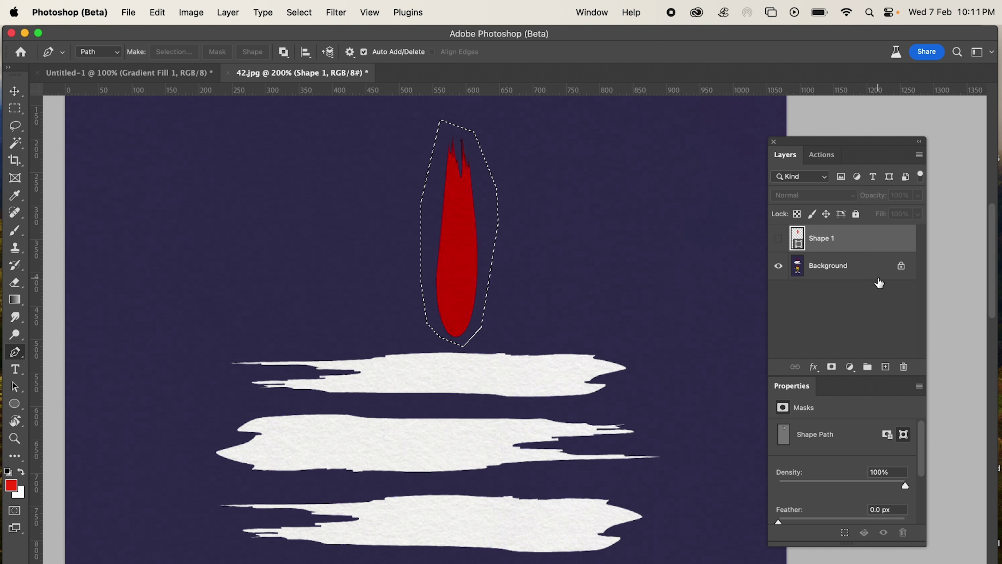
- Convert the Background to a regular layer named Layer 0, and cut the selected red mark onto a new hidden layer
double_click(844, 266)
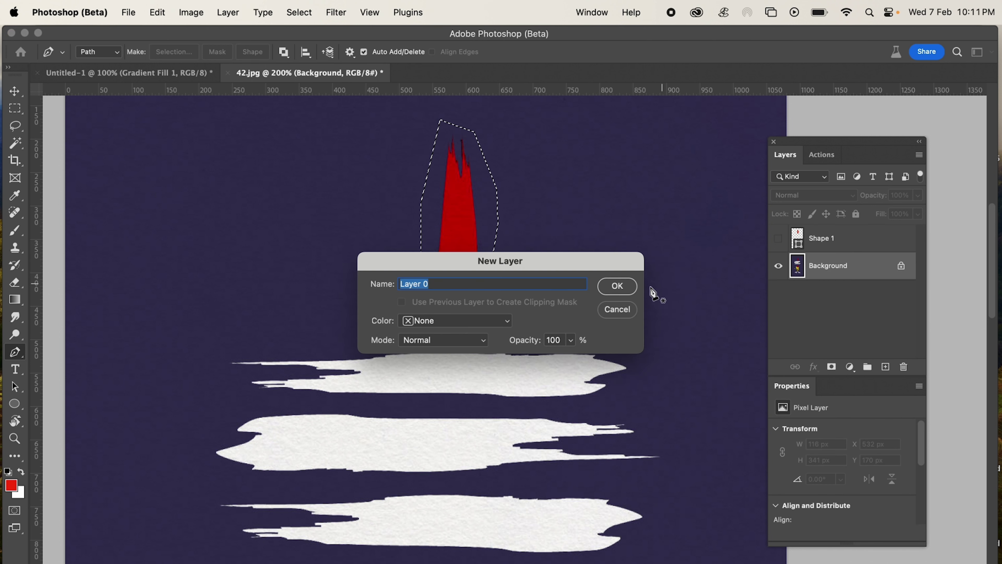
left_click(628, 287)
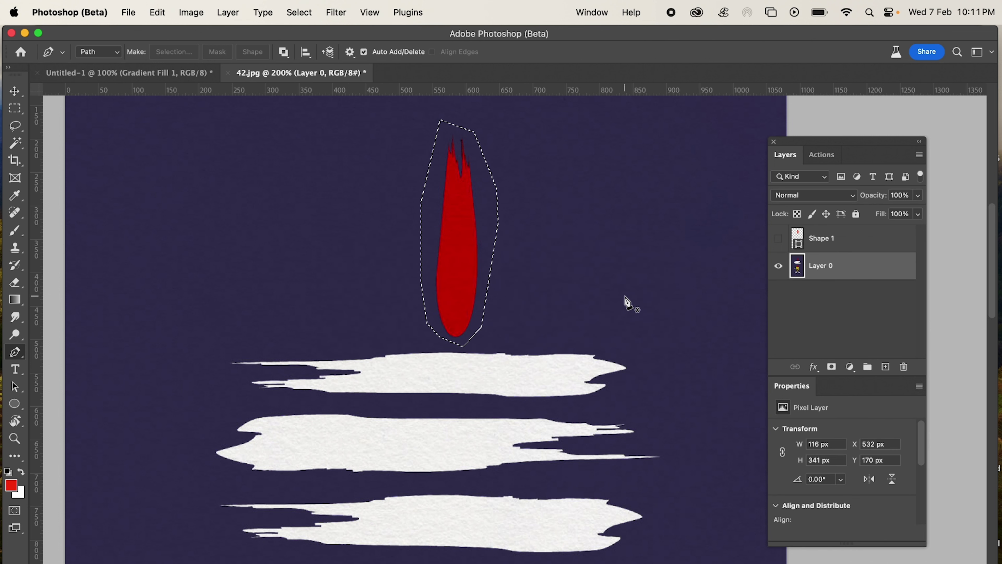
key("super+alt+shift+n")
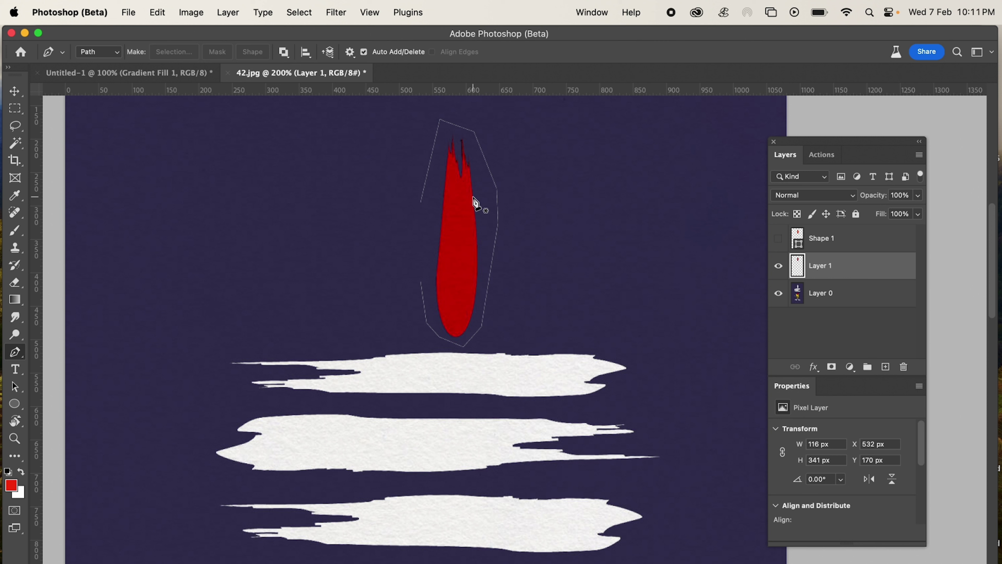
left_click(779, 270)
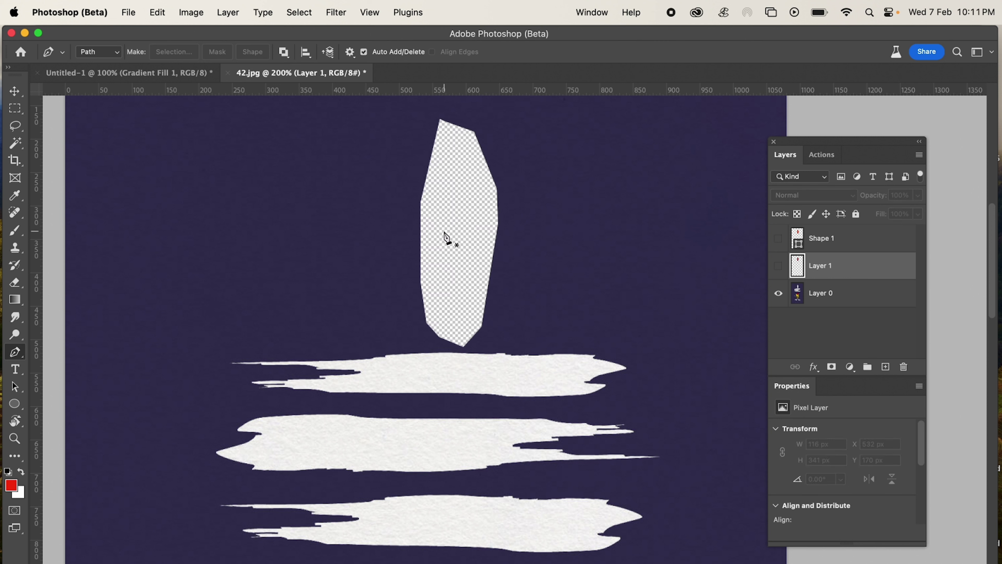
- Add a new layer beneath Layer 0 and fill it with the navy sampled from the artwork's background
left_click(886, 367)
left_click_drag(846, 277, 834, 339)
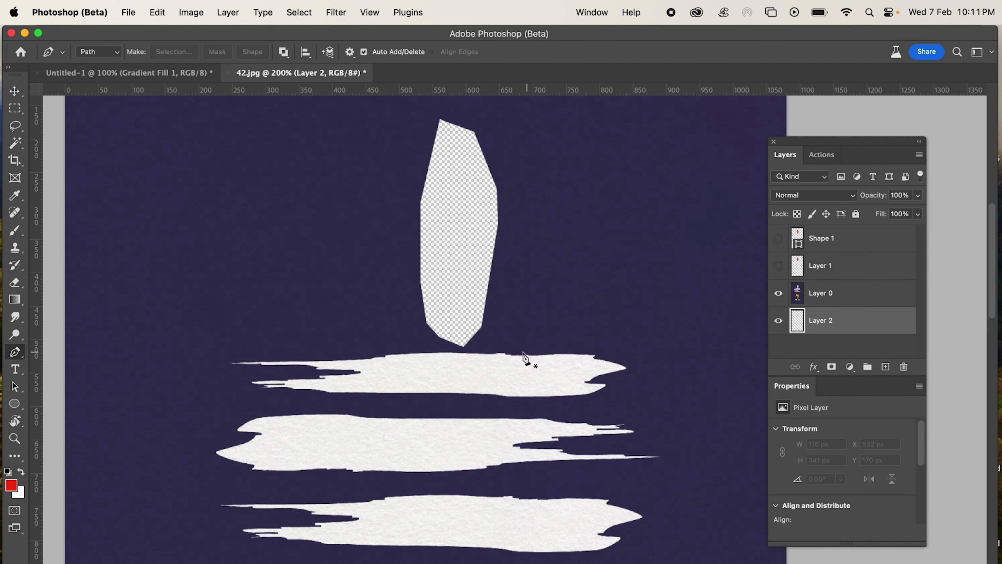
key("i")
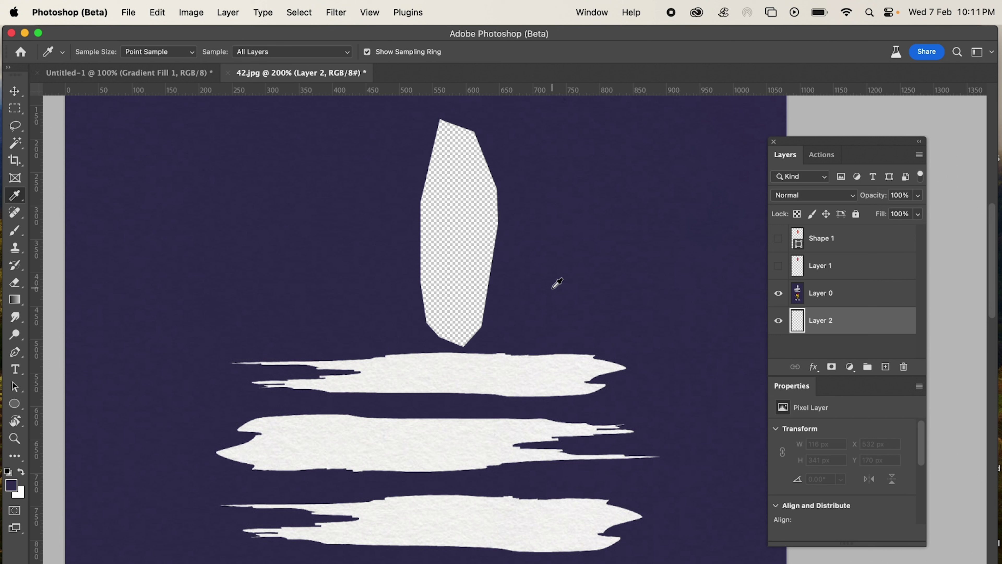
key("alt+BackSpace")
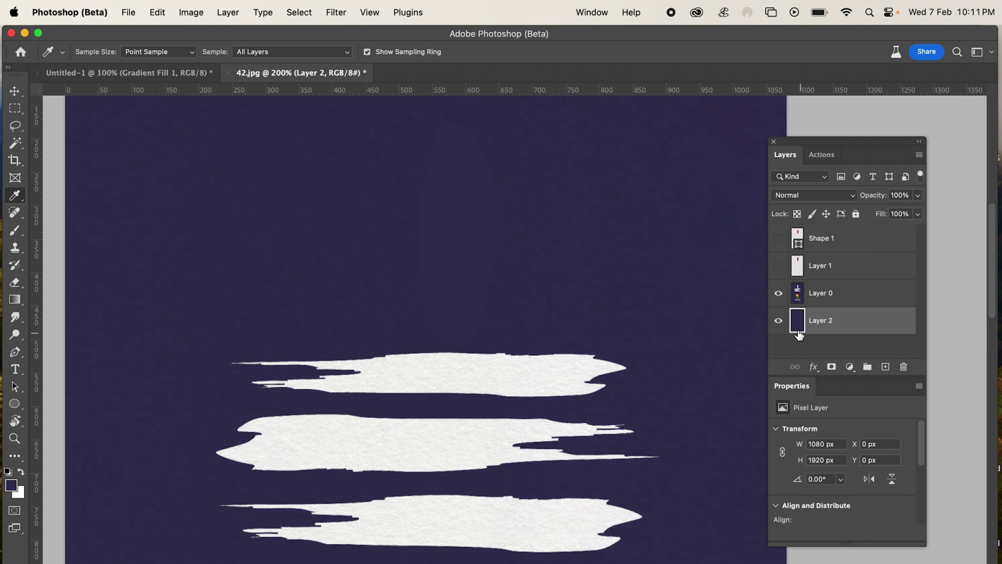
- Show Layer 1 and move its red mark down over the upper two white stripes
left_click(797, 273)
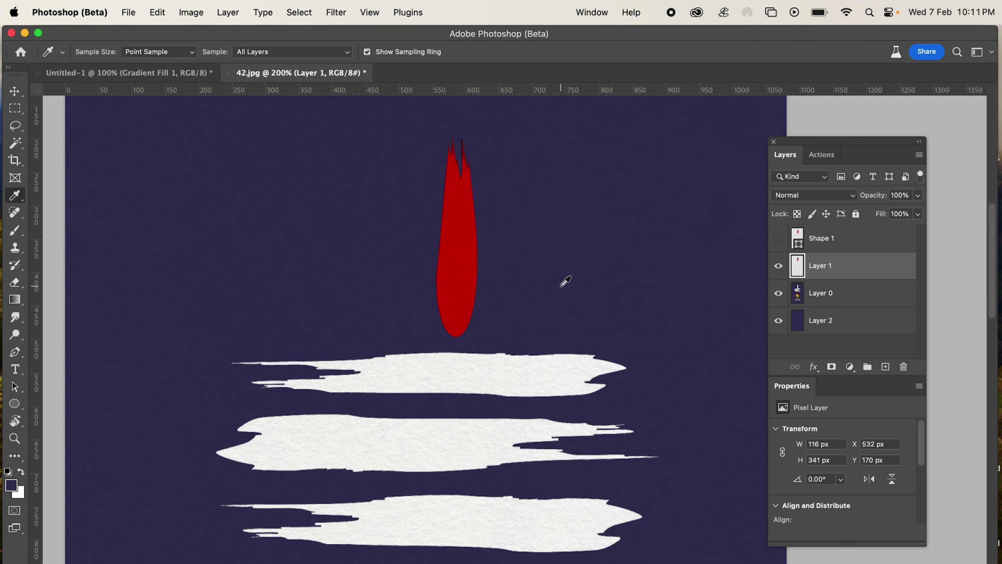
key("v")
left_click_drag(454, 279, 458, 252)
key("super+minus")
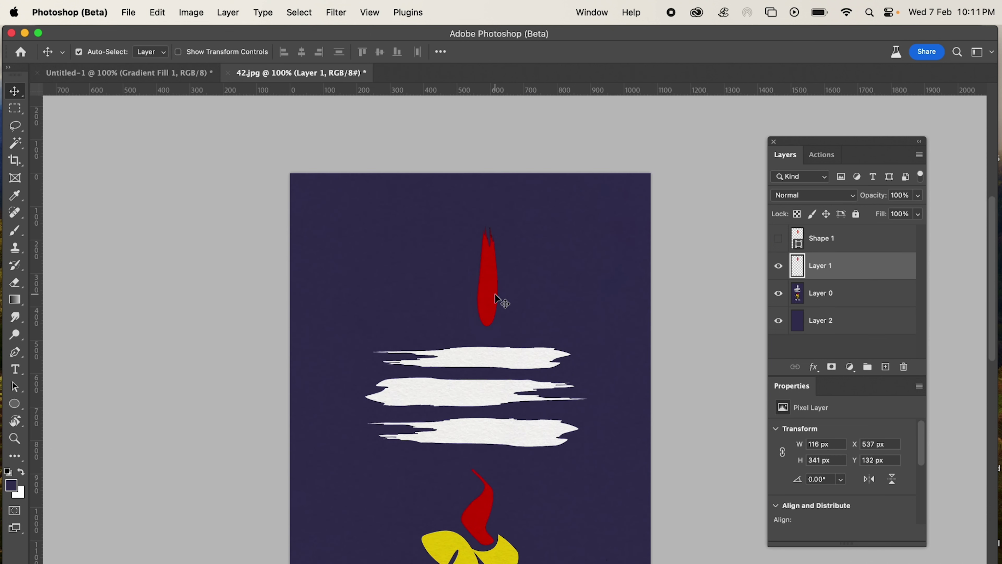
left_click_drag(491, 292, 476, 373)
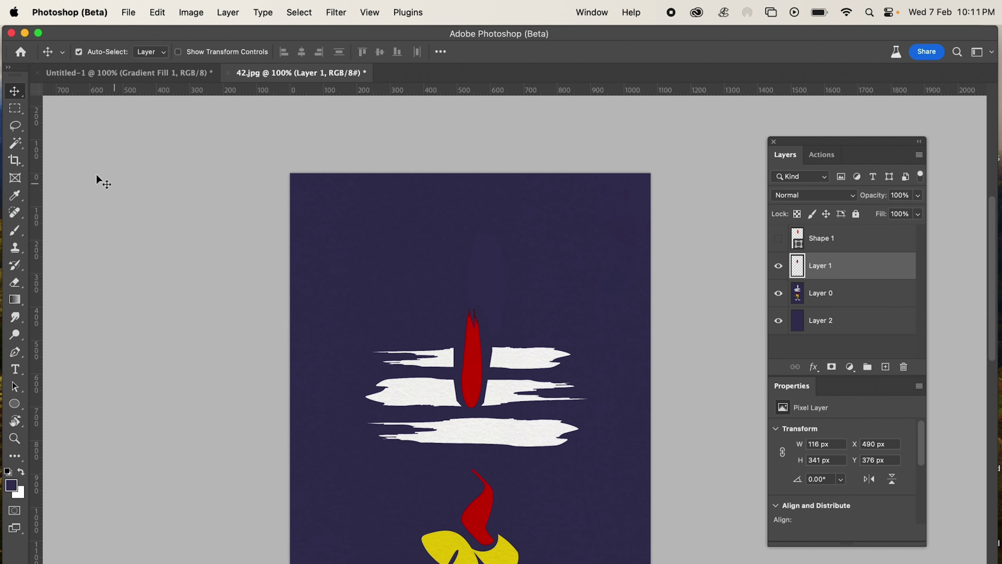
- Hide Layer 0 and Layer 2, and delete the navy surround of the red mark on Layer 1 using the Magic Wand
left_click(779, 293)
left_click(779, 321)
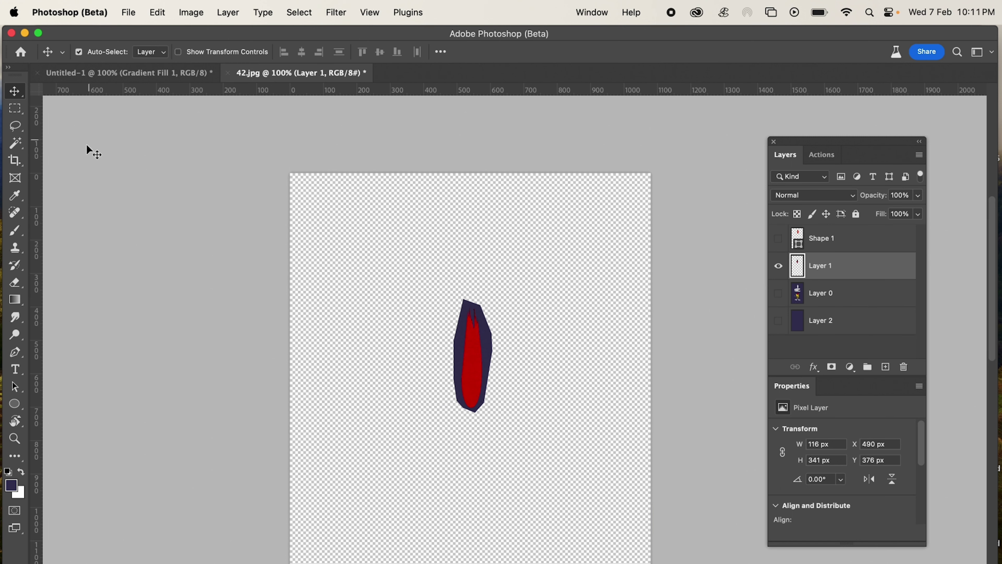
left_click(15, 143)
left_click(484, 333)
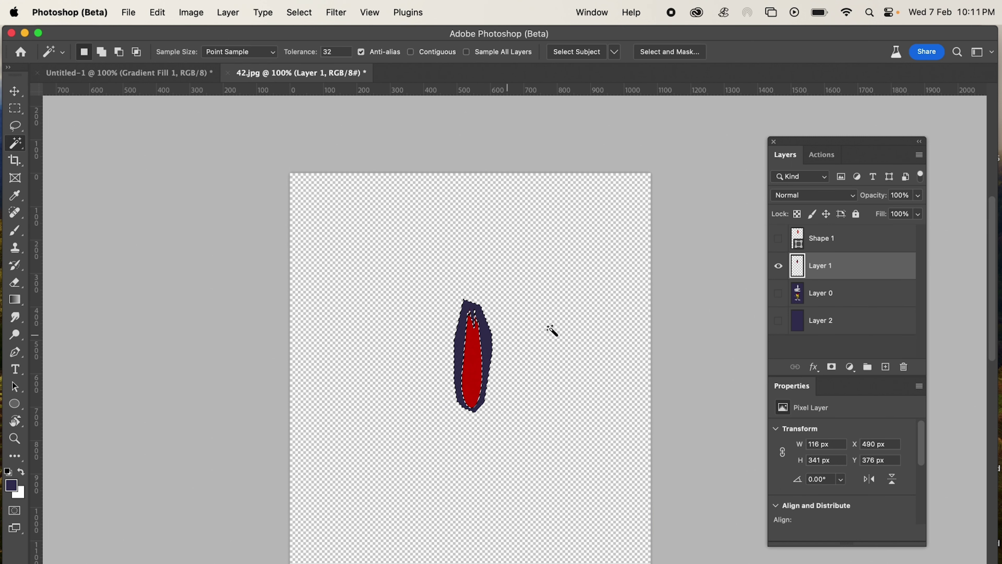
key("Delete")
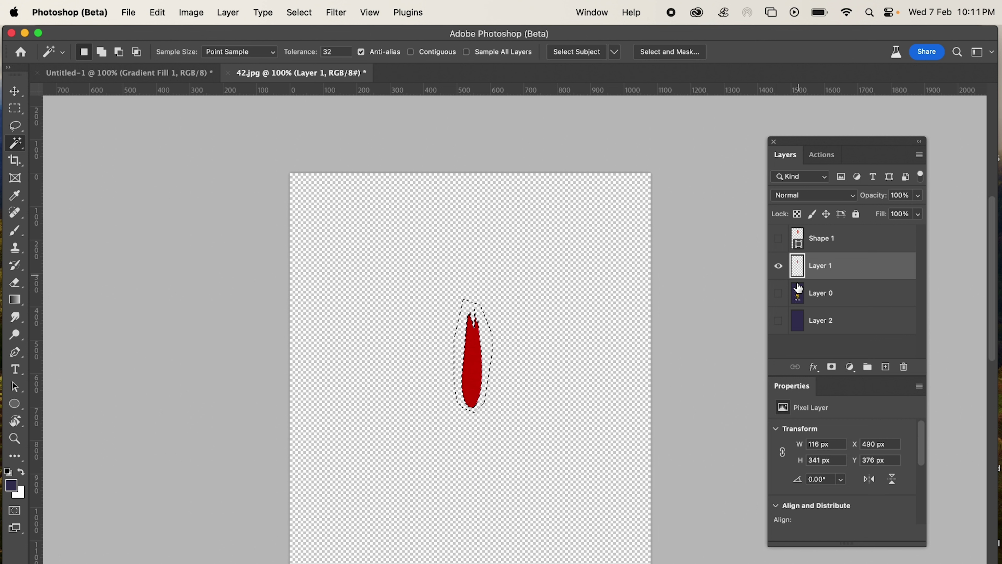
key("super+d")
- Show Layer 0 and Layer 2 again and nudge the red mark slightly down and right across the white stripes
left_click(779, 293)
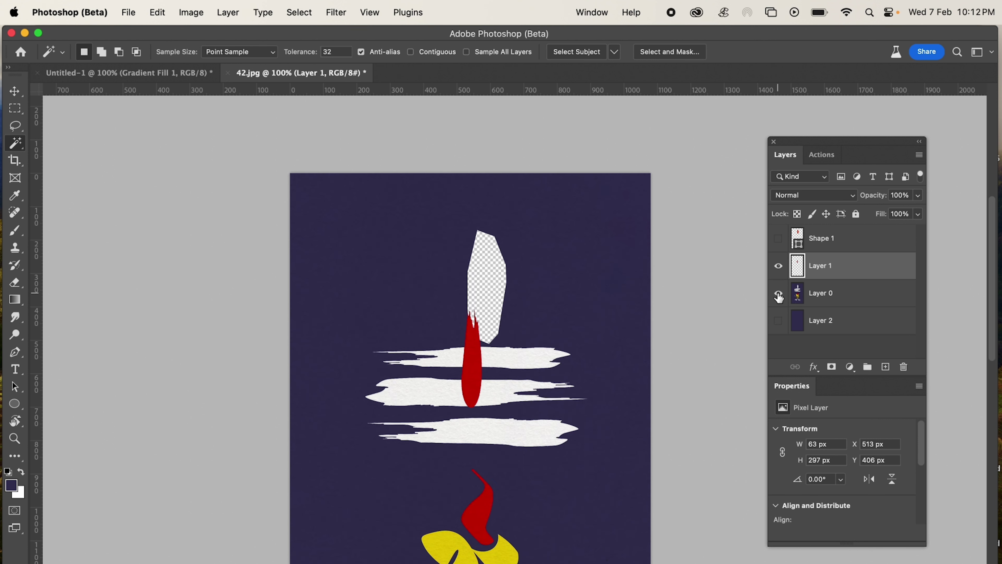
left_click(781, 331)
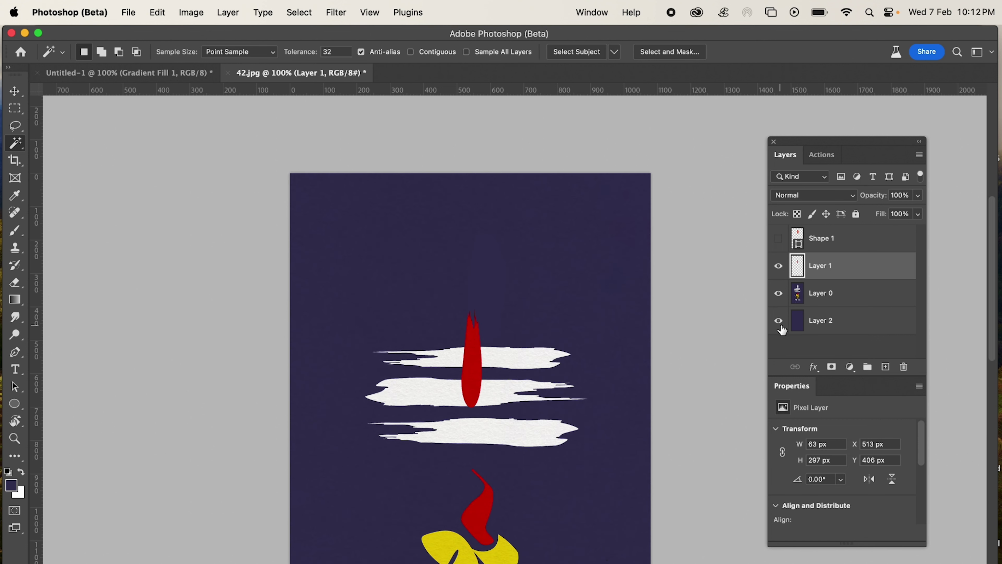
key("v")
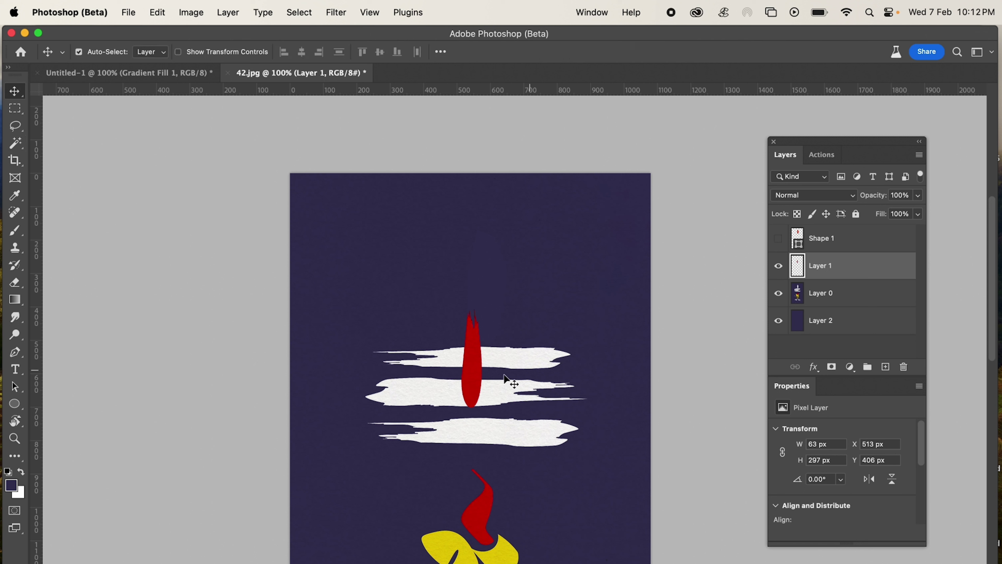
mouse_move(470, 374)
left_mouse_down()
mouse_move(474, 336)
mouse_move(472, 435)
mouse_move(472, 385)
left_mouse_up()
left_click(483, 501)
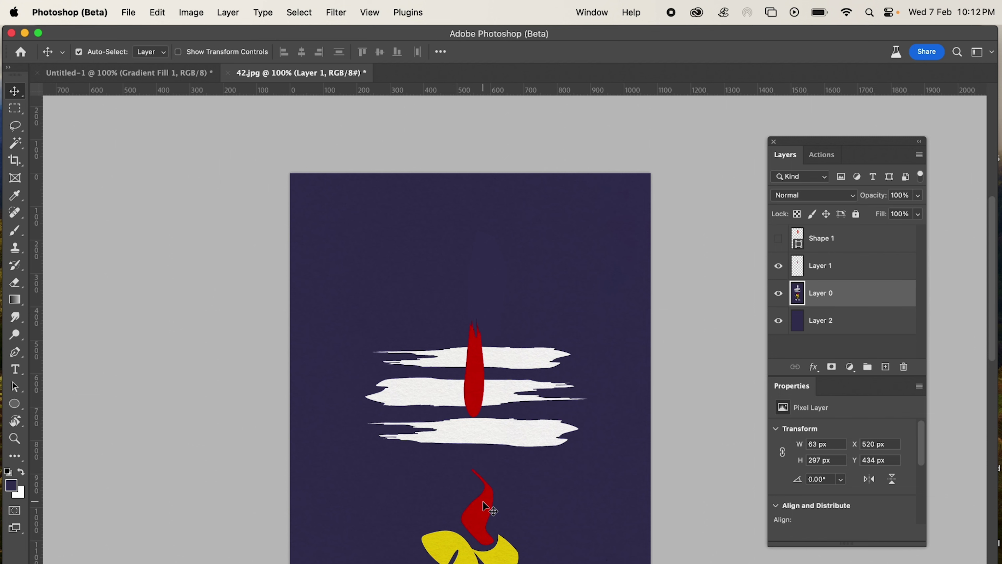
- Close 42.jpg without saving and activate the Custom Shape tool in Untitled-1
scroll(482, 501, "down", 5)
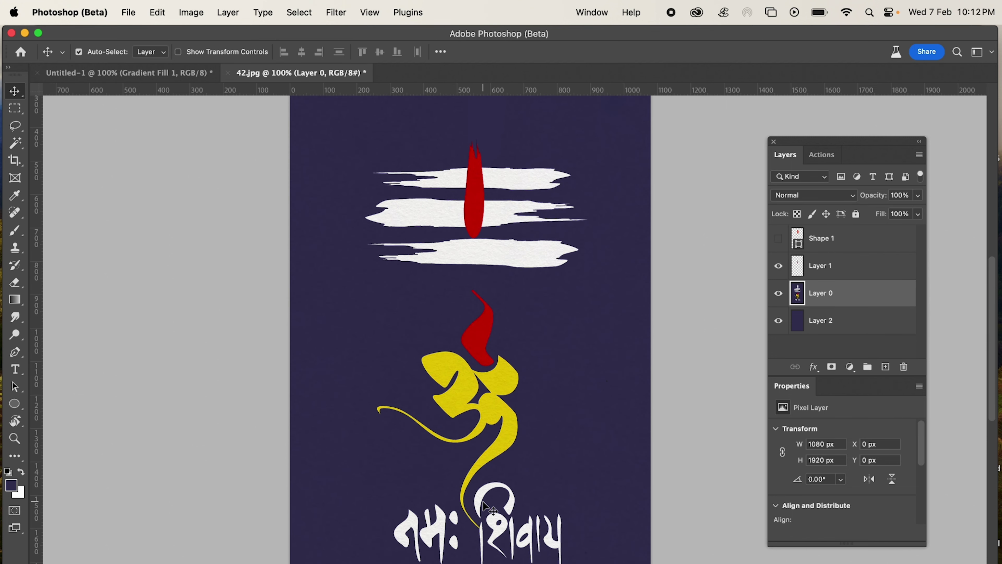
left_click(228, 73)
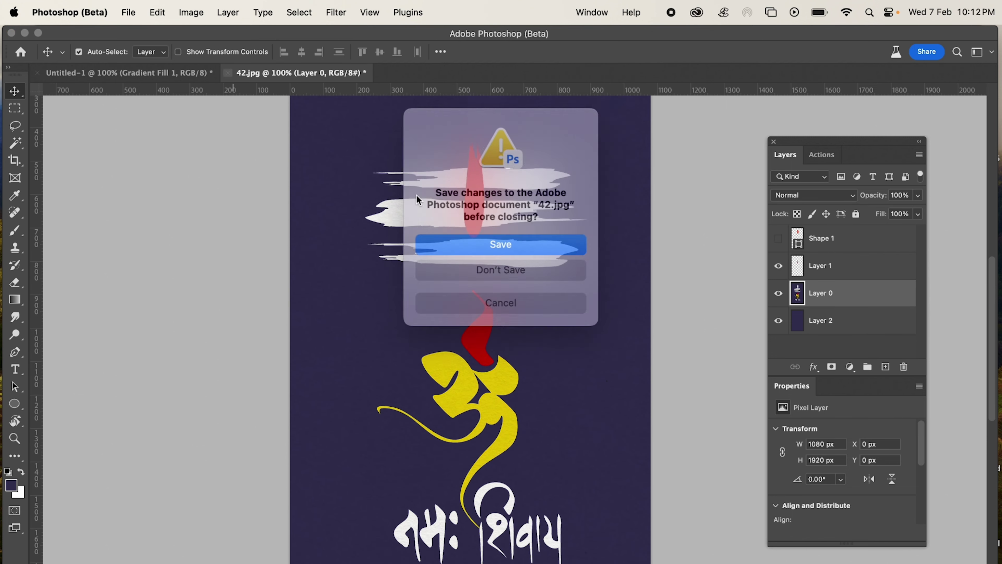
left_click(489, 268)
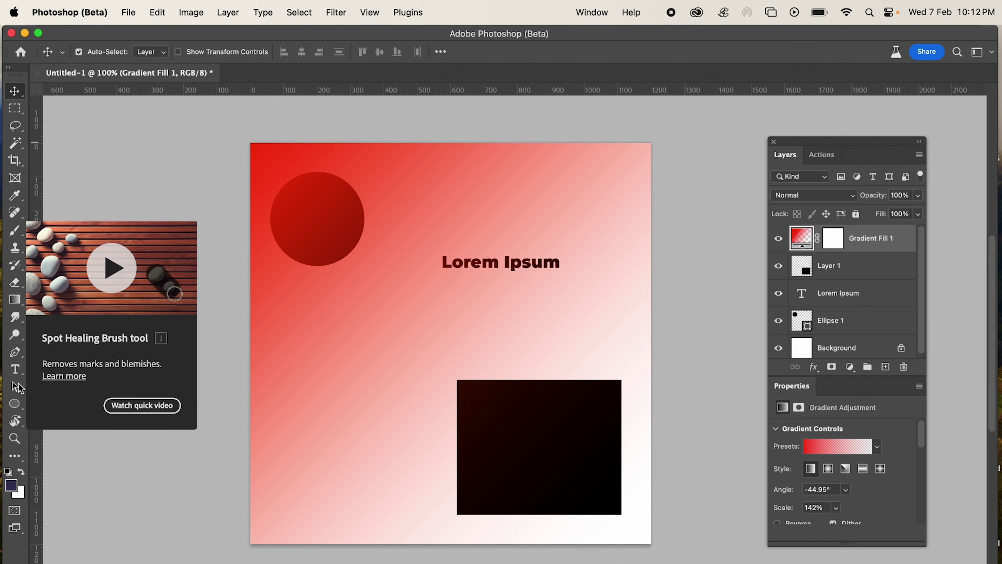
left_click(16, 413)
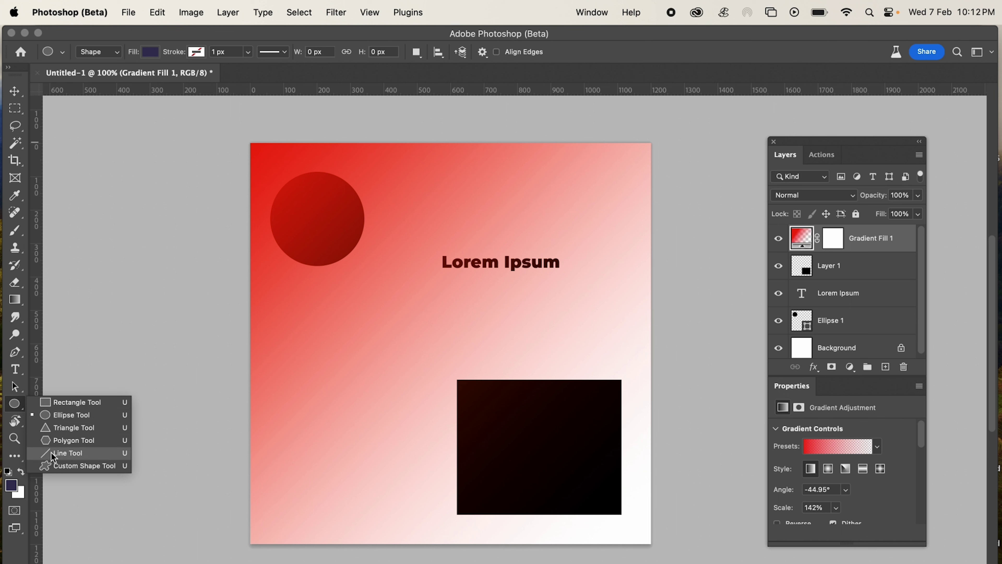
left_click(49, 473)
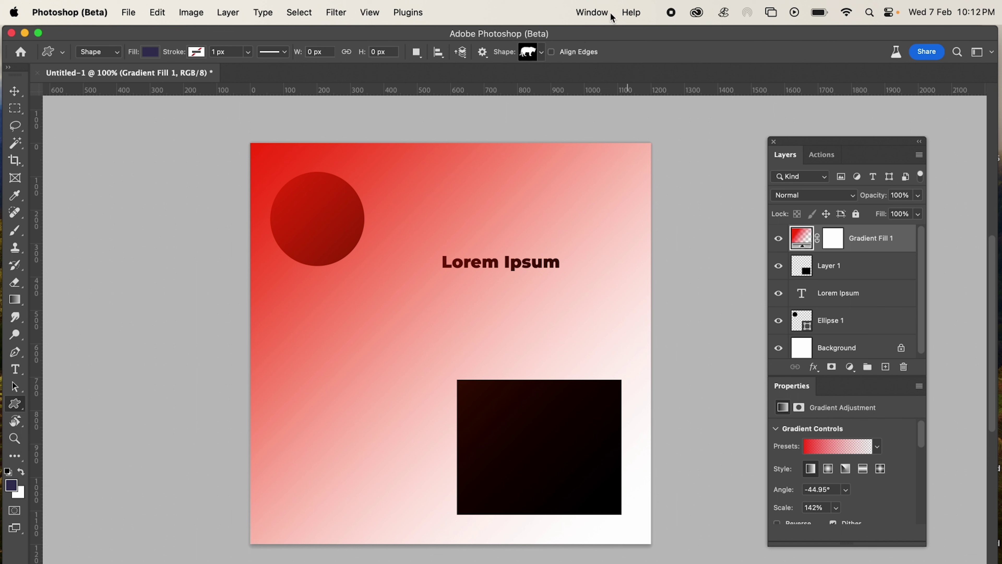
- Draw a lion custom shape from the Wild Animals set, about 415 × 295 px, below the circle
left_click(539, 60)
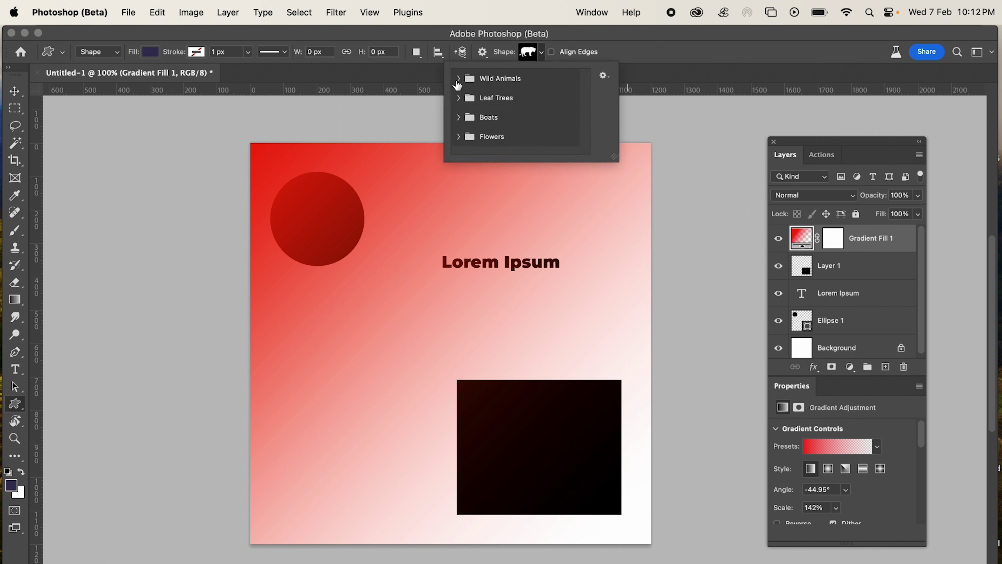
left_click(459, 80)
left_click(499, 105)
left_click(313, 320)
left_click_drag(309, 313, 447, 437)
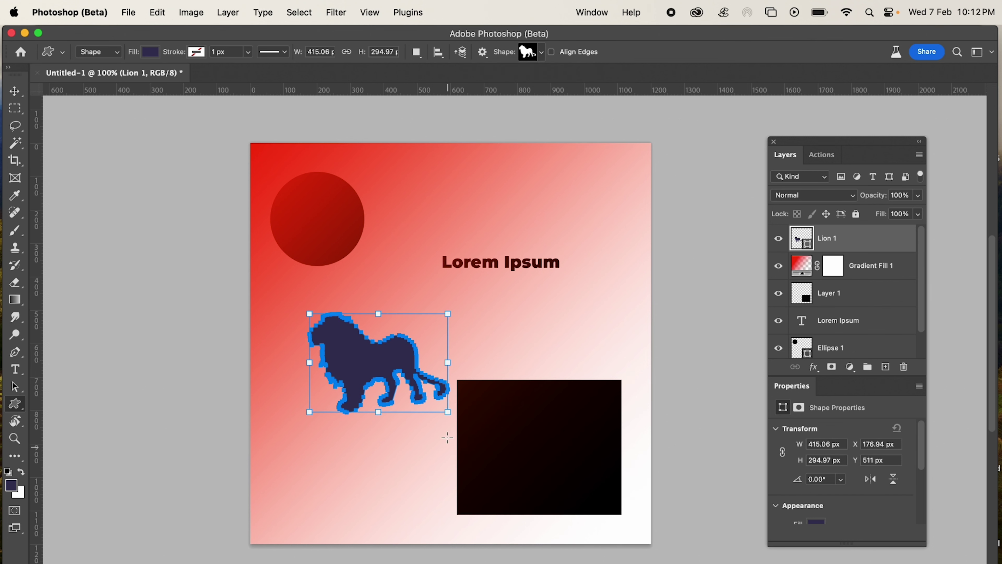
- Draw a sailboat custom shape from the Boats set, about 288 × 418 px, over the Lorem Ipsum text on the Lion 1 layer
left_click(542, 58)
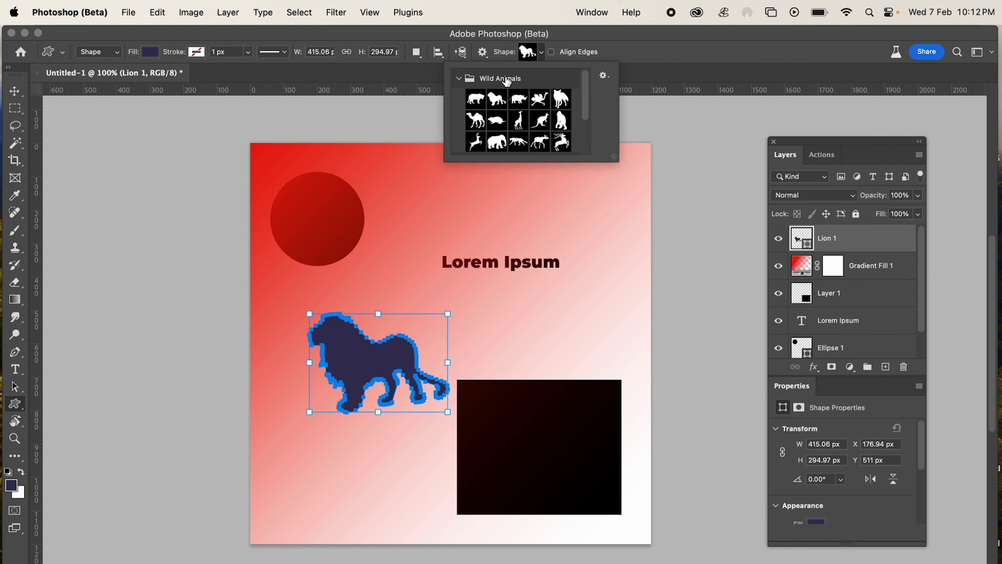
scroll(543, 106, "down", 3)
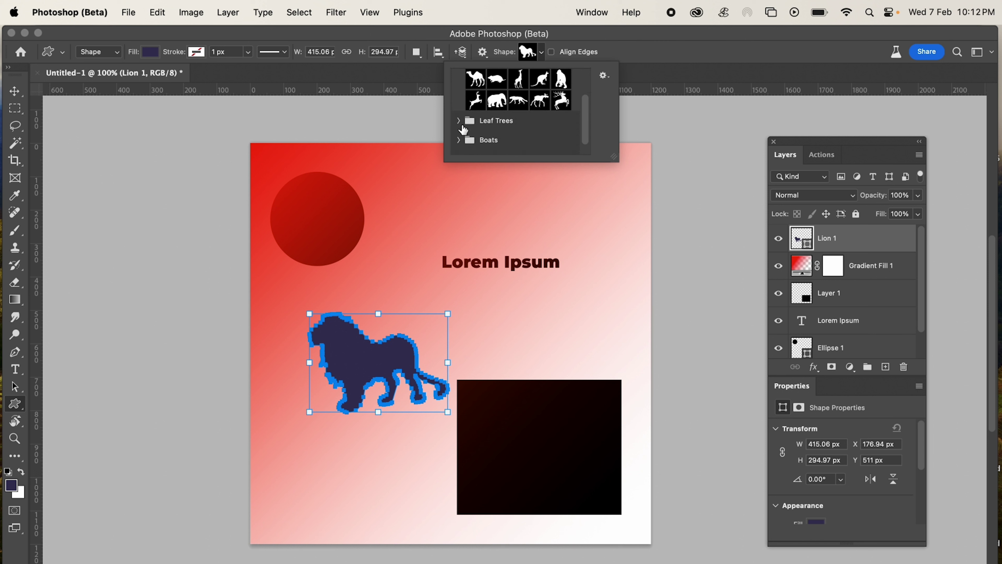
left_click(459, 120)
scroll(477, 147, "down", 1)
scroll(477, 146, "down", 3)
left_click(459, 127)
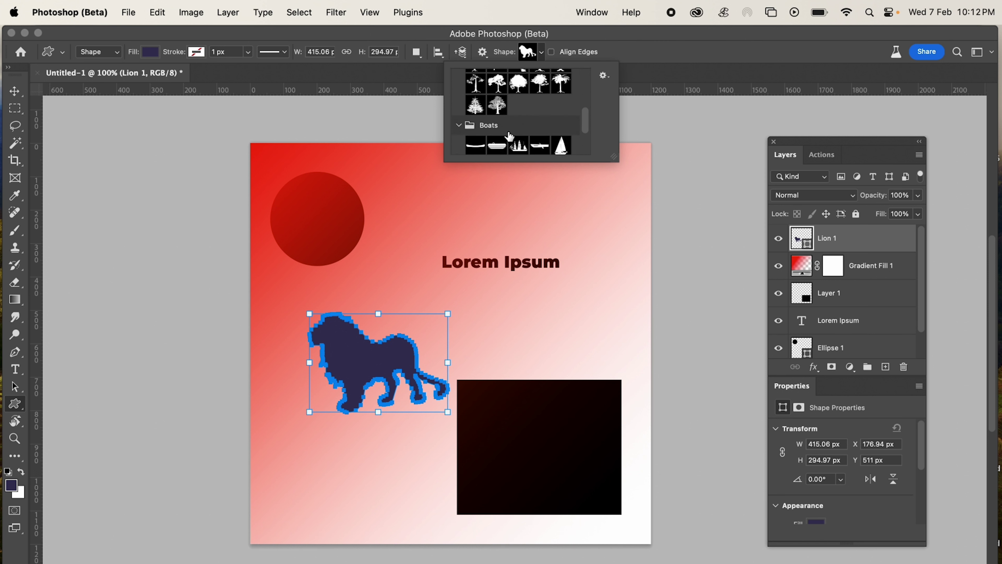
scroll(510, 136, "down", 1)
left_click(561, 119)
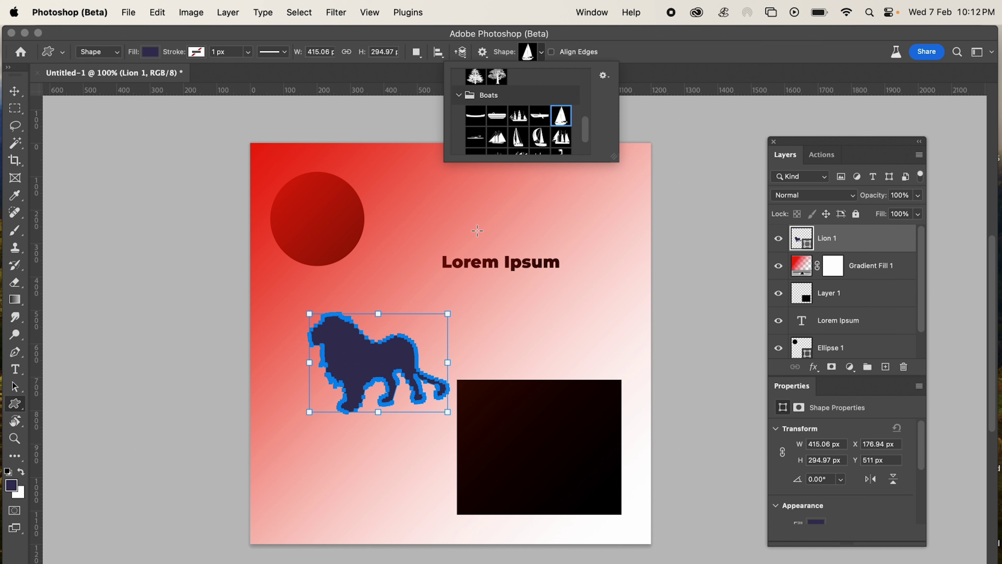
left_click_drag(481, 220, 651, 359)
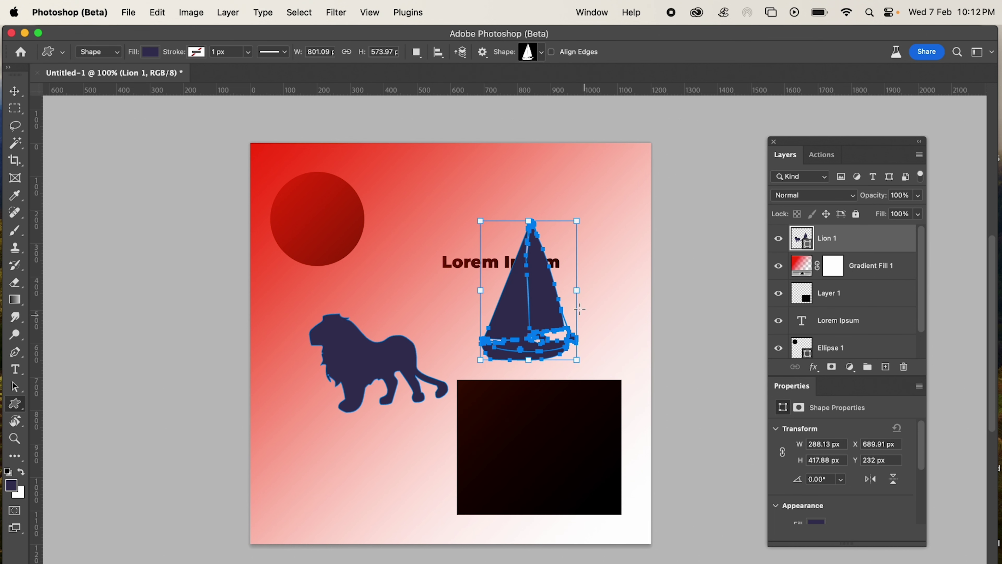
- Move the lion and sailboat together slightly left, and back right and down, using the Move tool
left_click(15, 92)
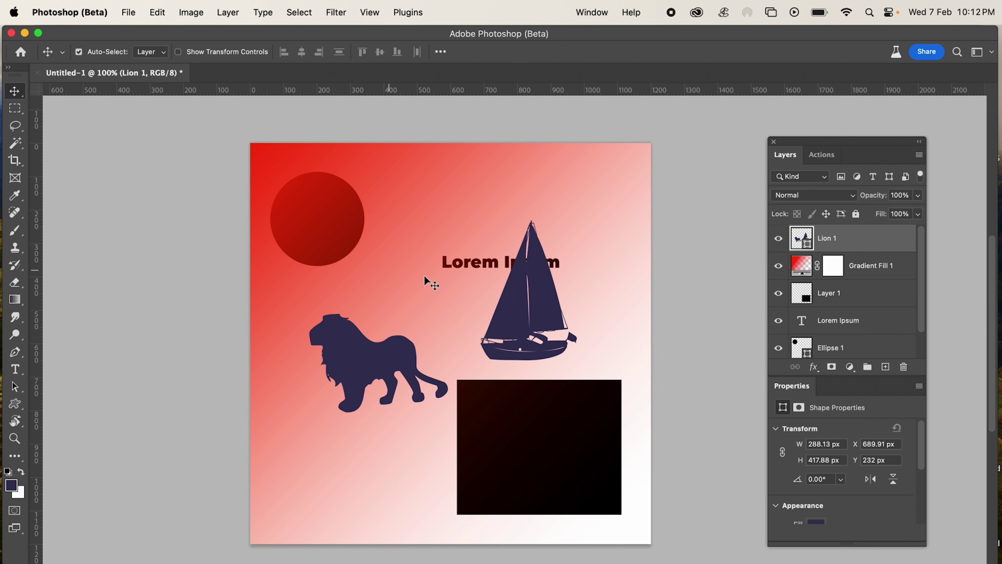
left_click_drag(528, 294, 501, 297)
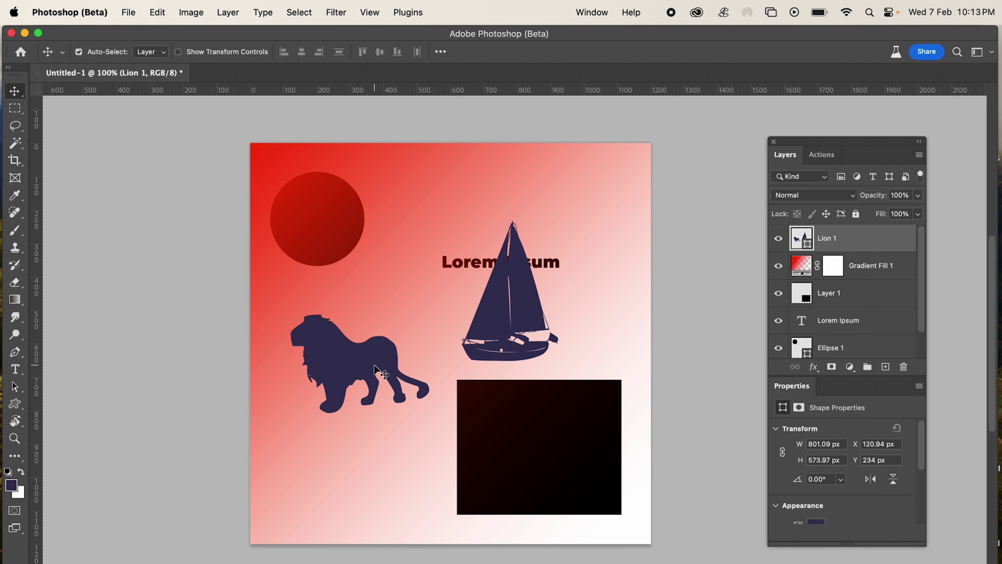
mouse_move(379, 367)
left_mouse_down()
mouse_move(404, 375)
mouse_move(397, 371)
left_mouse_up()
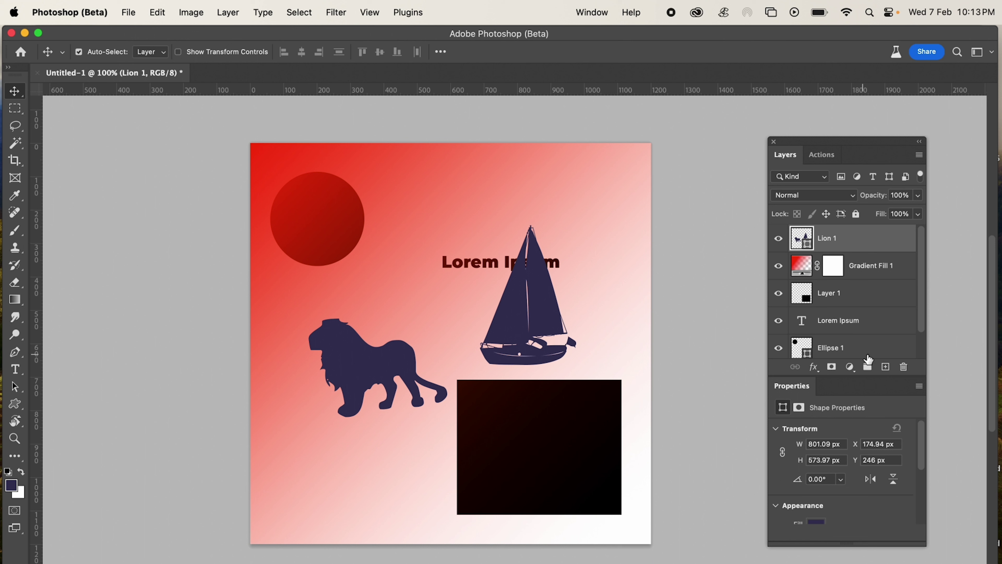
- Add a new layer and draw a second sailboat on it, about 276 × 400 px, between the circle and the first sailboat
left_click(886, 367)
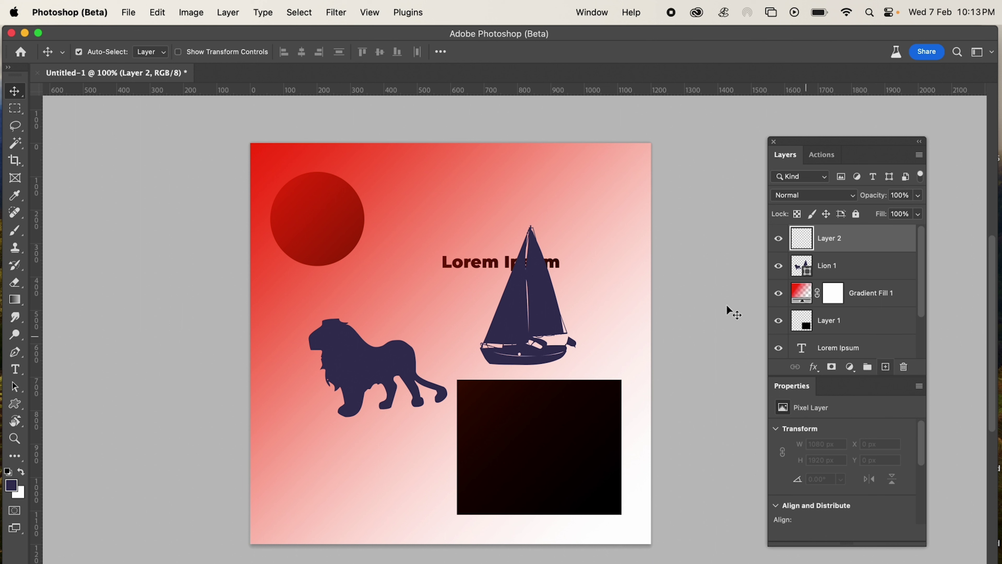
left_click(15, 404)
left_click_drag(398, 190, 503, 327)
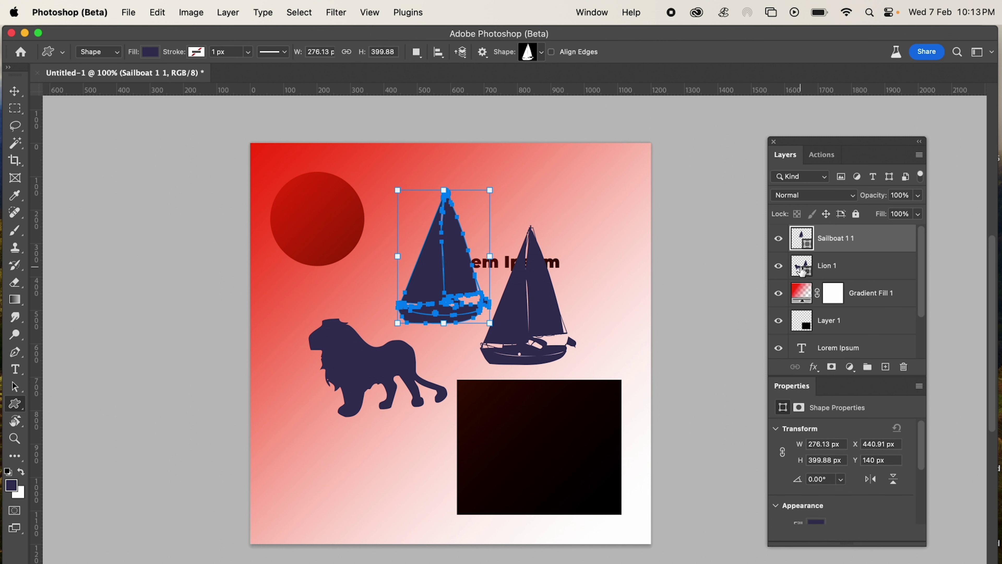
- Hide the Sailboat 1 1 layer, and cut the lion path from Lion 1 and paste it into a new layer
left_click(779, 239)
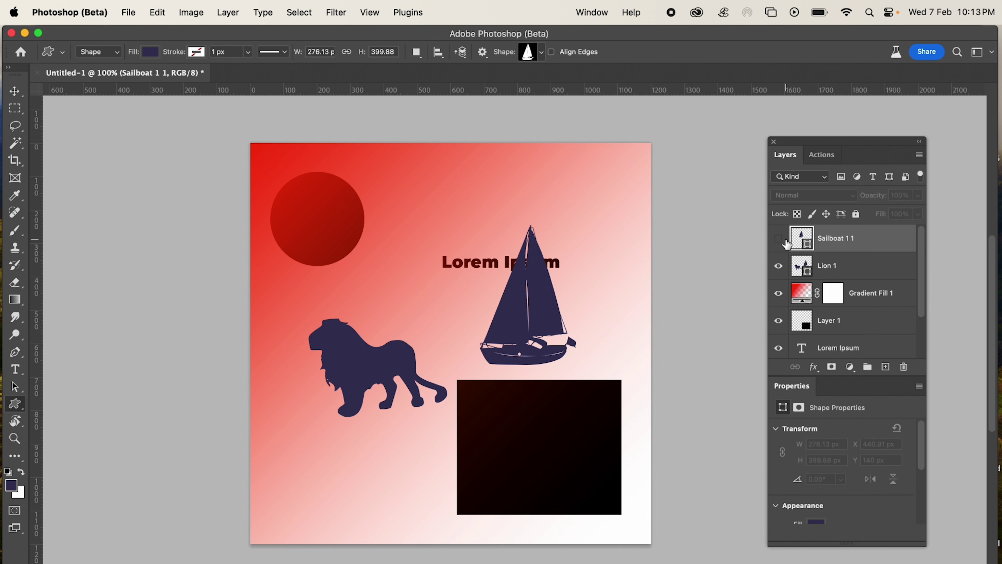
left_click(803, 271)
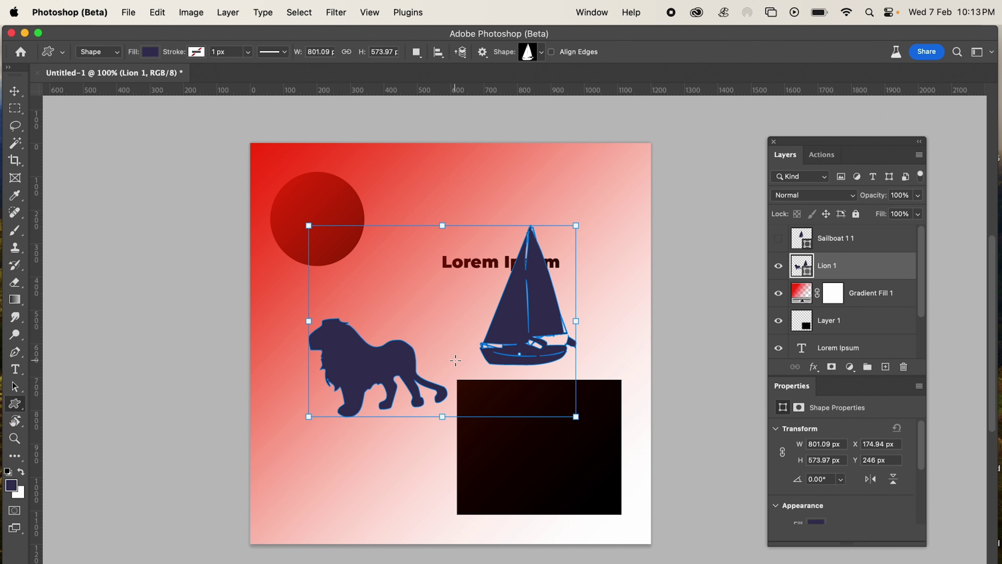
left_click_drag(15, 386, 67, 404)
left_click(66, 401)
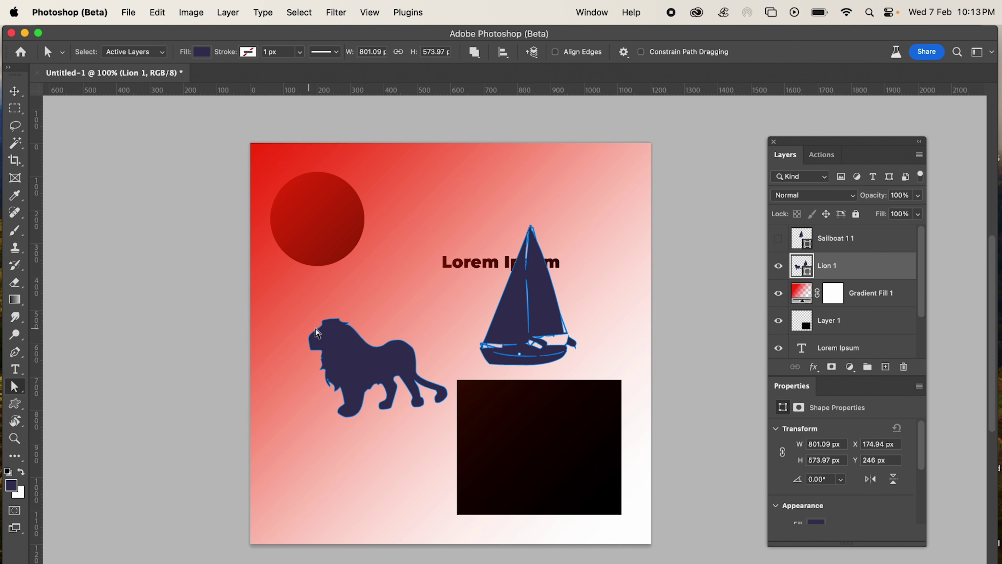
left_click_drag(286, 304, 457, 435)
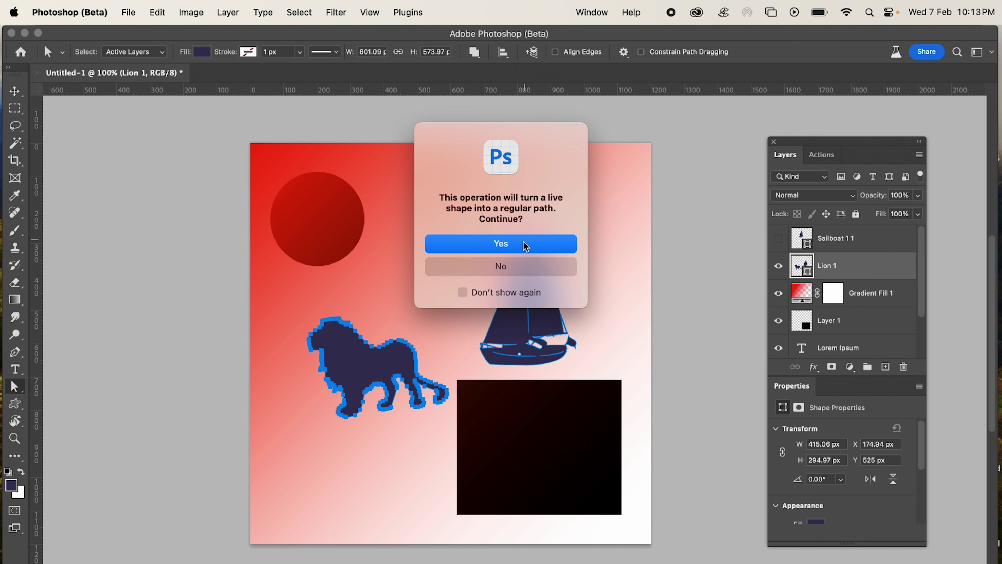
left_click(526, 245)
left_click(885, 366)
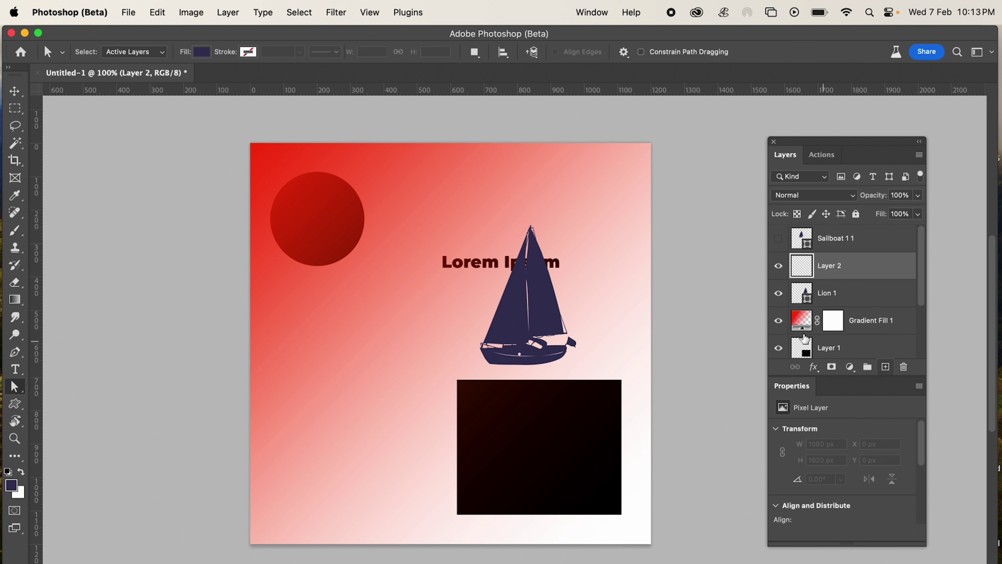
key("super+v")
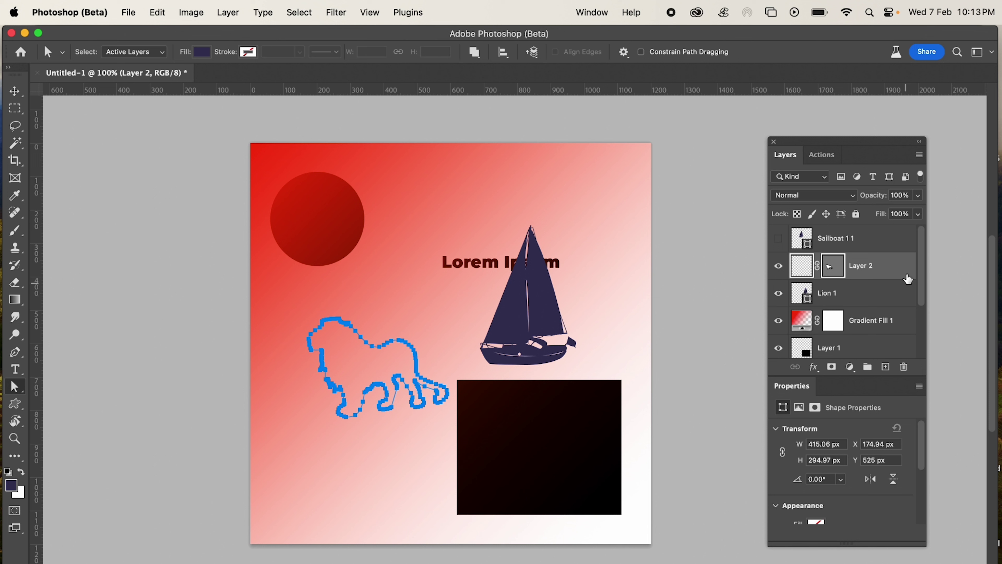
- Load Layer 2's vector mask as a selection and fill the lion with the navy foreground colour on another new layer
left_click(833, 272)
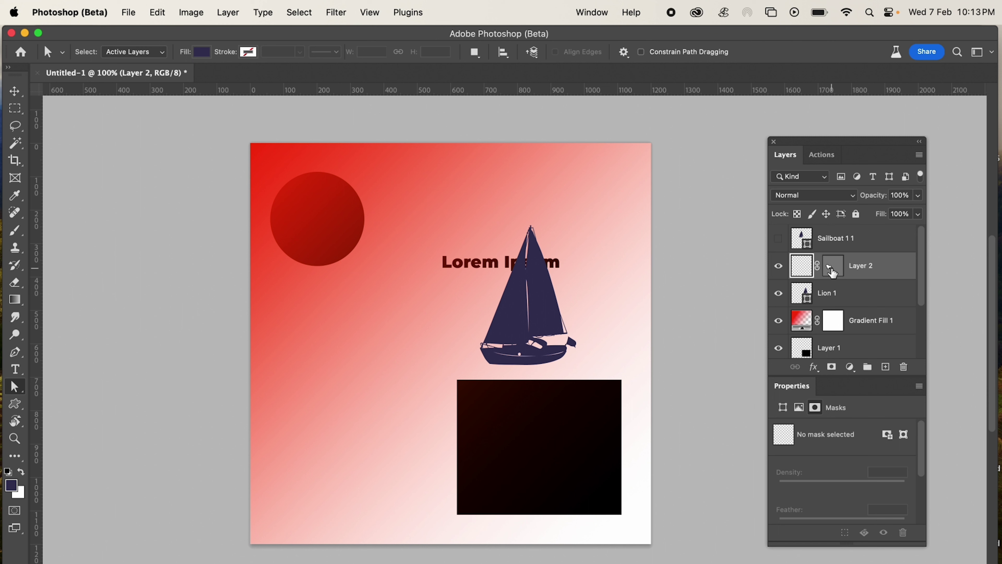
left_click(833, 273)
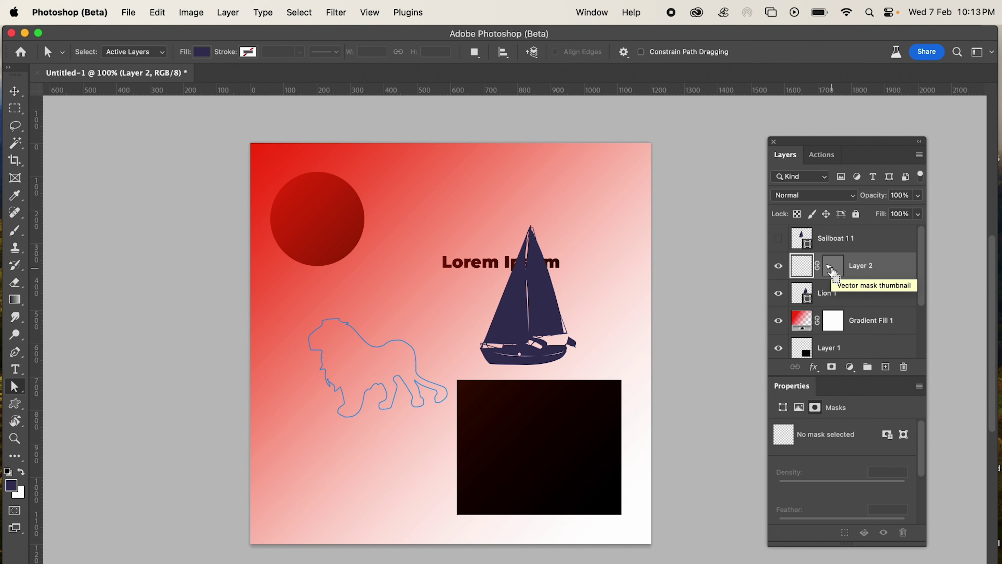
left_click(833, 271, "super")
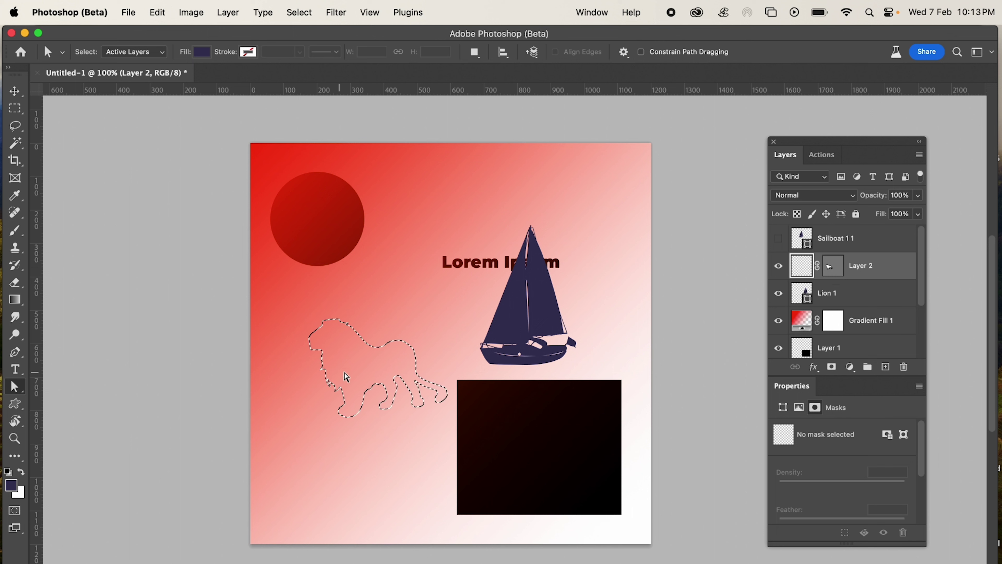
left_click(885, 367)
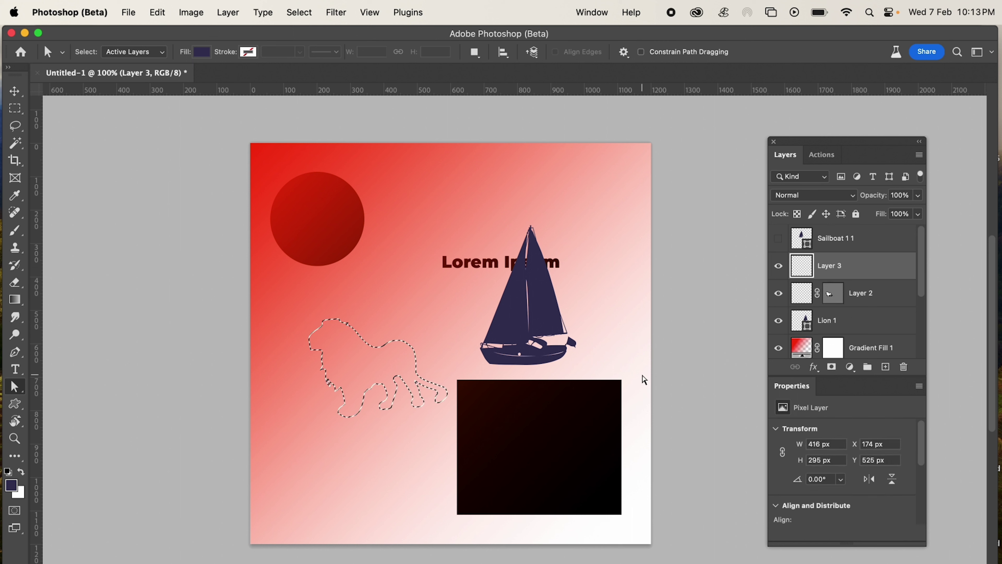
key("alt+BackSpace")
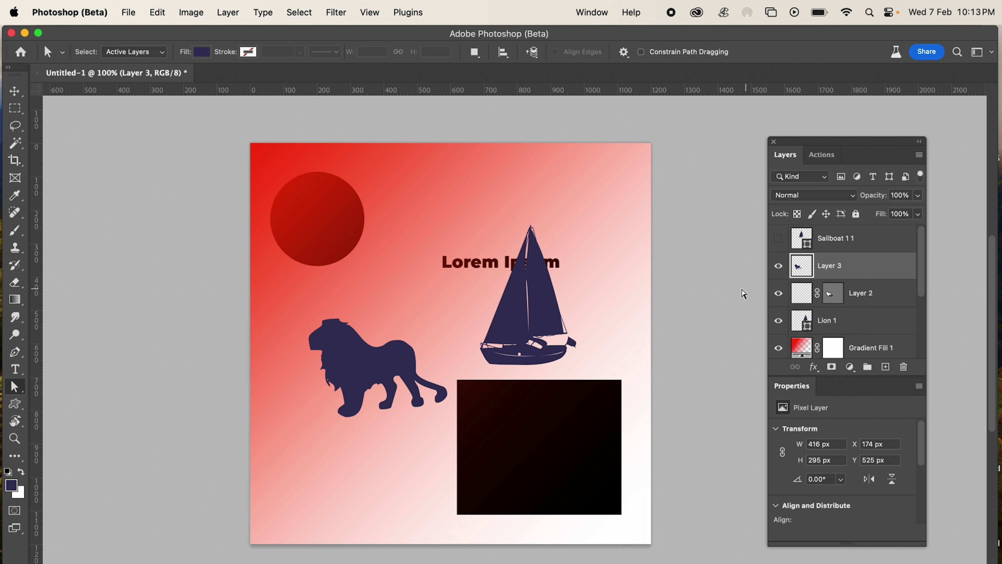
- Hide Layer 3 and Layer 2, and switch Lion 1 off and back on
left_click(779, 267)
left_click(779, 294)
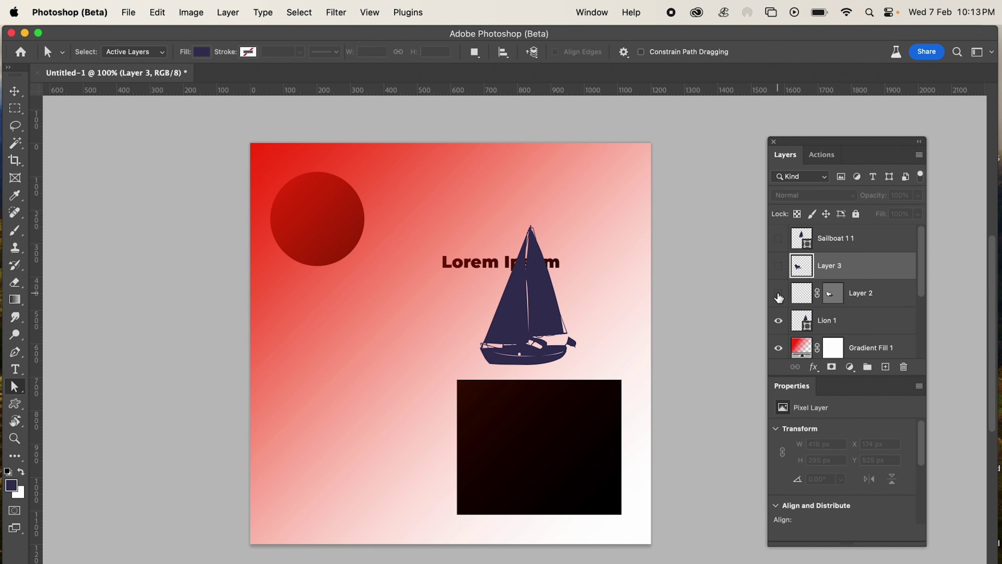
left_click(779, 320)
left_click(779, 321)
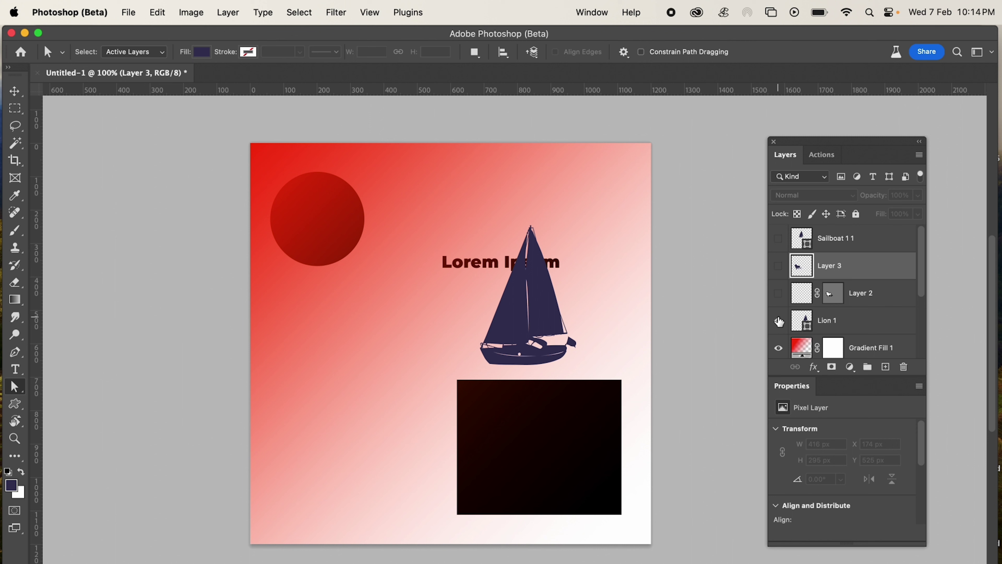
- Rotate the canvas view to 45° with the Rotate View tool
left_click(20, 425)
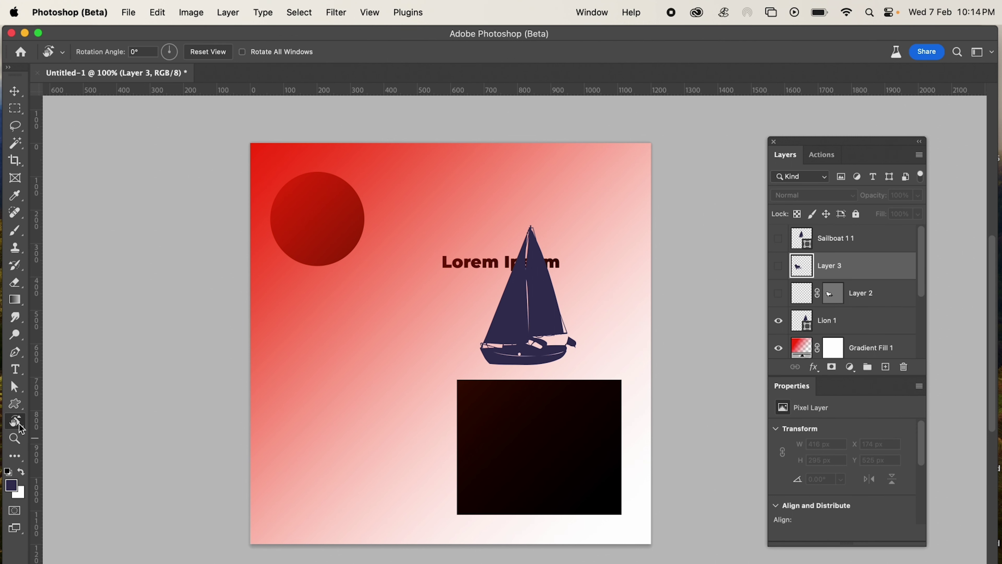
left_click_drag(442, 341, 476, 298)
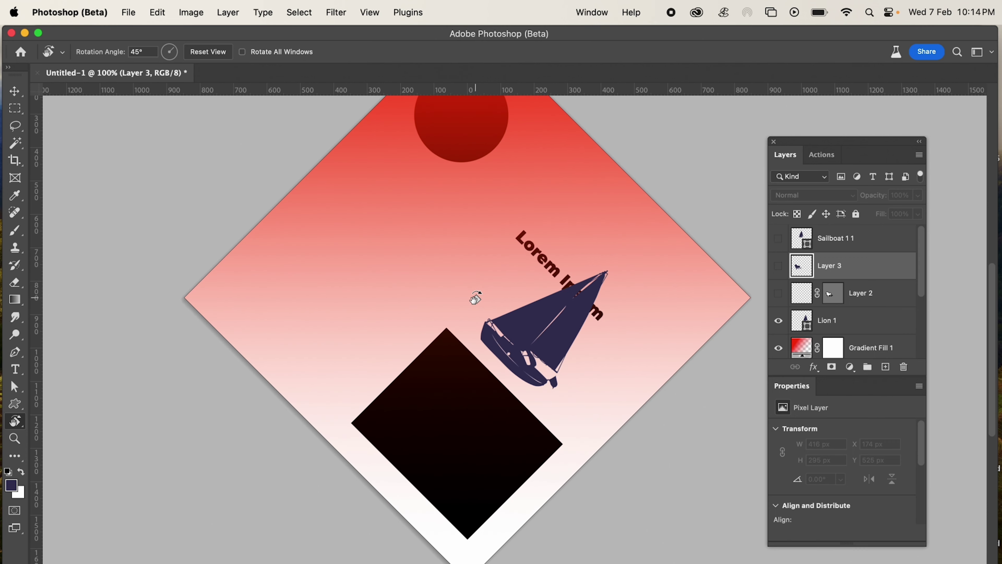
scroll(475, 298, "up", 2)
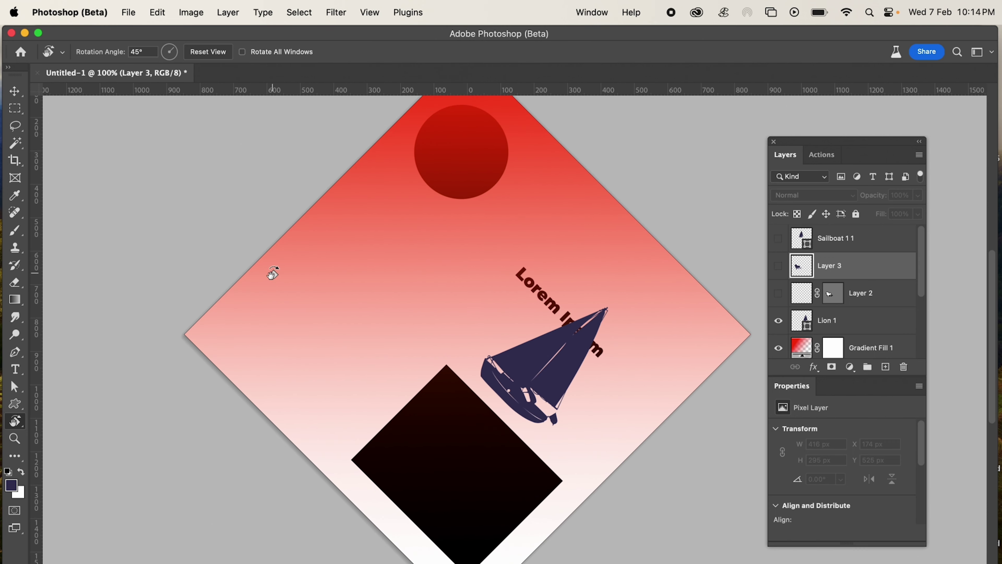
- Paint a freehand navy brush stroke across the middle of the rotated canvas on a new layer, between the circle and the text
left_click(18, 236)
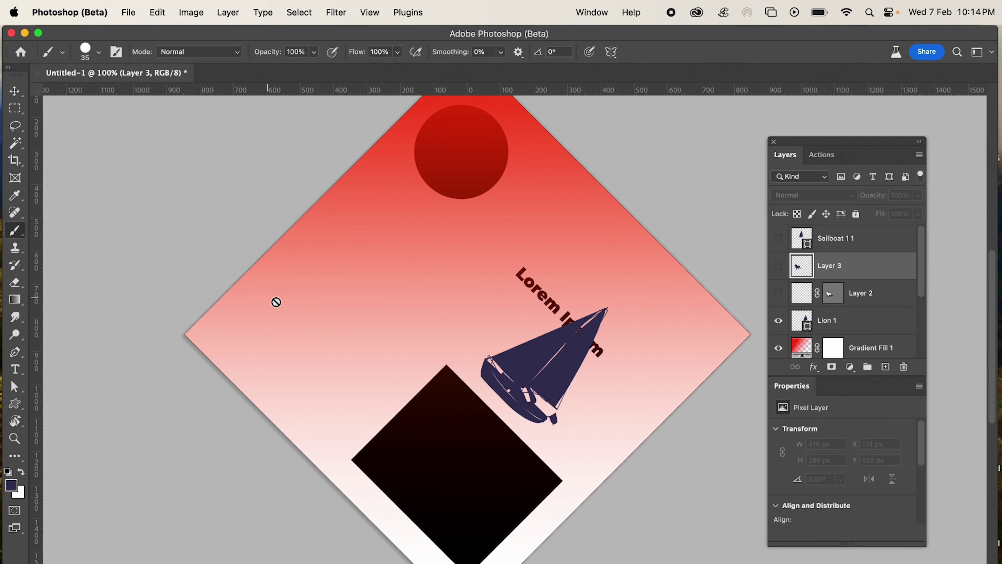
left_click(886, 367)
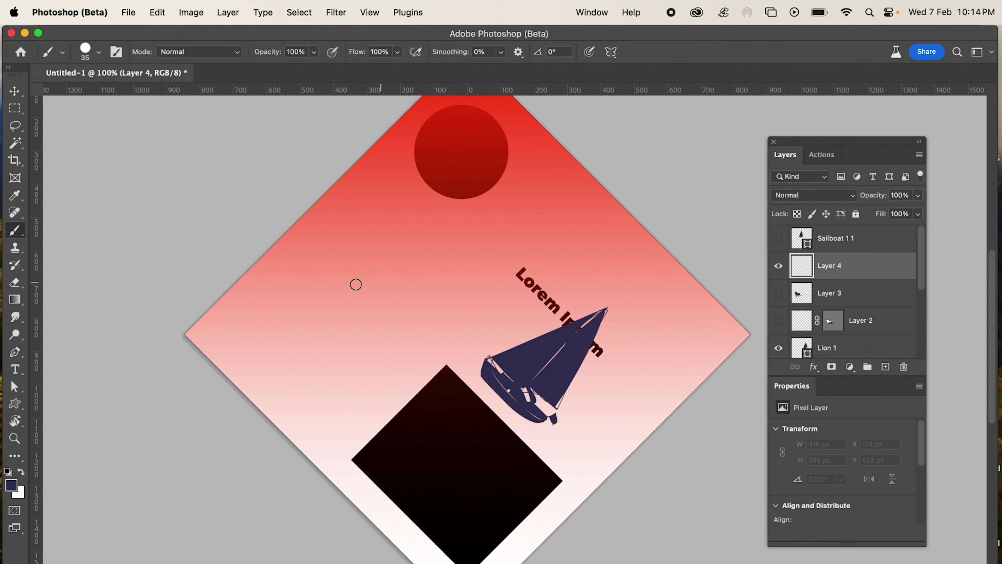
left_click_drag(338, 288, 542, 249)
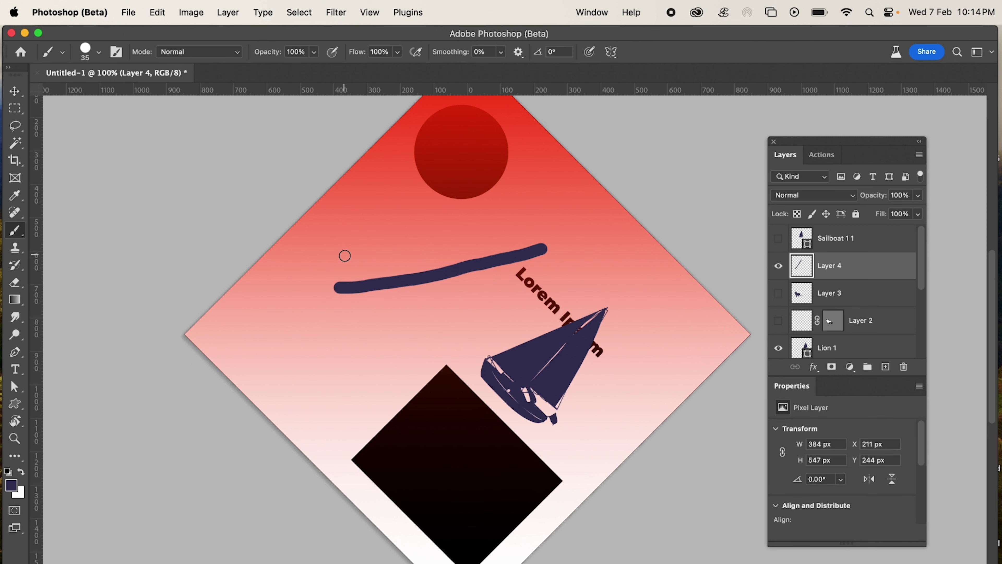
- Paint a closed four-sided outline of connected straight brush strokes around the sailboat and the upper part of the black rectangle
scroll(356, 365, "up", 3)
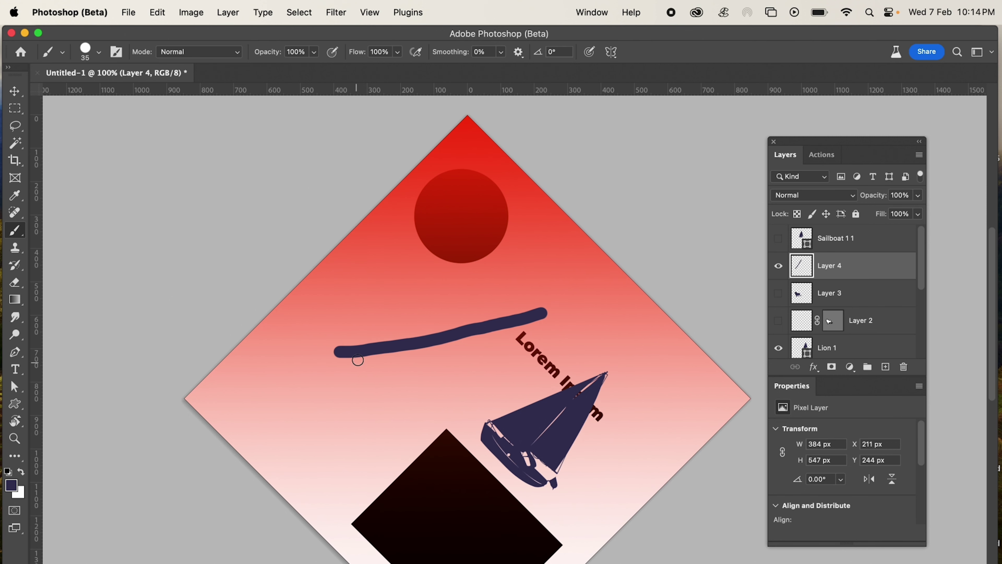
left_click(346, 301)
left_click(565, 283, "shift")
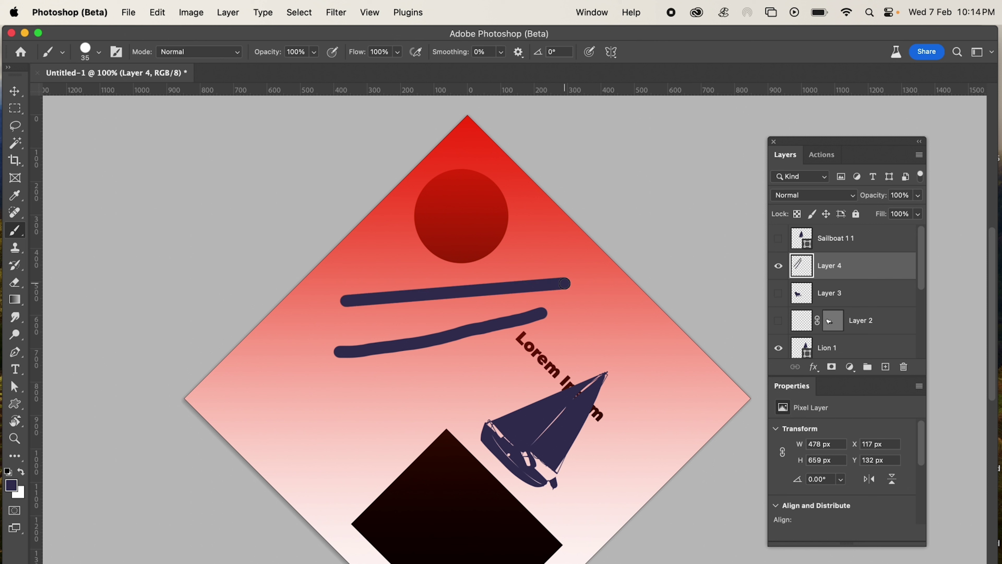
left_click(583, 466, "shift")
left_click(357, 501, "shift")
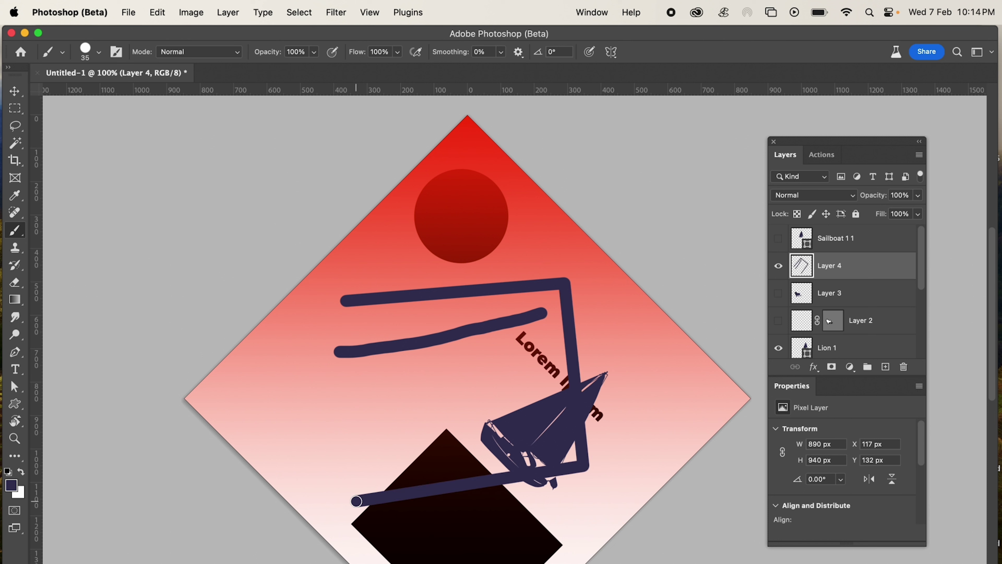
left_click(347, 302, "shift")
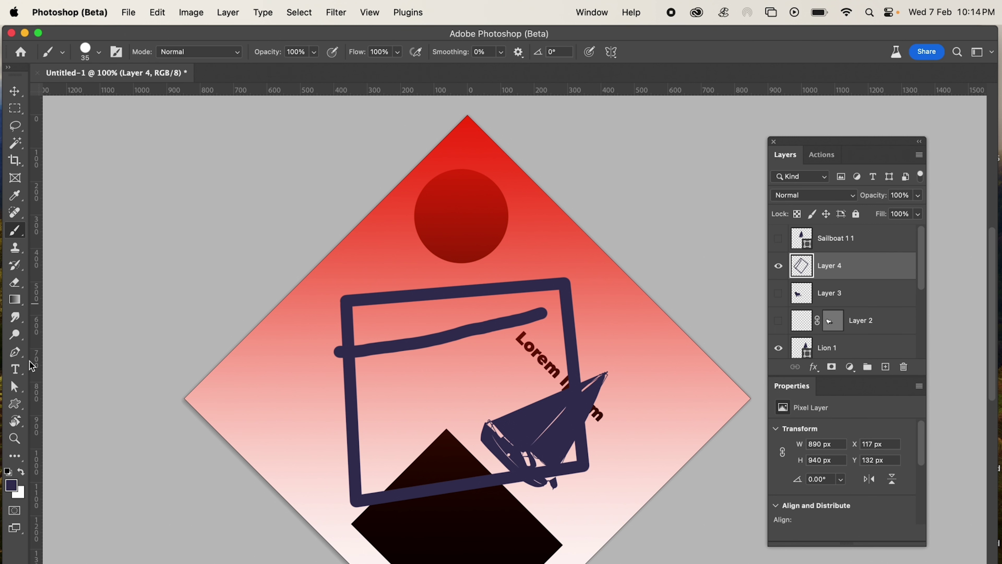
- Magnify the canvas with the Zoom tool to 3200% on the letters of the Lorem Ipsum text
left_click(16, 440)
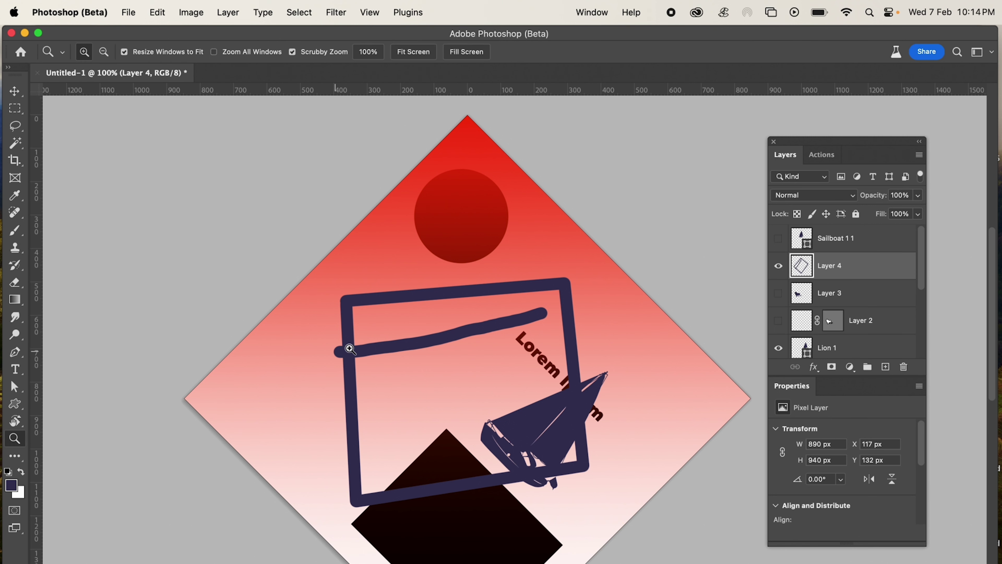
left_click(373, 350)
left_click(373, 351)
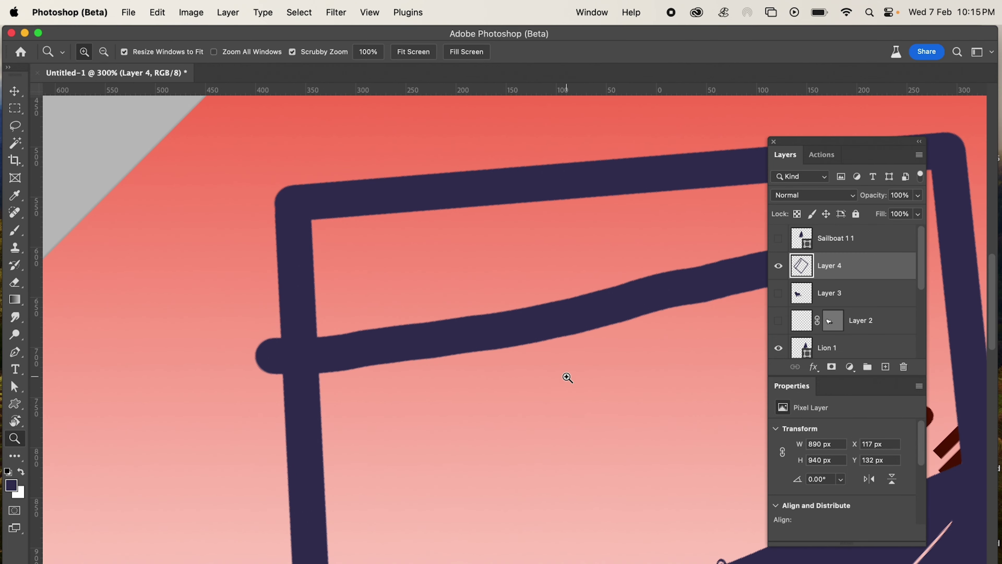
scroll(567, 377, "right", 5)
left_click(631, 346)
left_click_drag(646, 353, 645, 351)
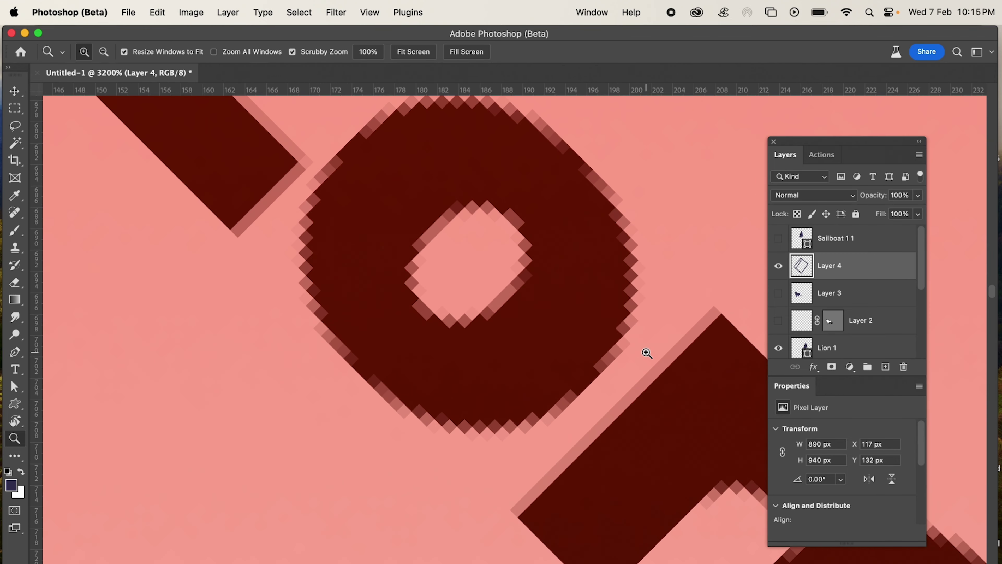
- Zoom back out to about 84% so that most of the rotated canvas fits in view
left_click_drag(526, 366, 527, 366)
left_click(527, 366, "alt")
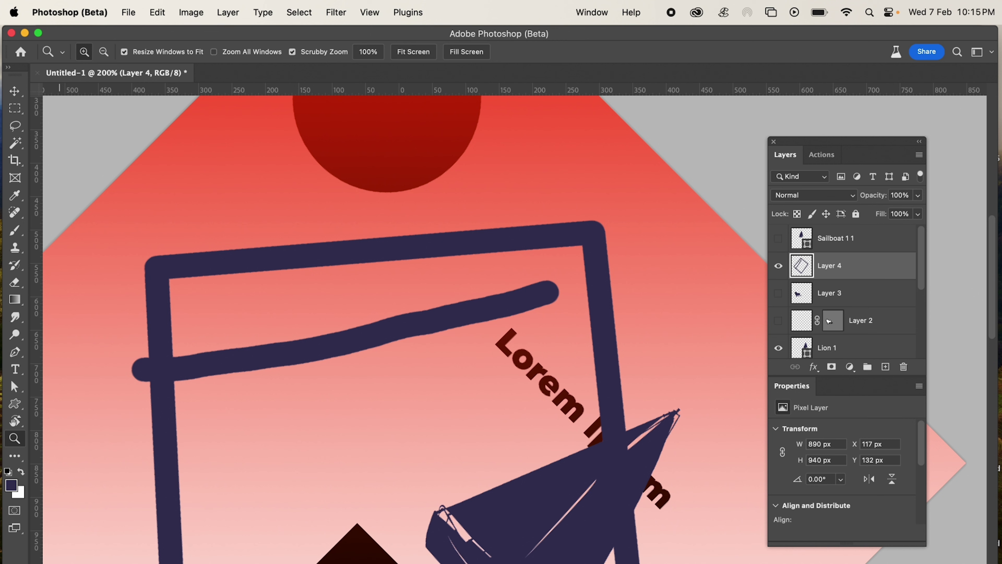
key("super+minus")
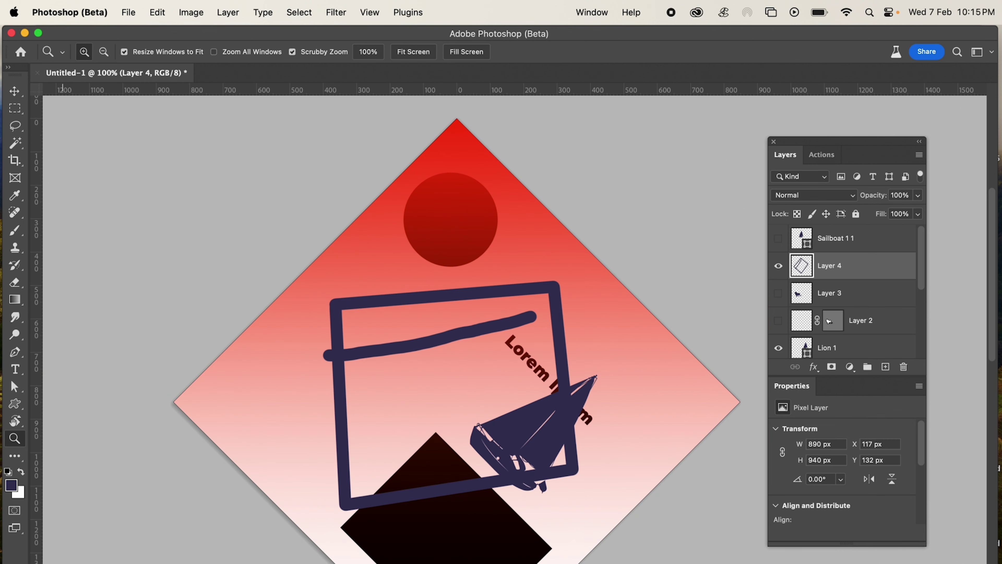
scroll(463, 333, "down", 2)
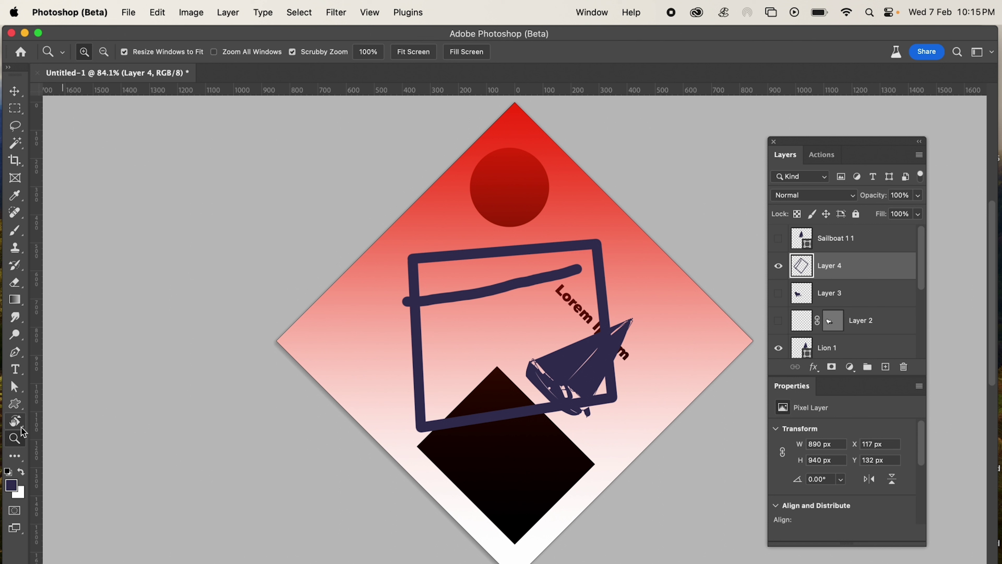
- Rotate the canvas view back to 0° with the Rotate View tool
key("r")
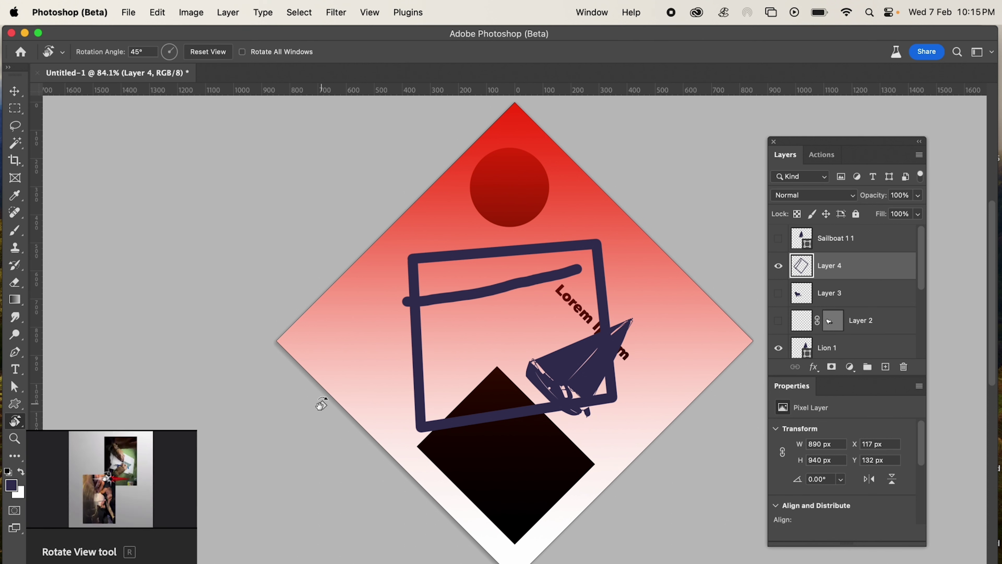
left_click_drag(287, 448, 393, 536)
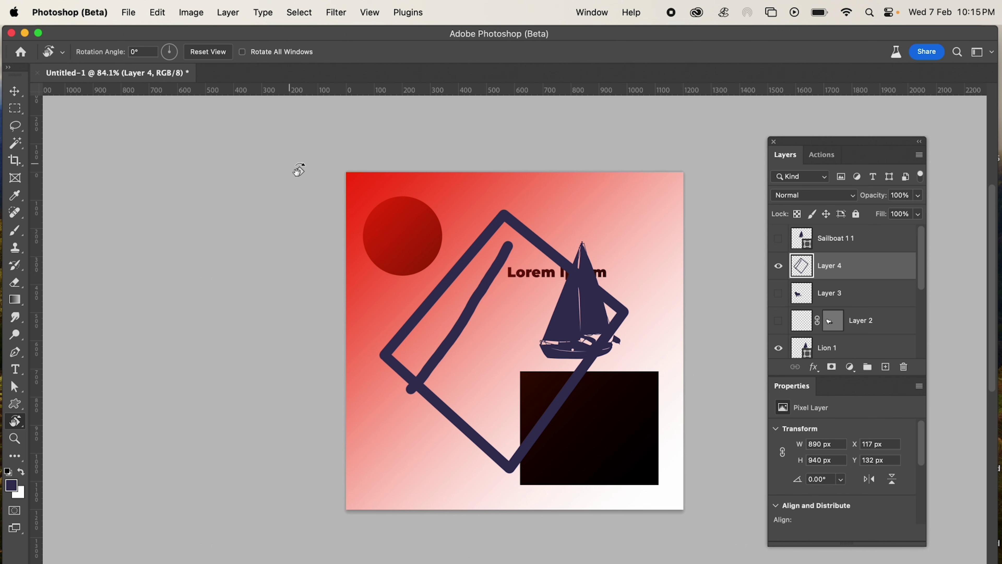